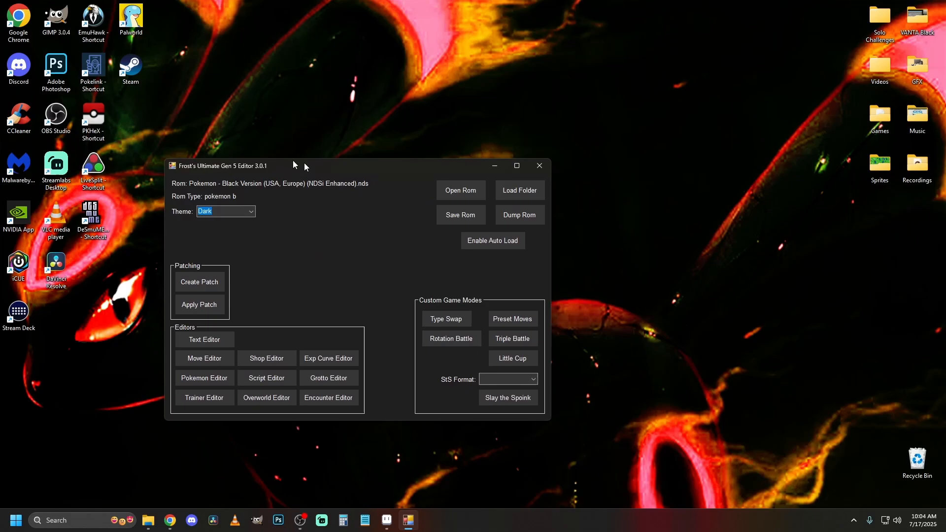
# Load the Pokemon - Black Version (USA, Europe) NDS ROM from the Sprites folder on the desktop.
pyautogui.moveTo(303, 166); pyautogui.dragTo(339, 105)
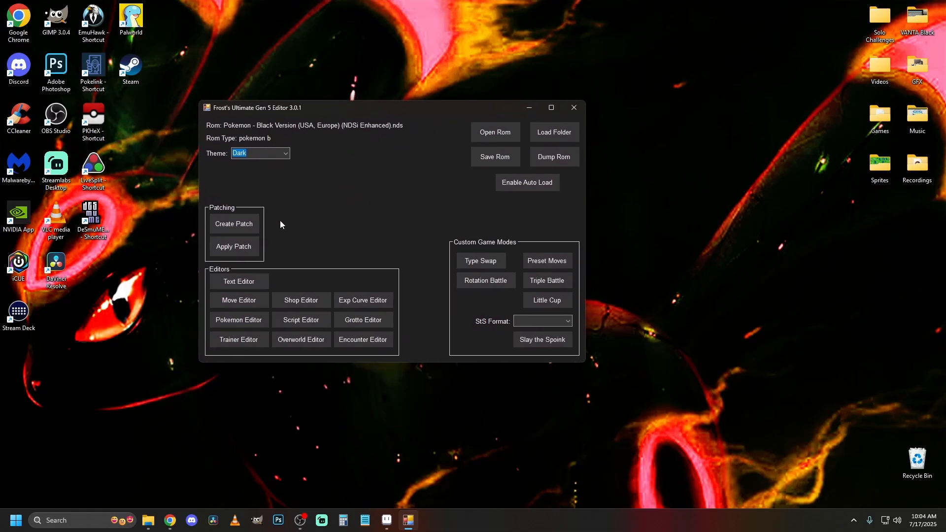
pyautogui.moveTo(425, 115); pyautogui.dragTo(484, 143)
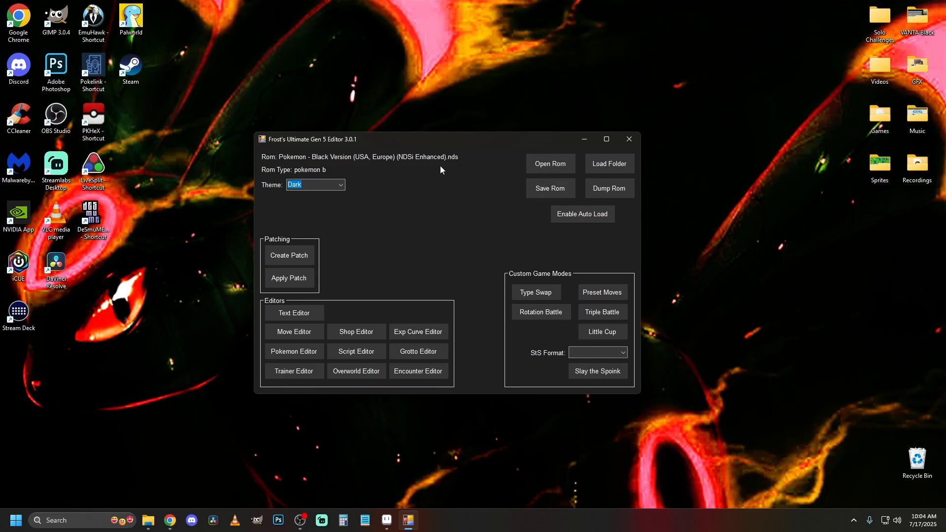
pyautogui.click(558, 166)
pyautogui.scroll(-3, 444, 330)
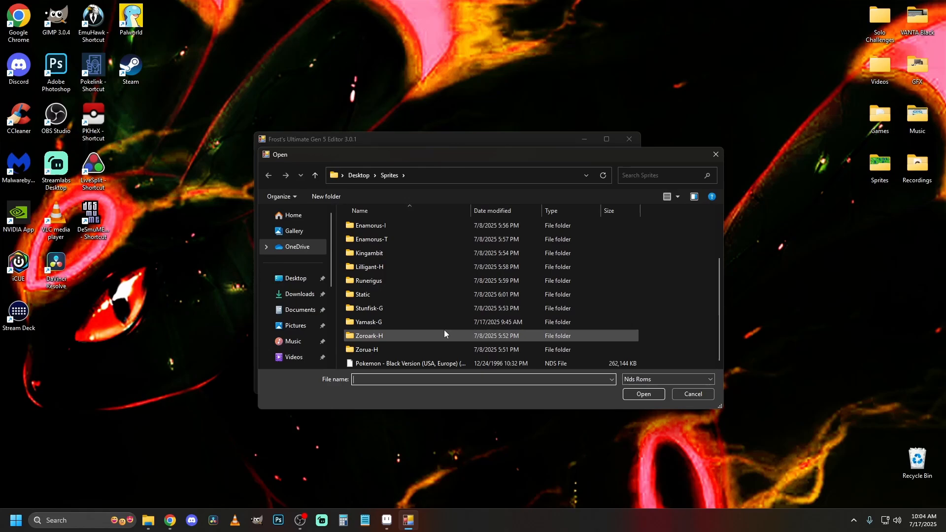
pyautogui.doubleClick(438, 362)
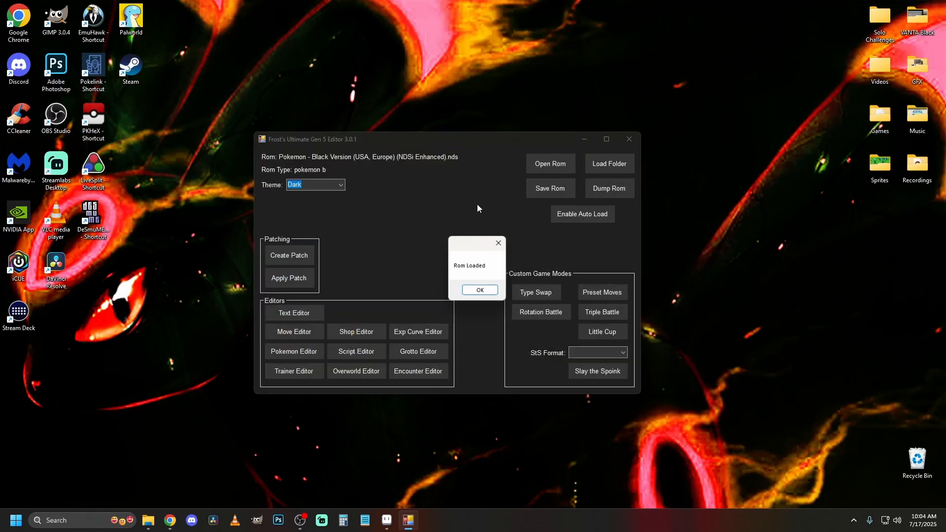
pyautogui.click(474, 291)
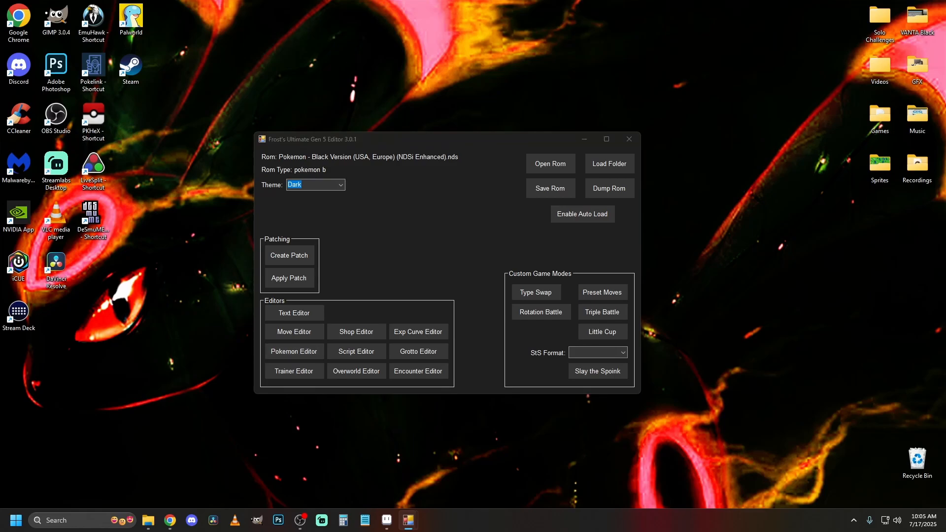
# Open the Pokemon Editor and load Yamask - 562.
pyautogui.moveTo(945, 64); pyautogui.dragTo(463, 79)
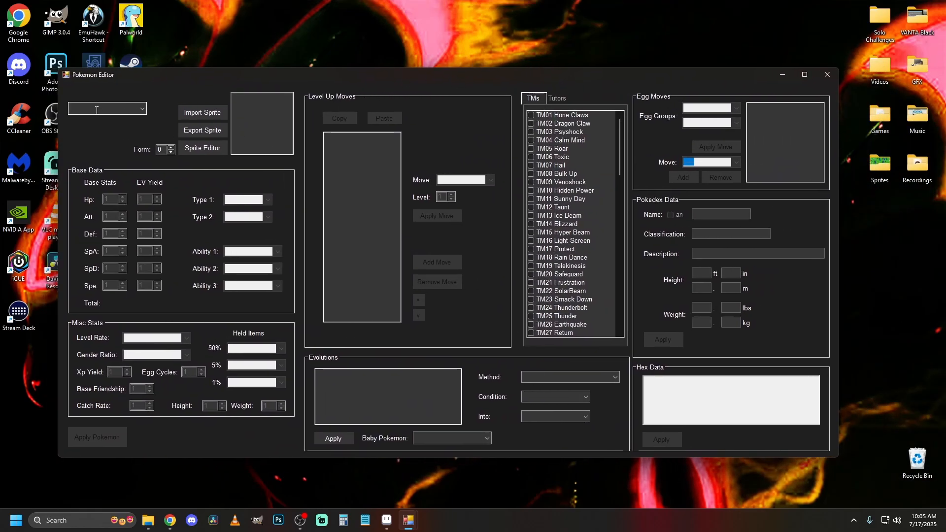
pyautogui.write('yam')
pyautogui.press('Down')
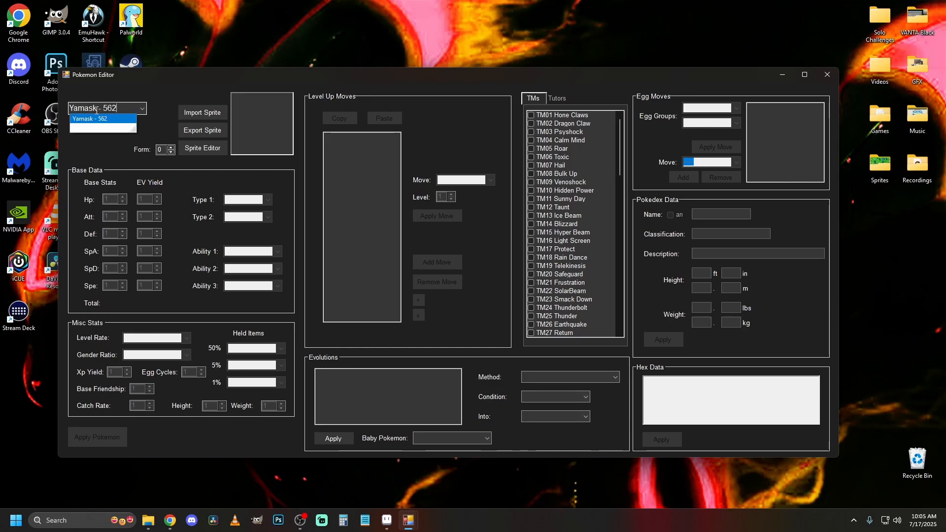
pyautogui.press('Return')
# Consult the Galarian Yamask page in Chrome and set Yamask's Type 1 to Ground in the Pokemon Editor.
pyautogui.click(177, 525)
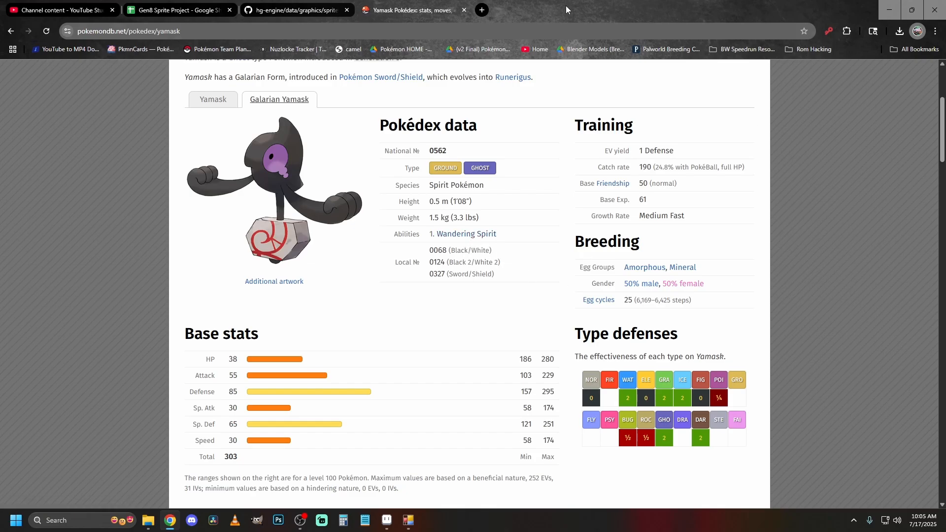
pyautogui.moveTo(558, 4); pyautogui.dragTo(788, 531)
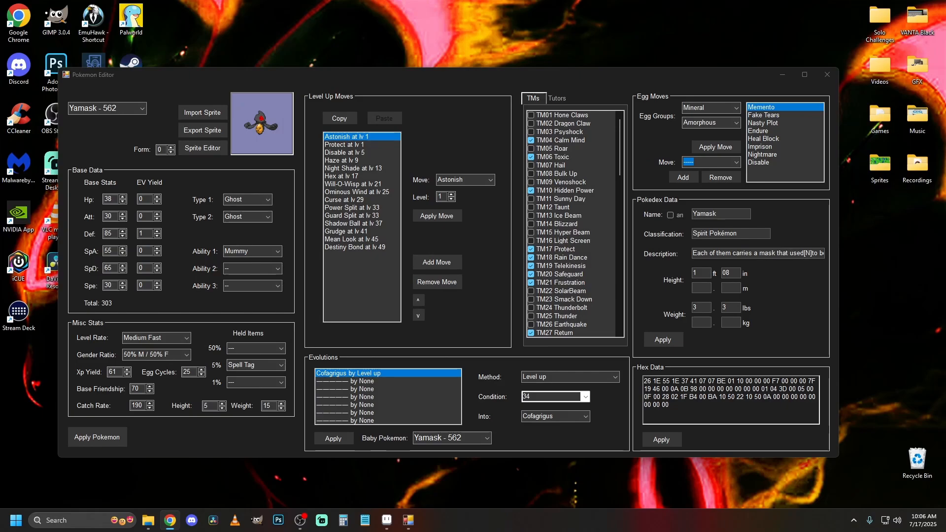
pyautogui.click(268, 201)
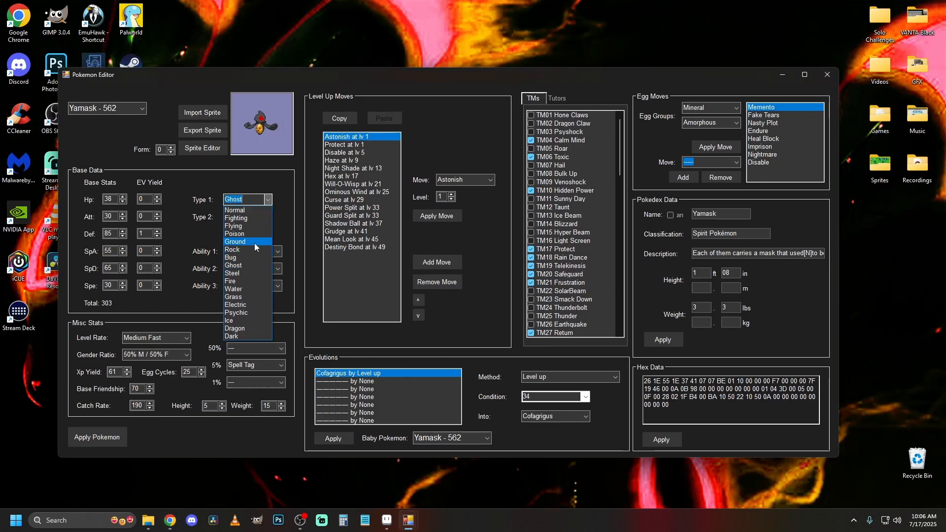
pyautogui.click(254, 242)
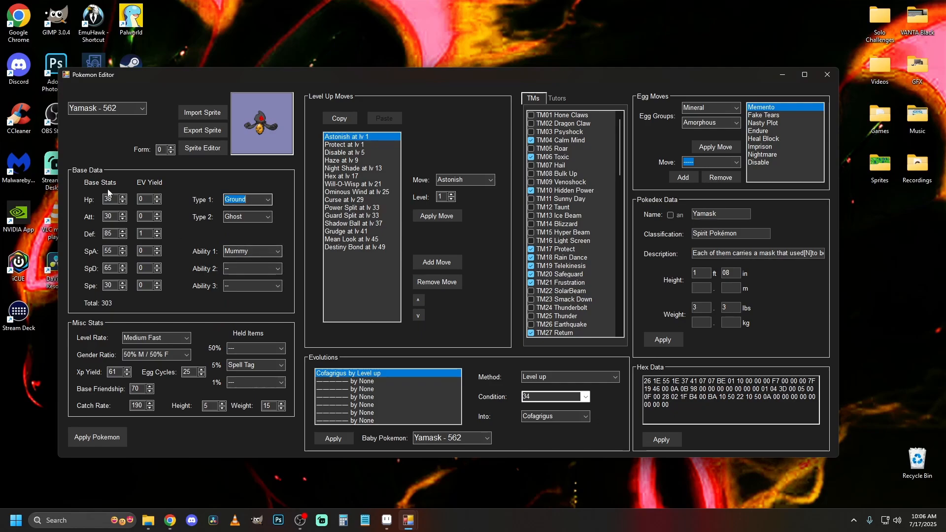
# Set Yamask's base Attack to 55 and base Special Attack to 30.
pyautogui.doubleClick(110, 217)
pyautogui.write('5')
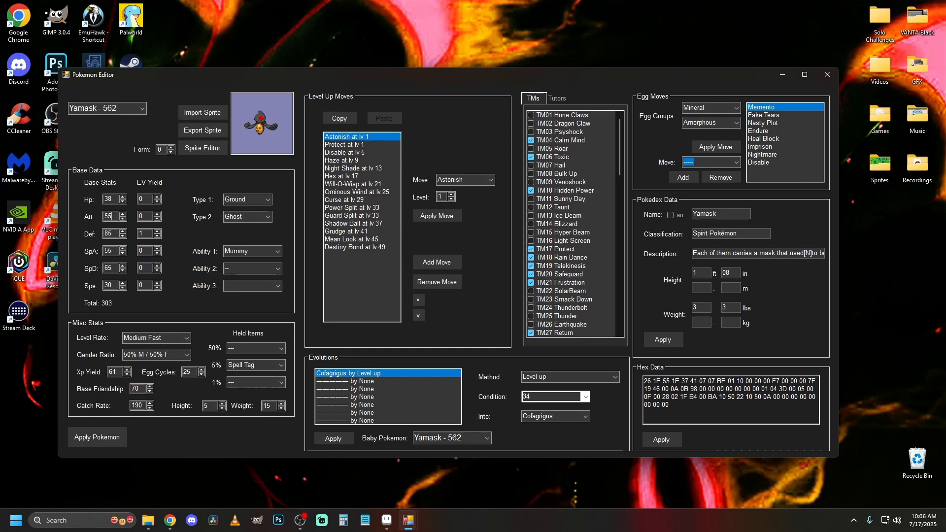
pyautogui.write('5')
pyautogui.press('Tab')
pyautogui.write('30')
pyautogui.click(186, 338)
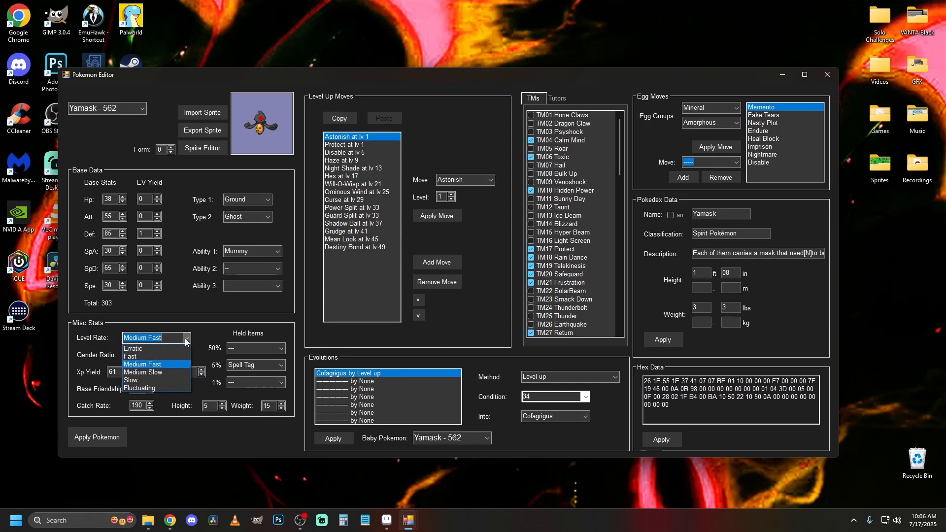
pyautogui.click(186, 338)
pyautogui.click(187, 354)
pyautogui.click(187, 355)
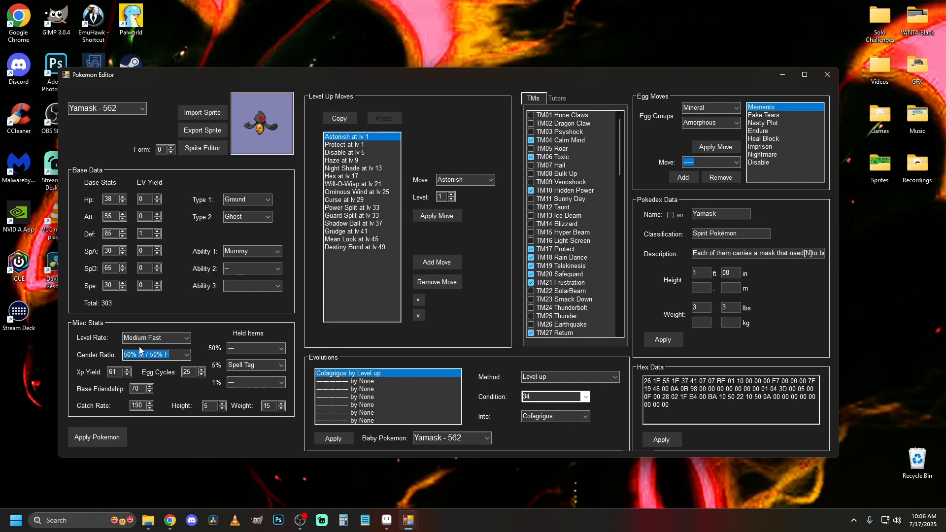
# Change the Pokédex name to Yamask-G and apply the edited Pokémon data.
pyautogui.click(712, 216)
pyautogui.write('-G')
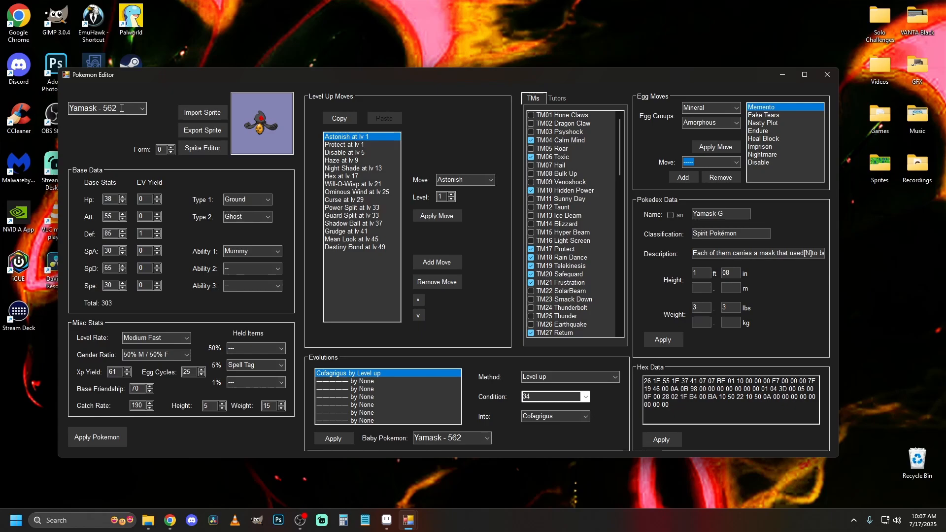
pyautogui.click(108, 439)
# Try replacing the level 25 move Ominous Wind with Shadow Force, and reload Yamask's entry without applying the Pokémon.
pyautogui.hotkey('alt', 'Tab')
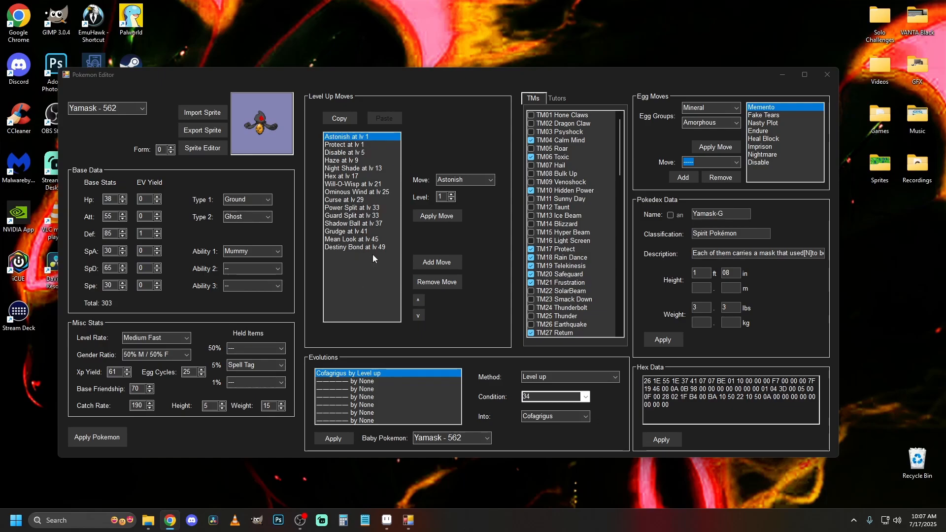
pyautogui.click(356, 192)
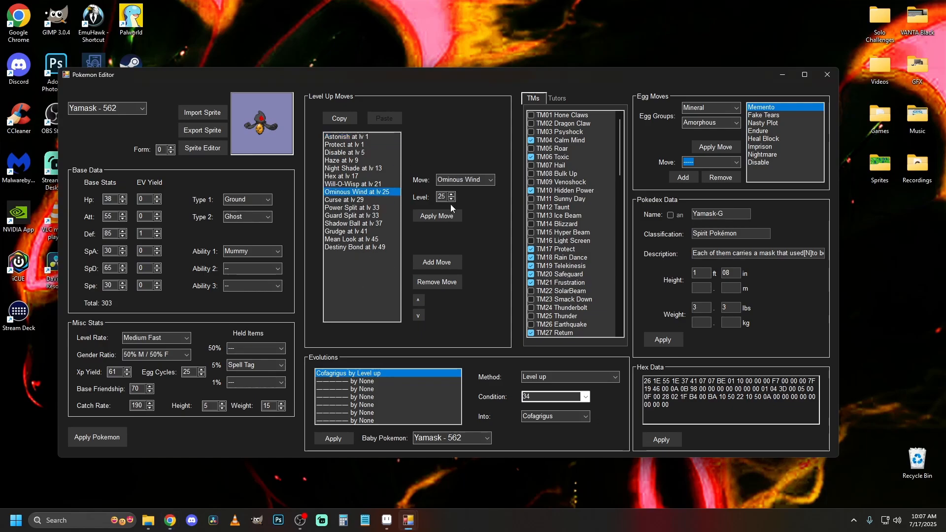
pyautogui.click(490, 179)
pyautogui.click(478, 199)
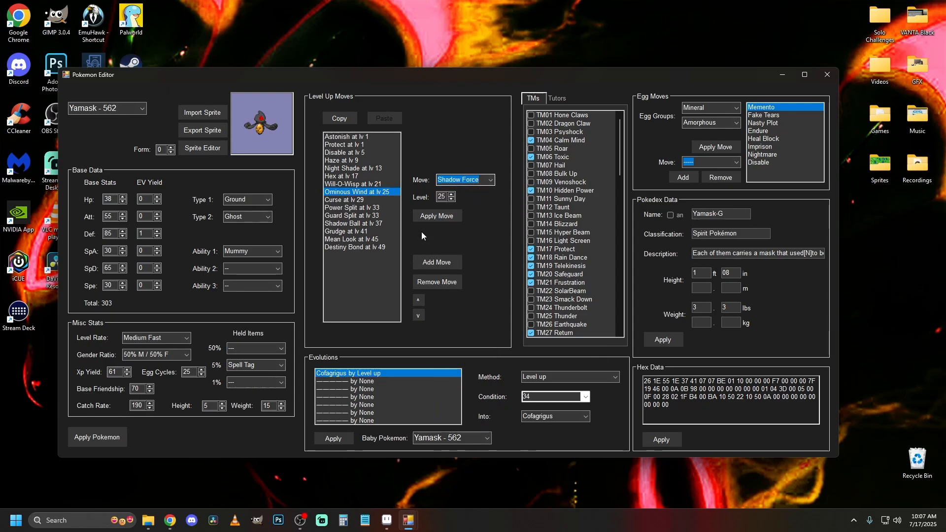
pyautogui.click(445, 218)
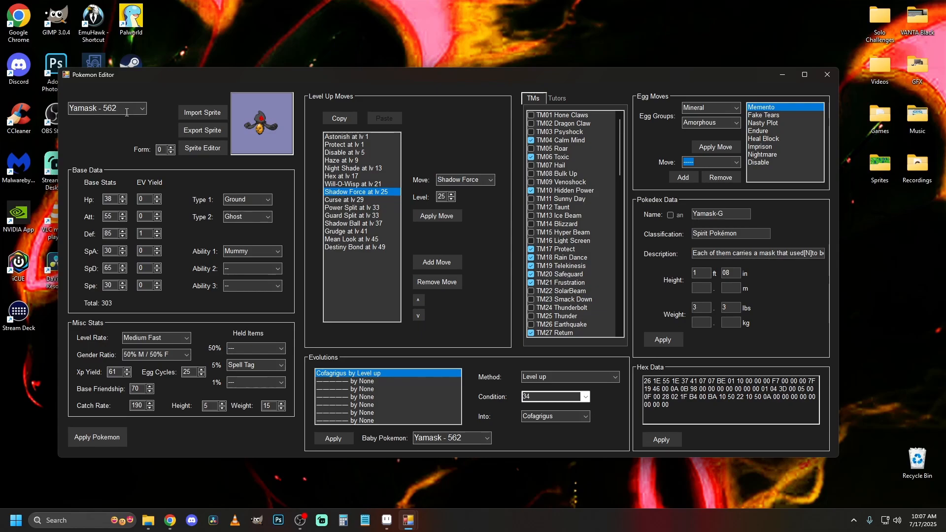
pyautogui.scroll(1, 126, 114)
pyautogui.scroll(-1, 126, 113)
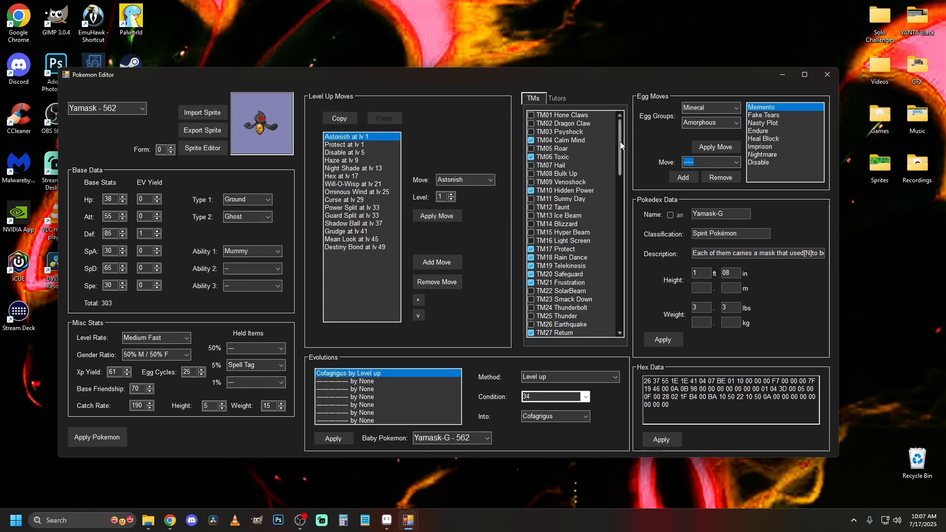
# Enable TM26 Earthquake for Yamask-G and review the available evolution methods without picking another one.
pyautogui.moveTo(622, 144); pyautogui.dragTo(628, 199)
pyautogui.click(532, 199)
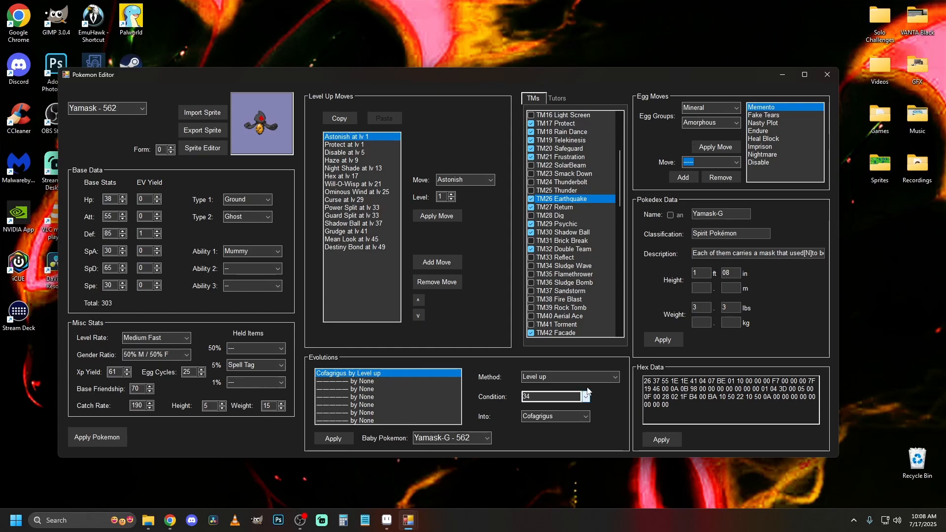
pyautogui.click(618, 379)
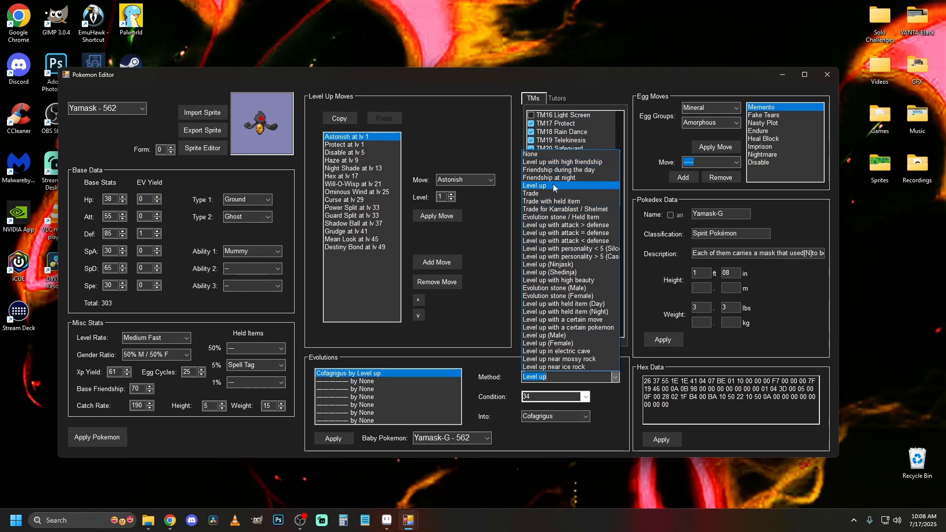
pyautogui.click(613, 418)
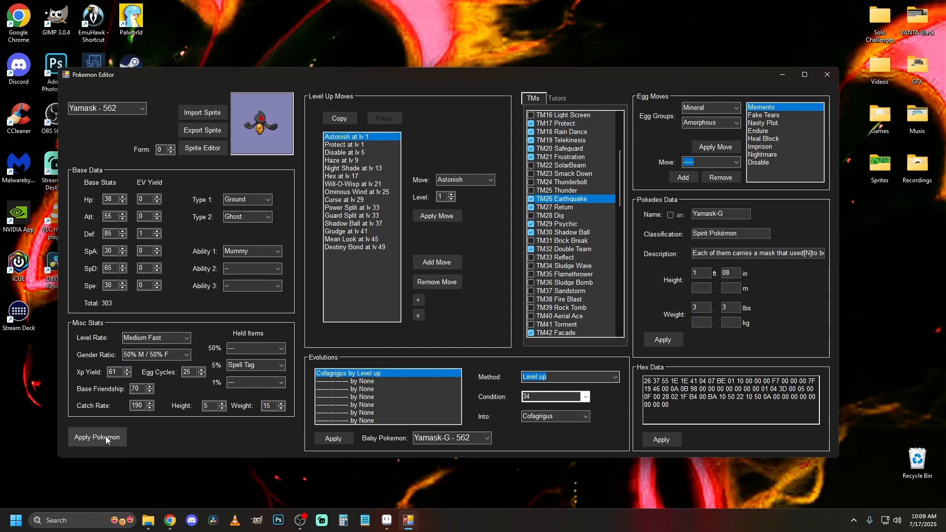
# Open Yamask-G's Sprite Editor, compare the male icon's palettes and select palette 1.
pyautogui.click(213, 148)
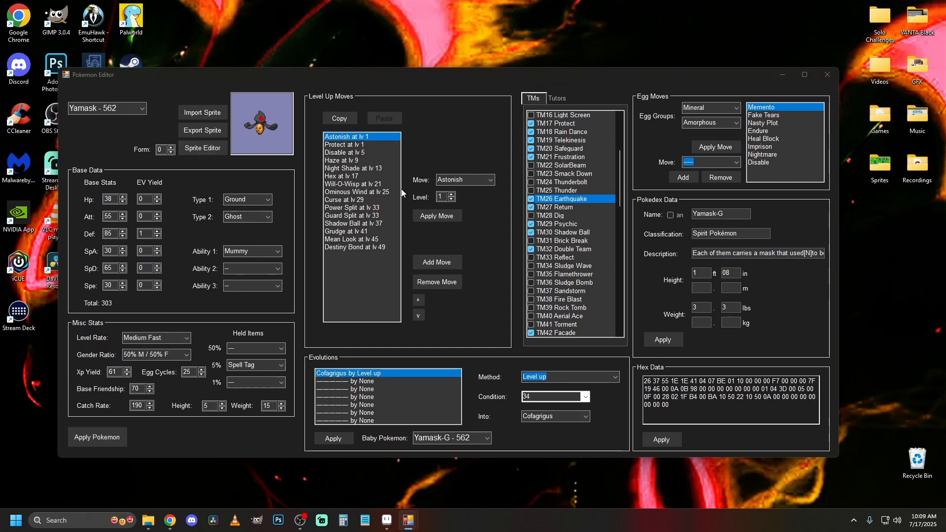
pyautogui.moveTo(315, 92); pyautogui.dragTo(377, 83)
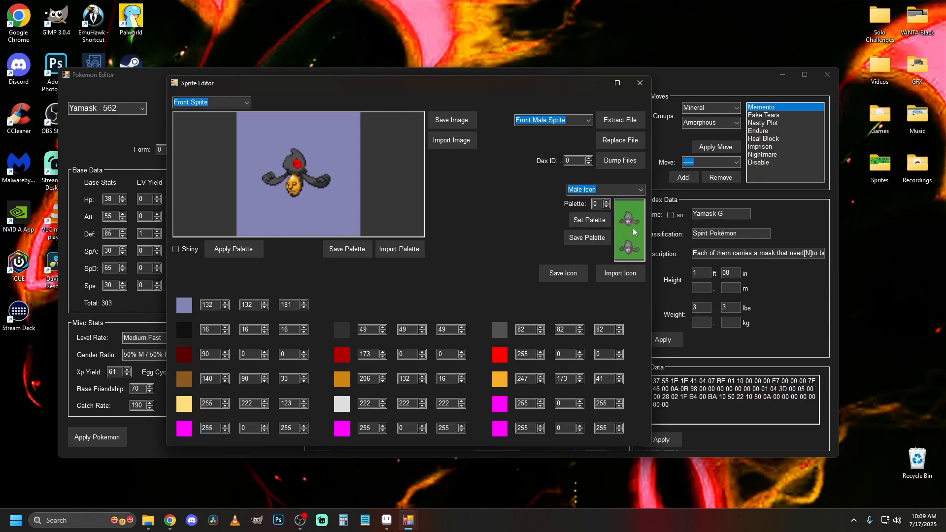
pyautogui.click(608, 202)
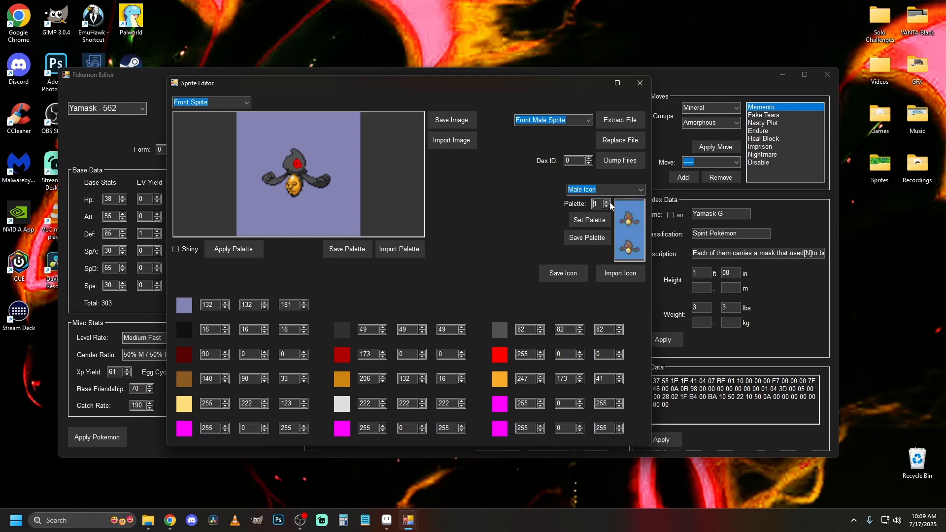
pyautogui.click(607, 202)
pyautogui.click(607, 207)
pyautogui.click(607, 207)
pyautogui.click(608, 202)
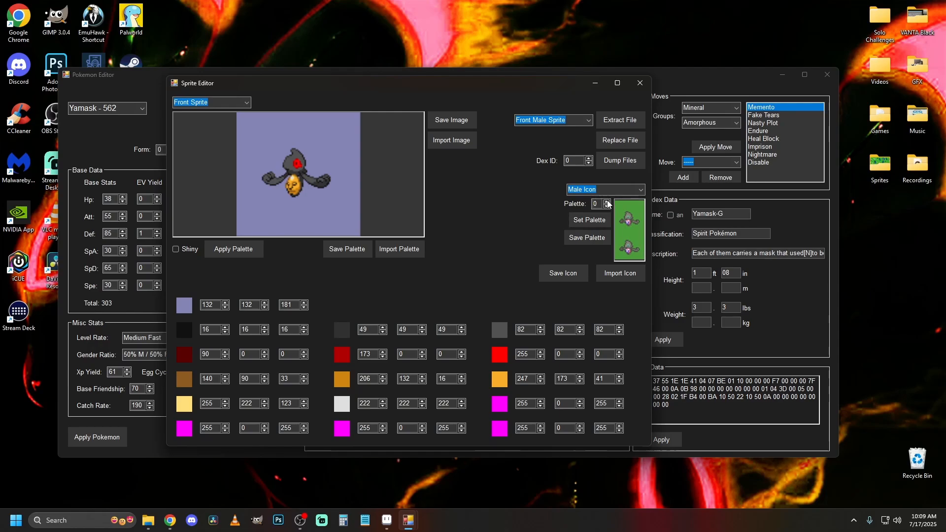
pyautogui.click(608, 202)
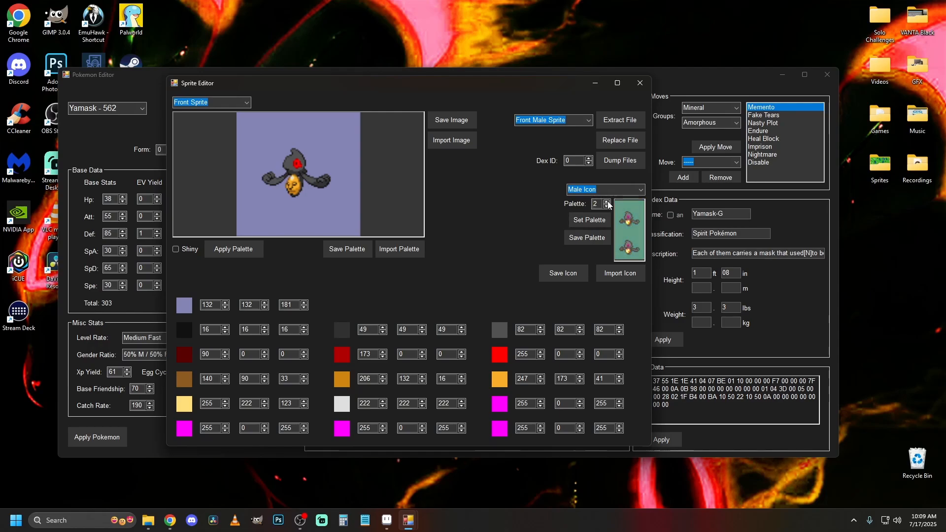
pyautogui.click(606, 207)
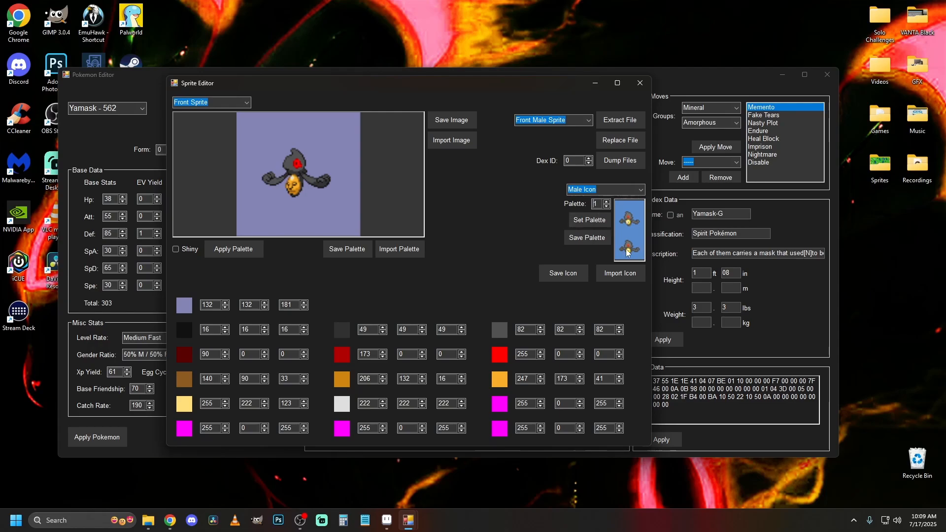
# Save icon palette 1 as a PNG file in the Yamask-G folder inside Sprites.
pyautogui.click(593, 241)
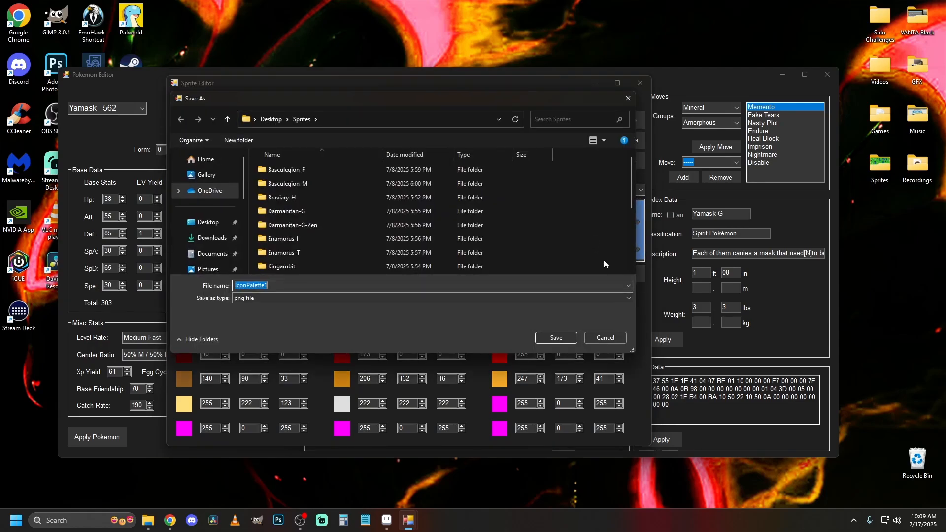
pyautogui.scroll(-5, 310, 241)
pyautogui.doubleClick(296, 213)
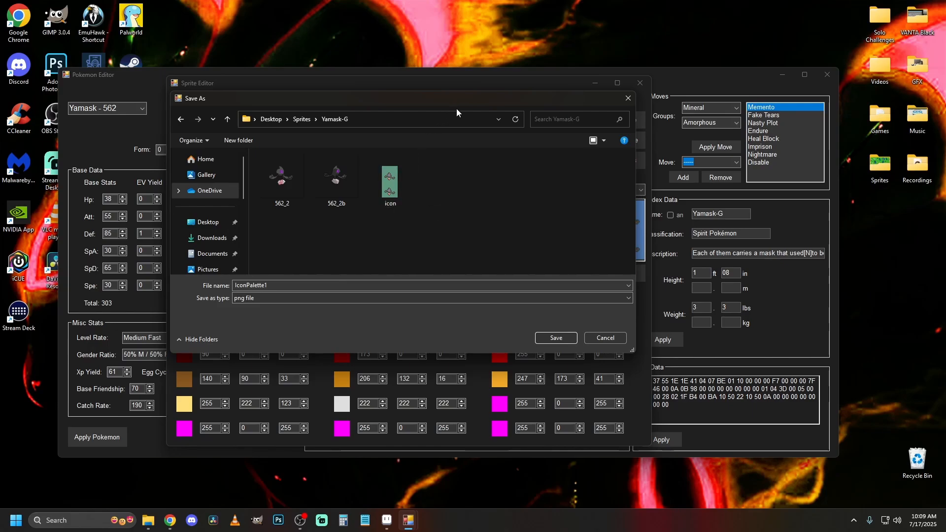
pyautogui.moveTo(459, 106); pyautogui.dragTo(394, 102)
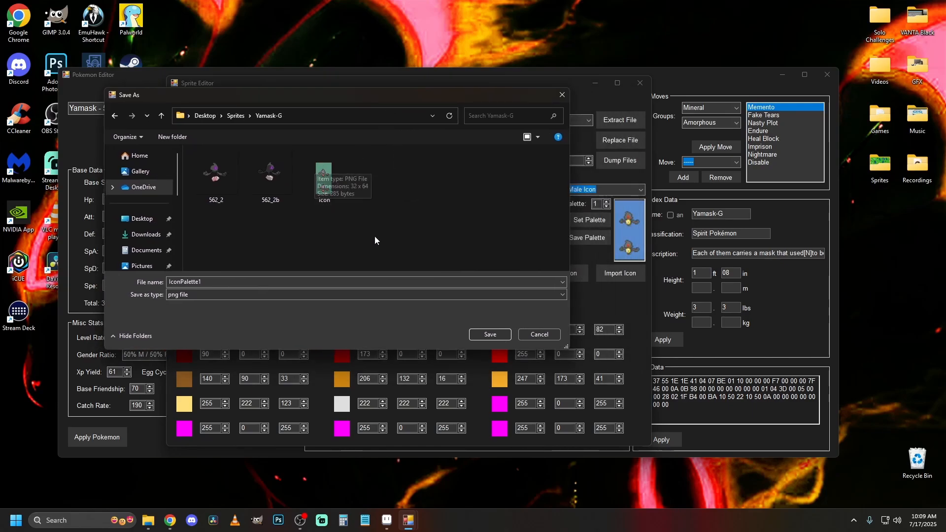
pyautogui.click(489, 334)
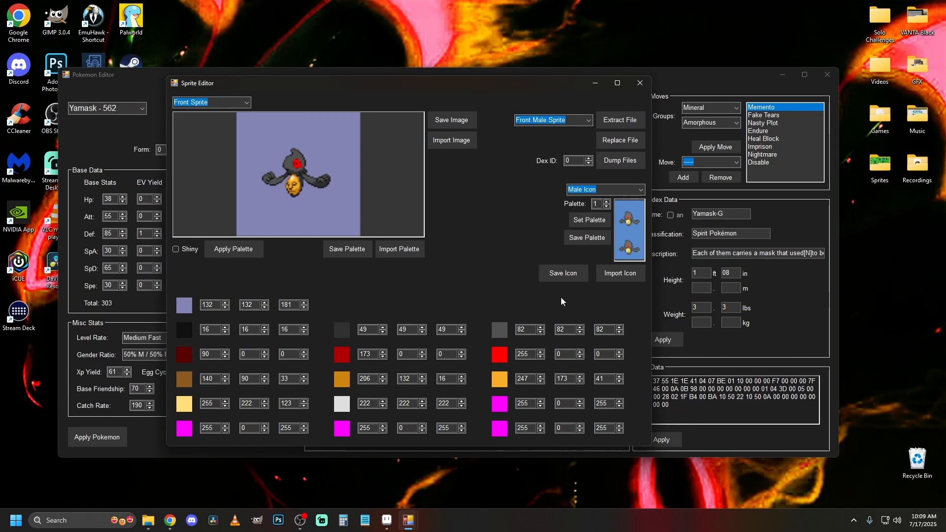
# Save the normal and shiny sprite palettes as PNG files Palette and ShinyPalette in the Yamask-G folder, and return to the normal colours.
pyautogui.click(349, 252)
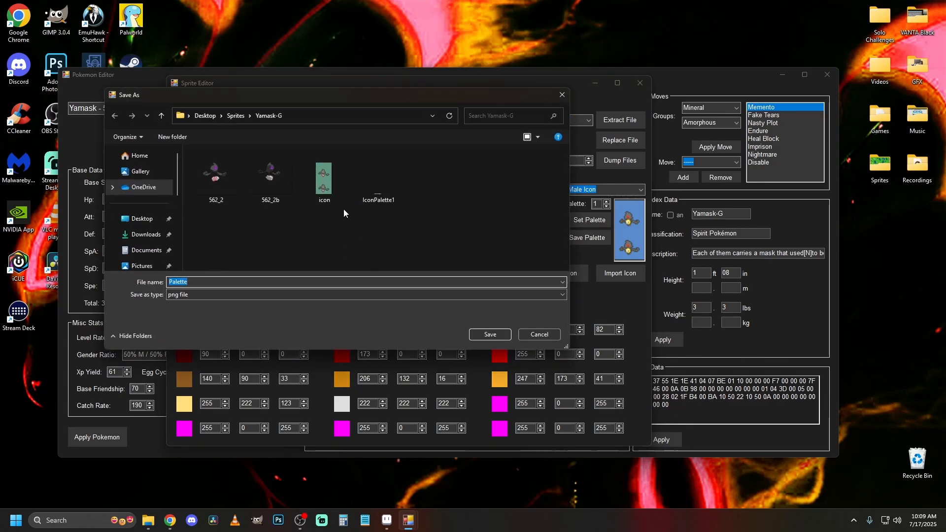
pyautogui.click(496, 335)
pyautogui.click(186, 252)
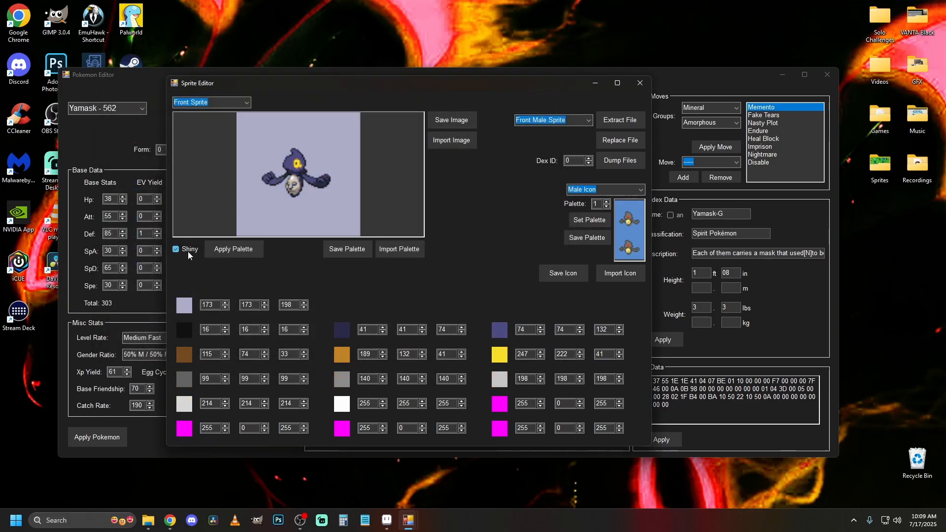
pyautogui.click(347, 249)
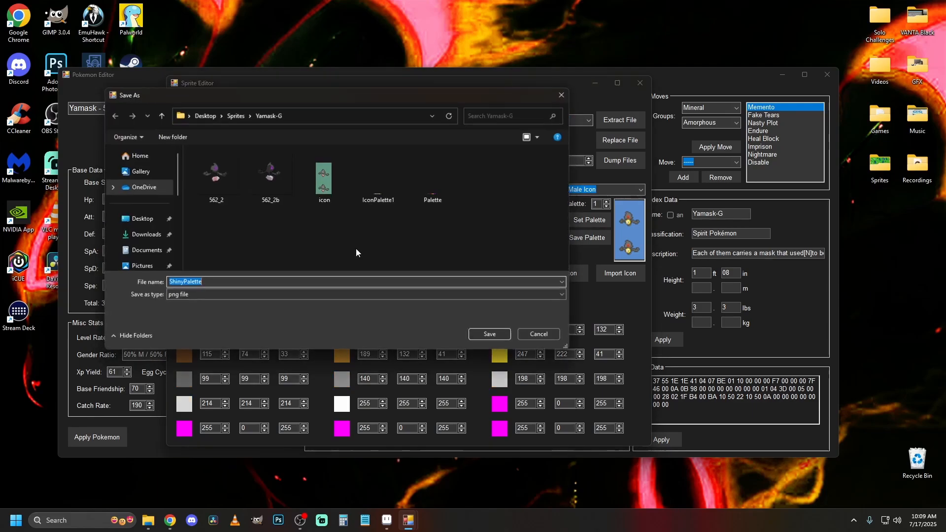
pyautogui.click(495, 335)
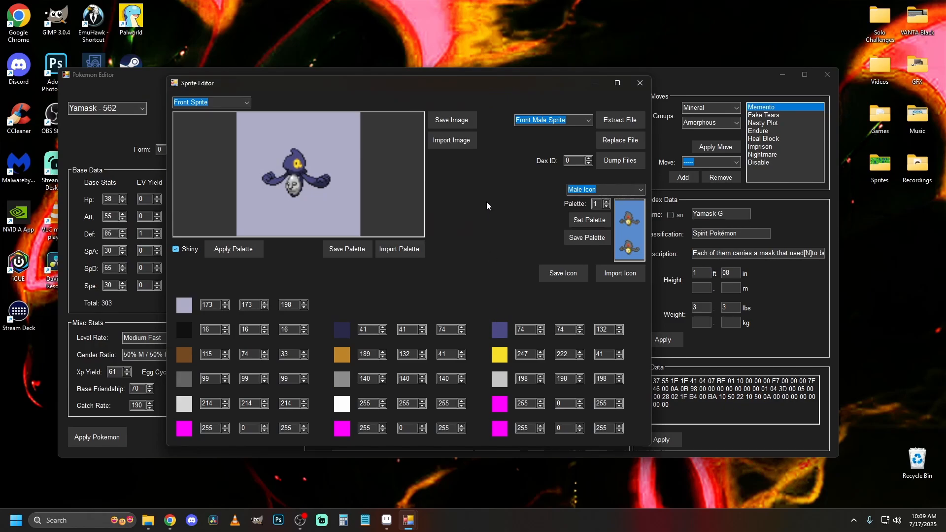
pyautogui.click(176, 250)
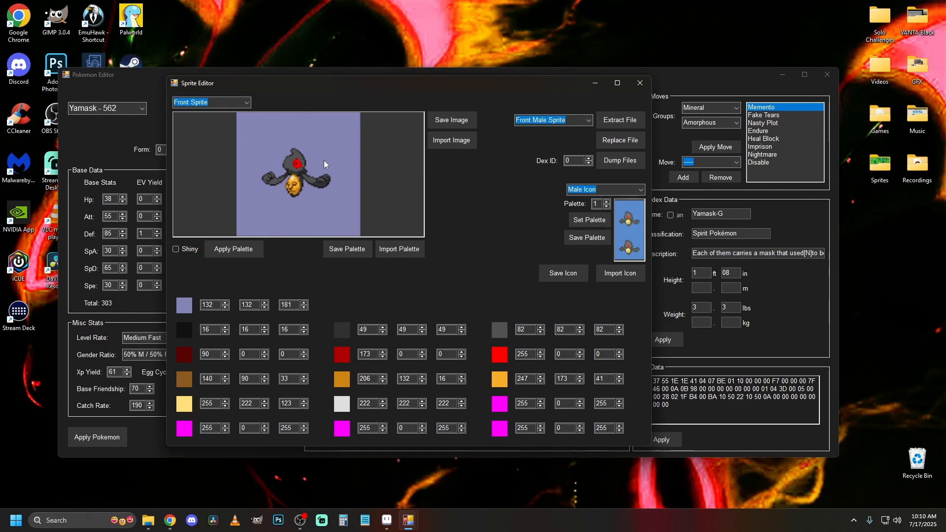
# Look through the front and back sprites and rigs, and save the Front Sprite and Front Rig images as PNG files FrontSprite and FrontRig.
pyautogui.scroll(-1, 218, 101)
pyautogui.scroll(-1, 218, 101)
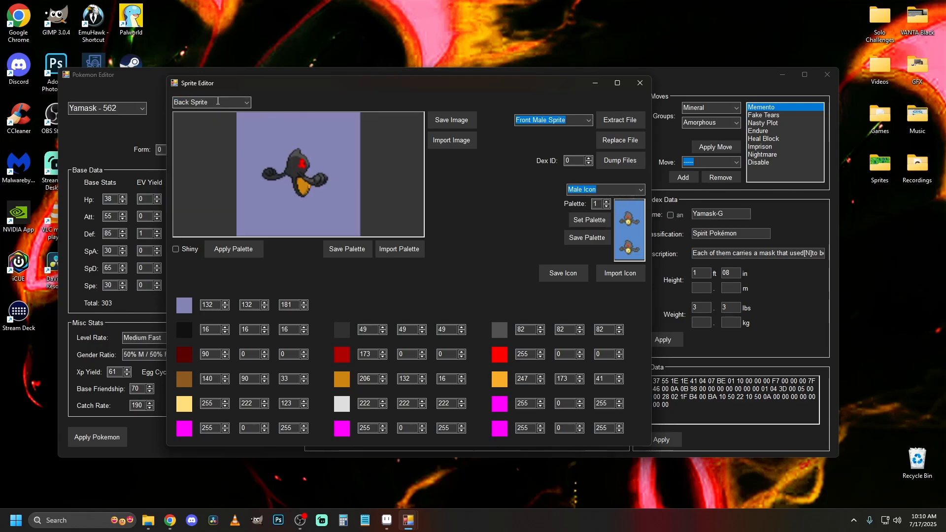
pyautogui.scroll(-1, 217, 101)
pyautogui.scroll(3, 217, 102)
pyautogui.scroll(-3, 218, 105)
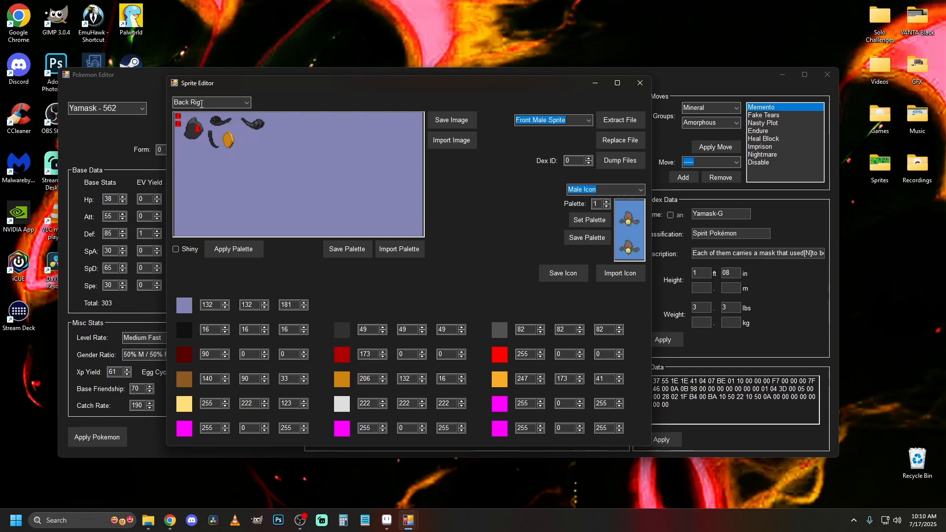
pyautogui.scroll(3, 202, 104)
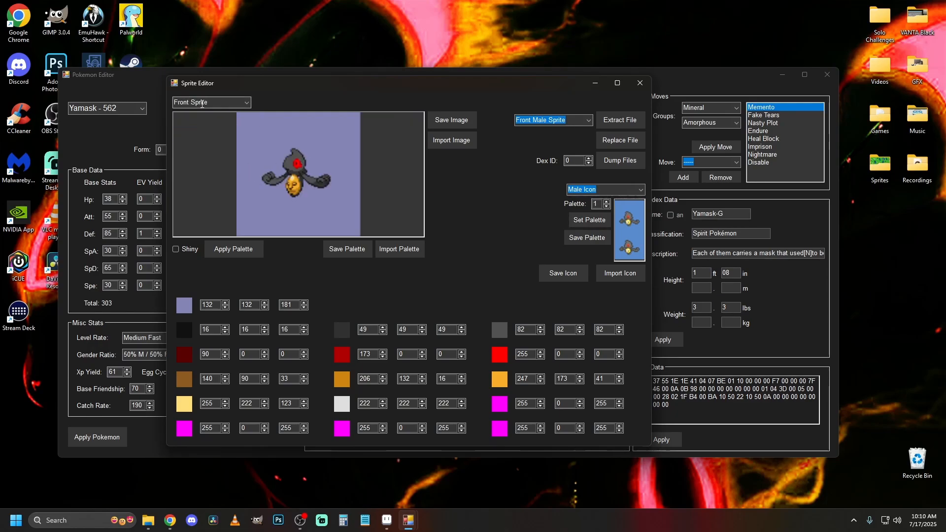
pyautogui.click(455, 123)
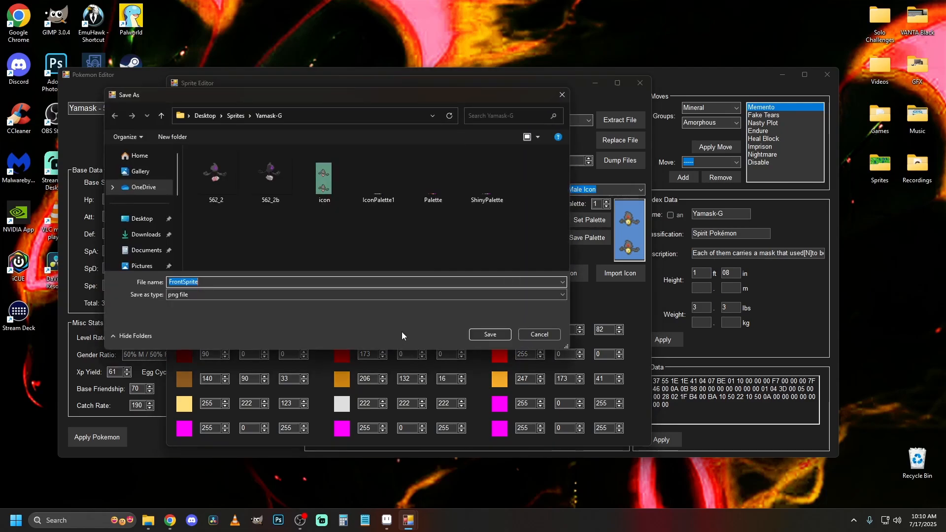
pyautogui.click(492, 336)
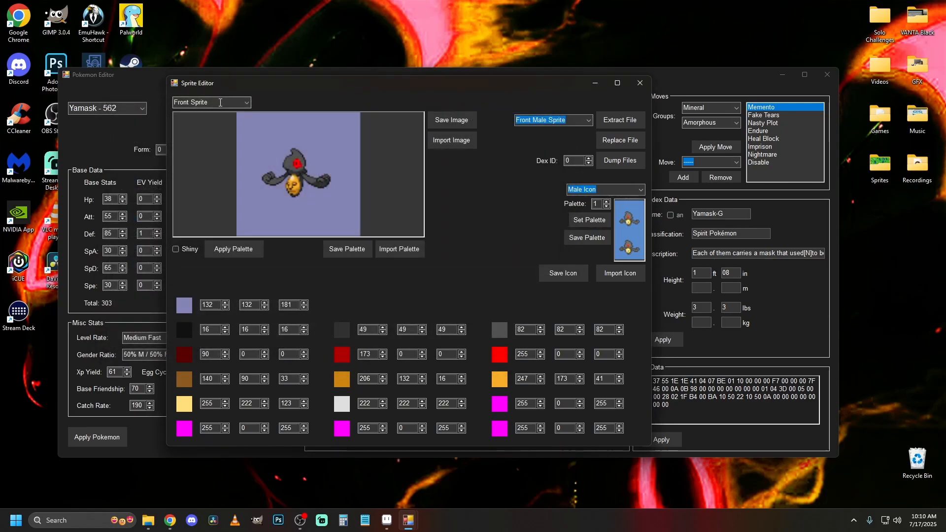
pyautogui.scroll(-1, 213, 102)
pyautogui.click(457, 123)
pyautogui.click(487, 334)
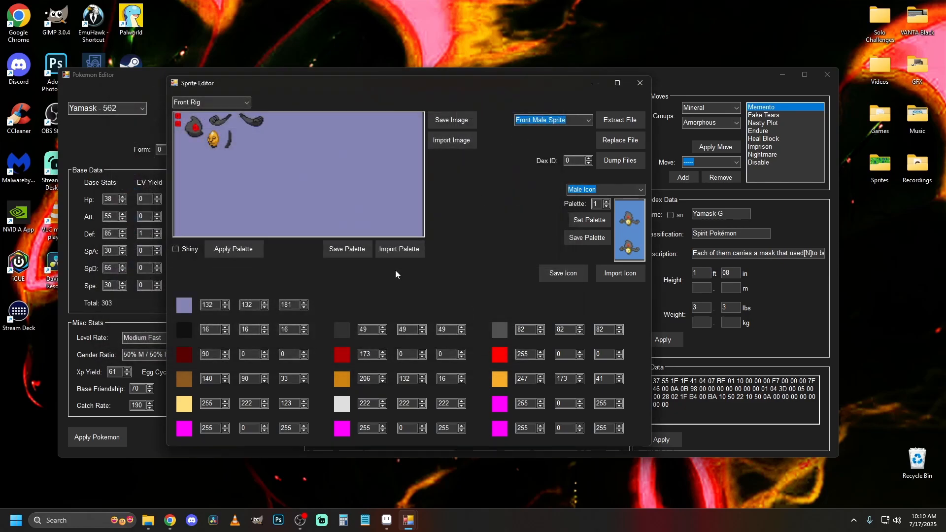
# Save the Back Sprite and Back Rig images as PNG files in the Yamask-G folder.
pyautogui.scroll(-1, 213, 102)
pyautogui.click(445, 122)
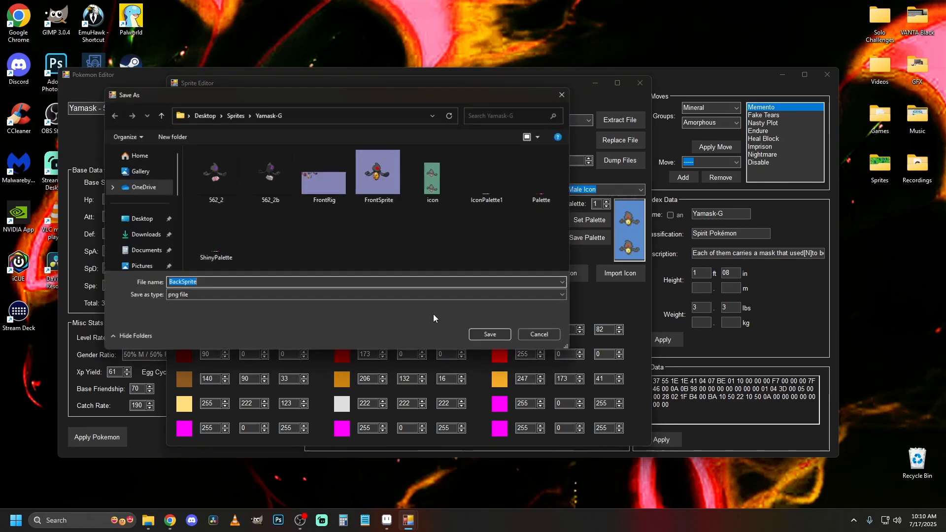
pyautogui.click(485, 334)
pyautogui.scroll(-1, 237, 103)
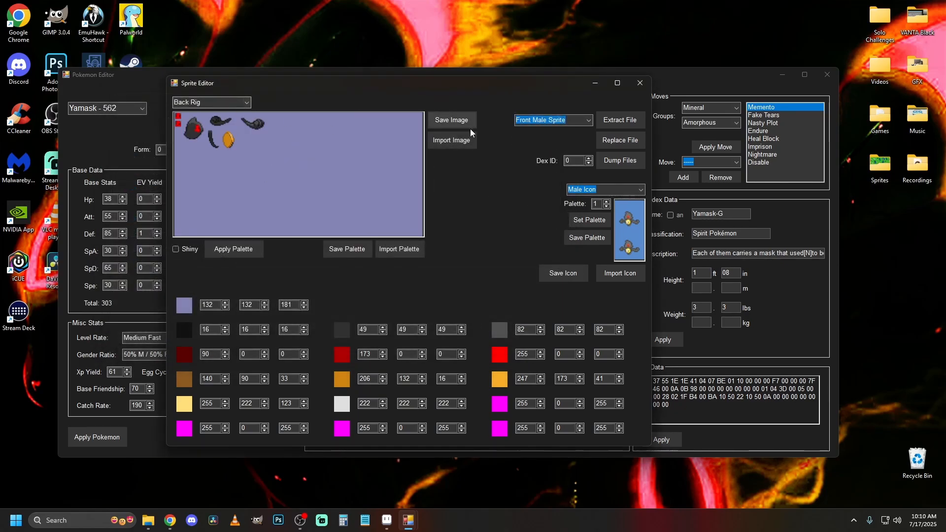
pyautogui.click(451, 122)
pyautogui.click(490, 333)
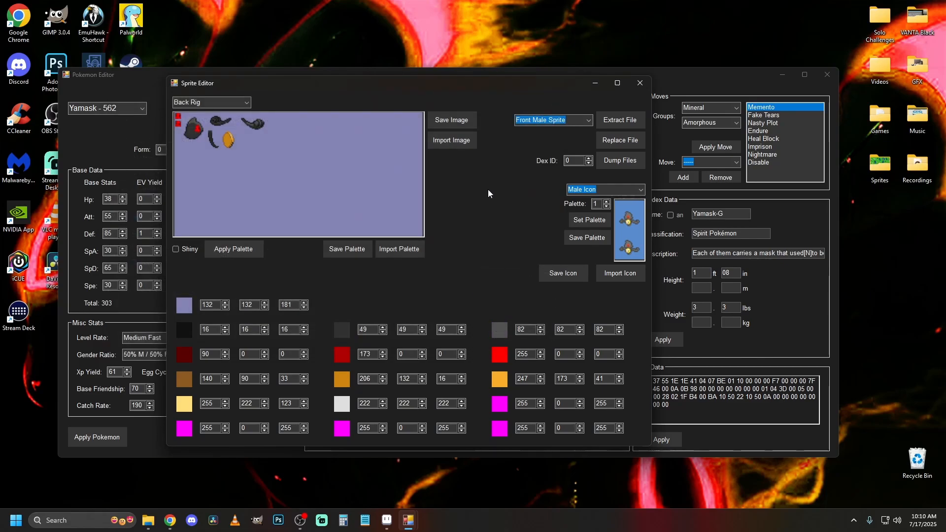
# Replace the Front Male Sprite file with file00001.bin from the Static folder inside Sprites.
pyautogui.moveTo(433, 84); pyautogui.dragTo(274, 23)
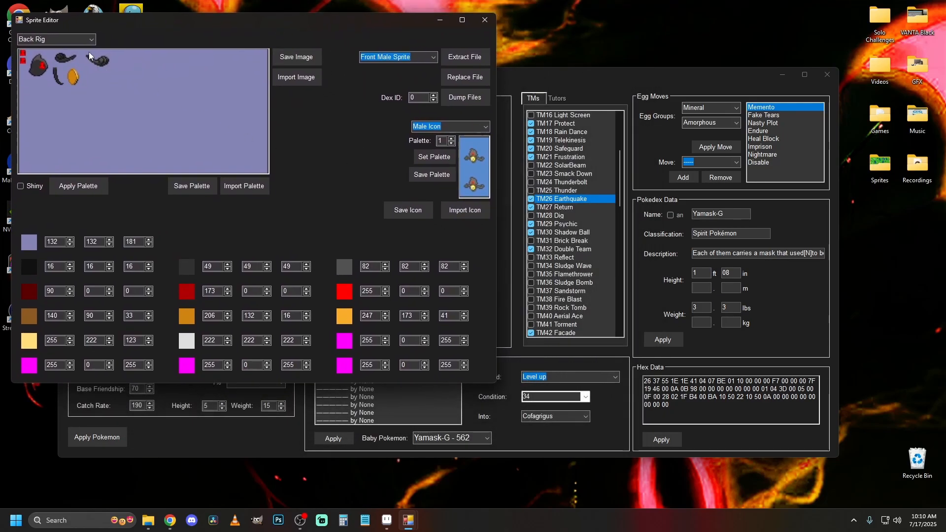
pyautogui.scroll(3, 65, 39)
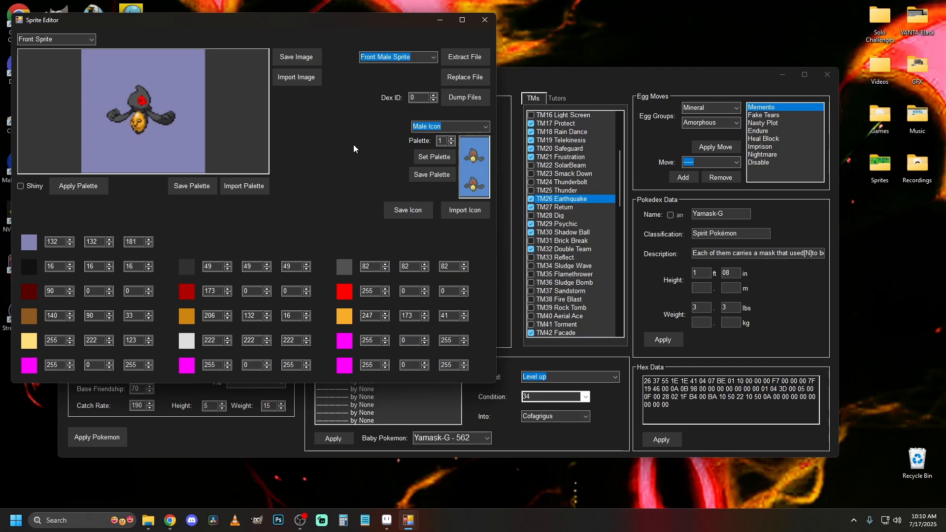
pyautogui.click(461, 79)
pyautogui.moveTo(218, 14); pyautogui.dragTo(572, 63)
pyautogui.click(519, 84)
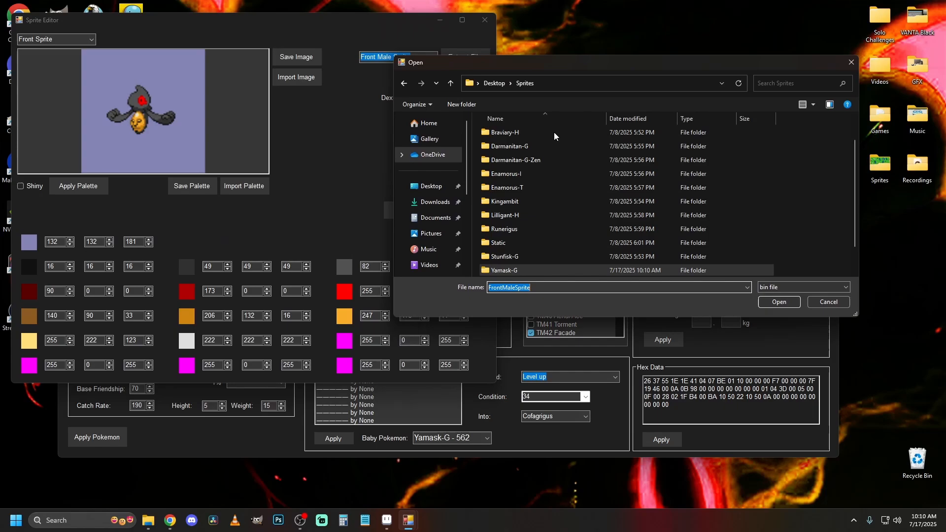
pyautogui.doubleClick(543, 242)
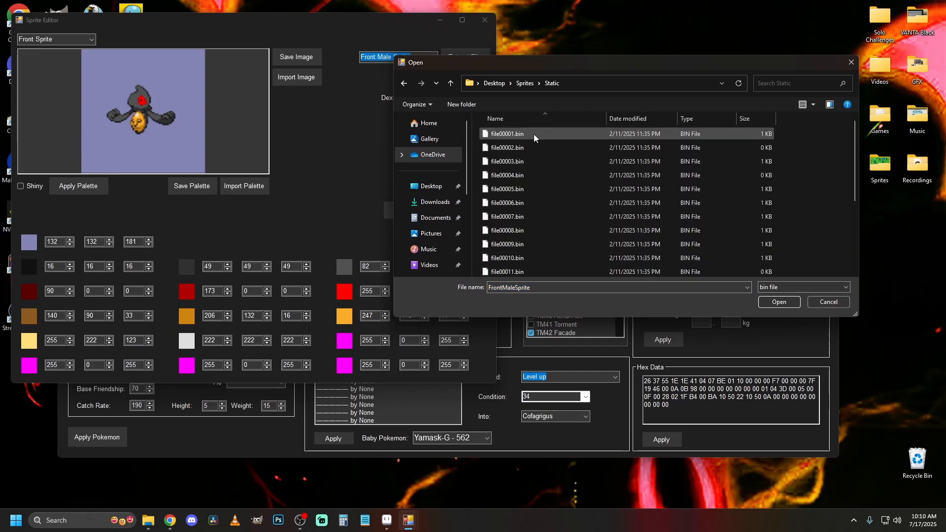
pyautogui.moveTo(608, 55); pyautogui.dragTo(602, 5)
pyautogui.moveTo(584, 320); pyautogui.dragTo(591, 394)
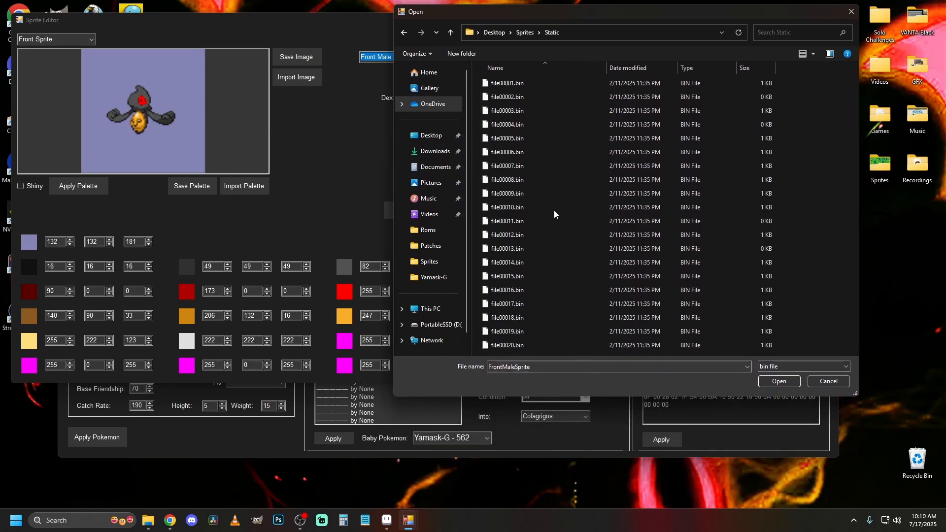
pyautogui.moveTo(583, 16); pyautogui.dragTo(596, 84)
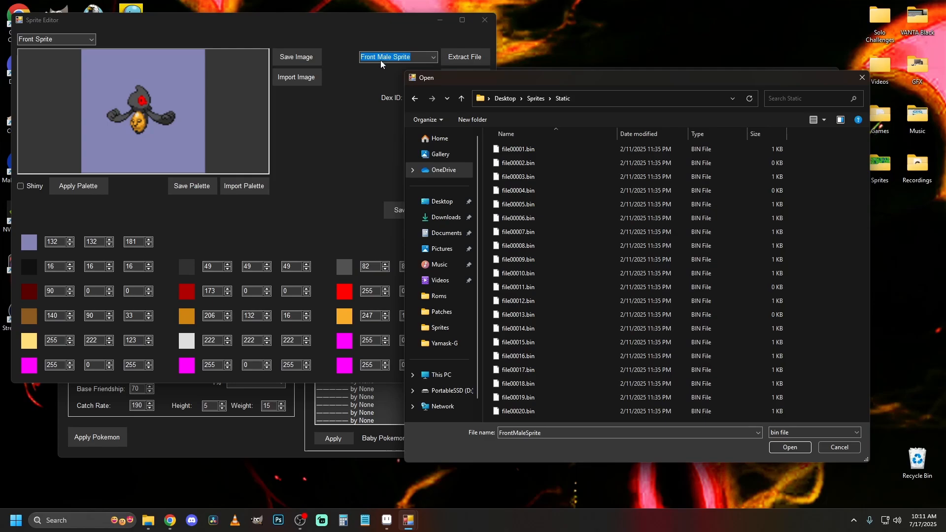
pyautogui.doubleClick(558, 150)
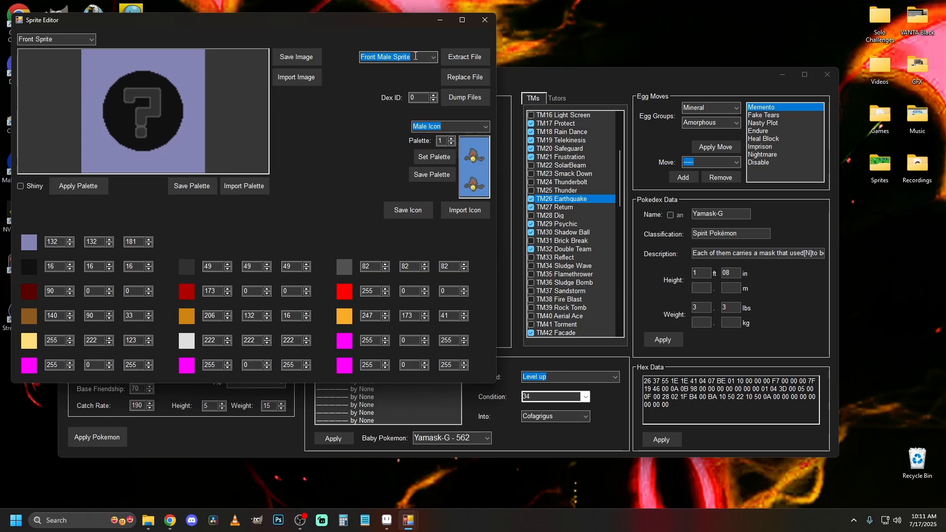
# Replace the Front Female Sprite file with file00002.bin and the Front Male Rig file with file00003.bin.
pyautogui.scroll(-1, 415, 56)
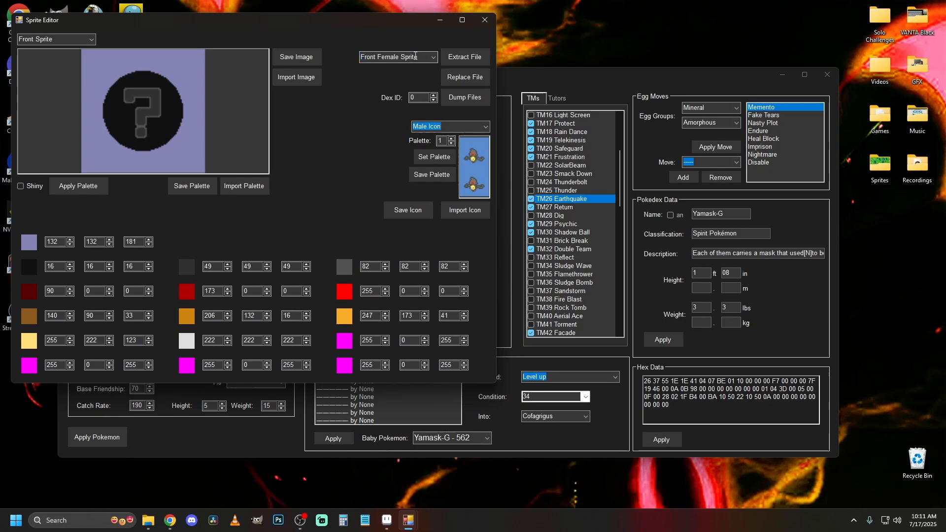
pyautogui.click(457, 78)
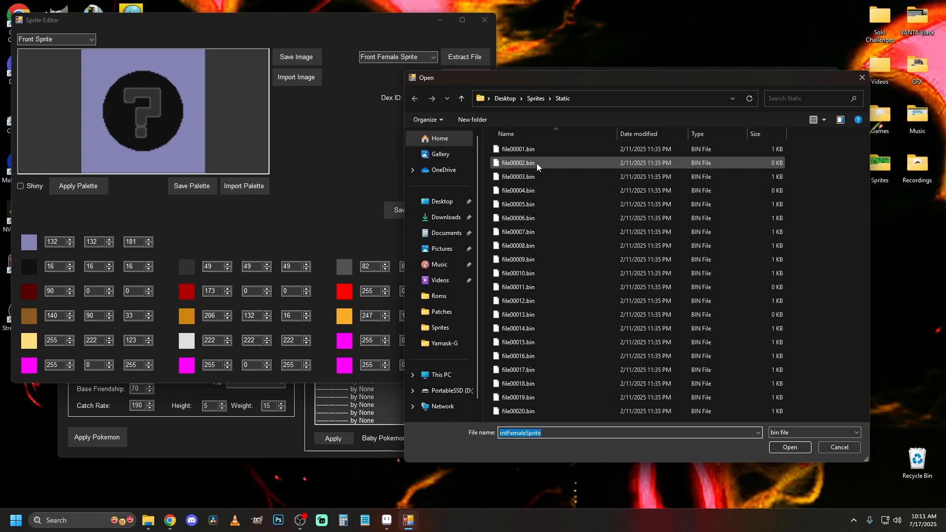
pyautogui.doubleClick(536, 163)
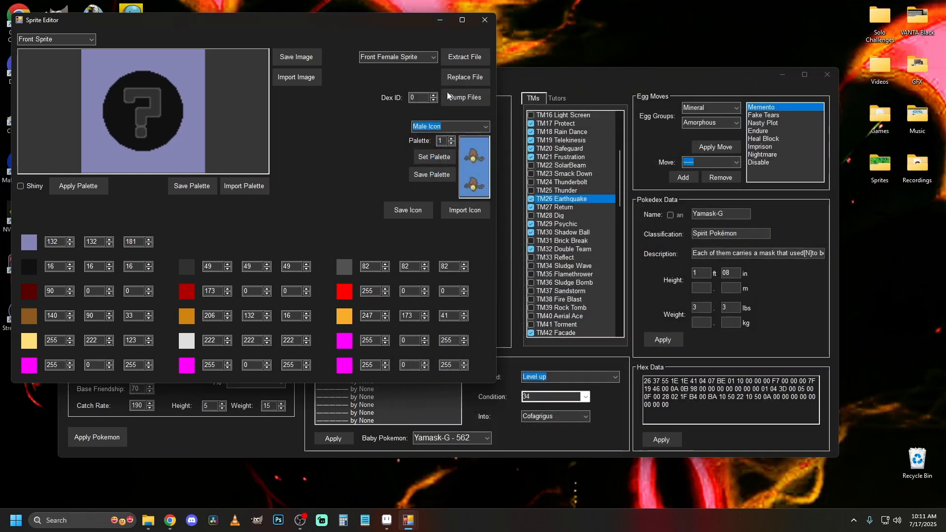
pyautogui.scroll(-1, 419, 58)
pyautogui.click(463, 79)
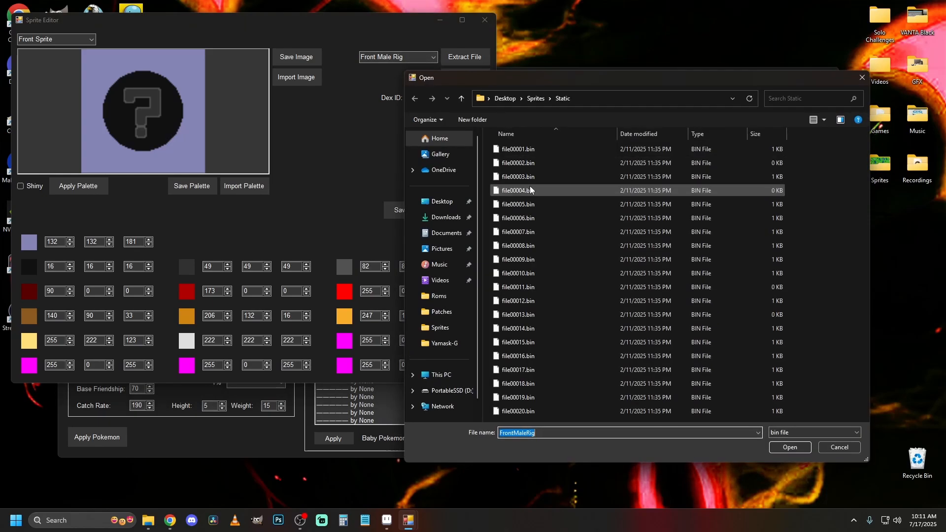
pyautogui.doubleClick(537, 176)
# Replace the Front Female Rig file with file00004.bin and the Front RECN file with file00005.bin.
pyautogui.scroll(-1, 416, 57)
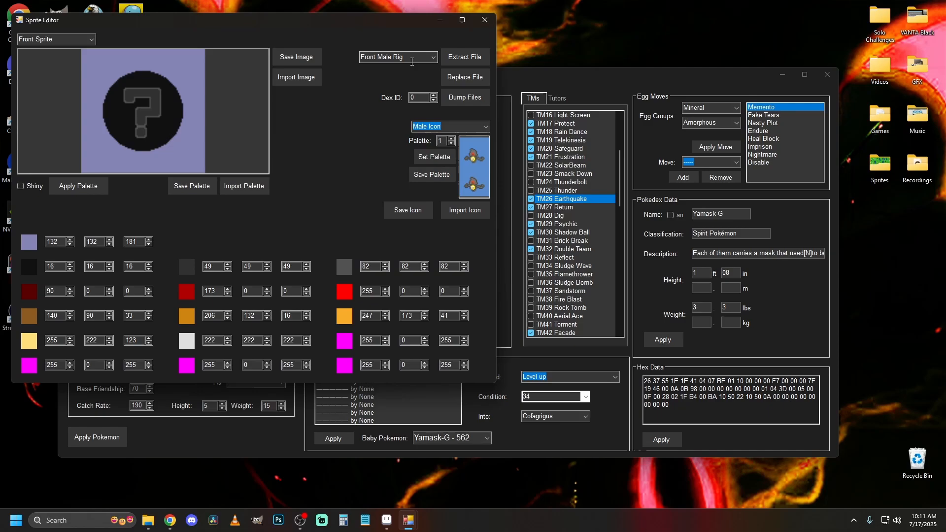
pyautogui.click(470, 79)
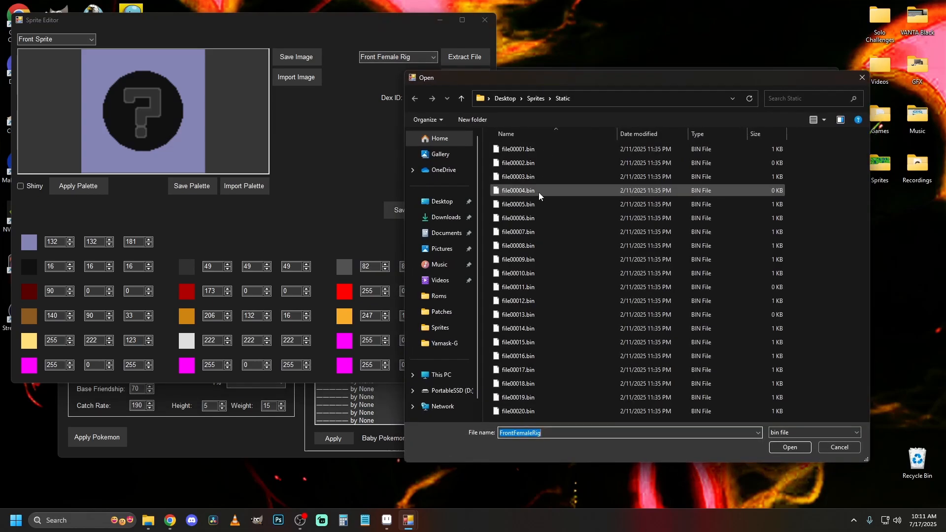
pyautogui.doubleClick(539, 192)
pyautogui.scroll(-1, 417, 62)
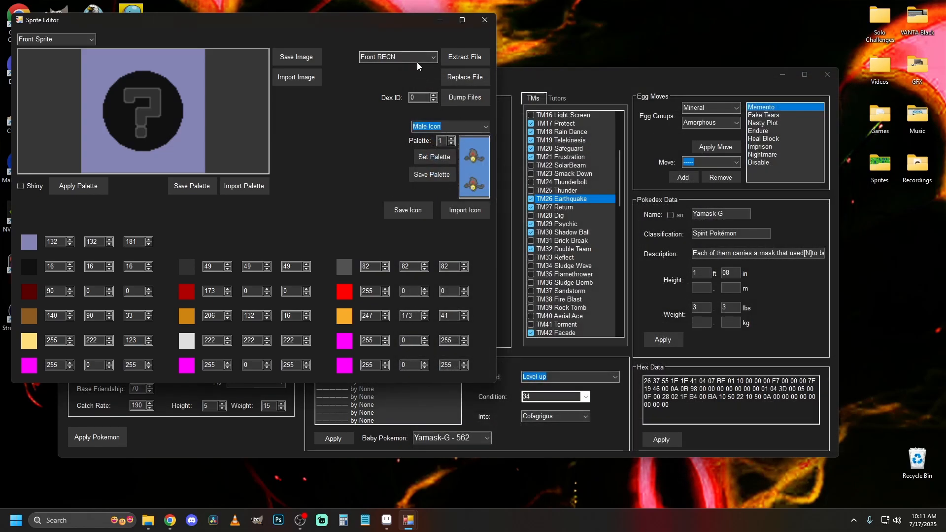
pyautogui.click(465, 79)
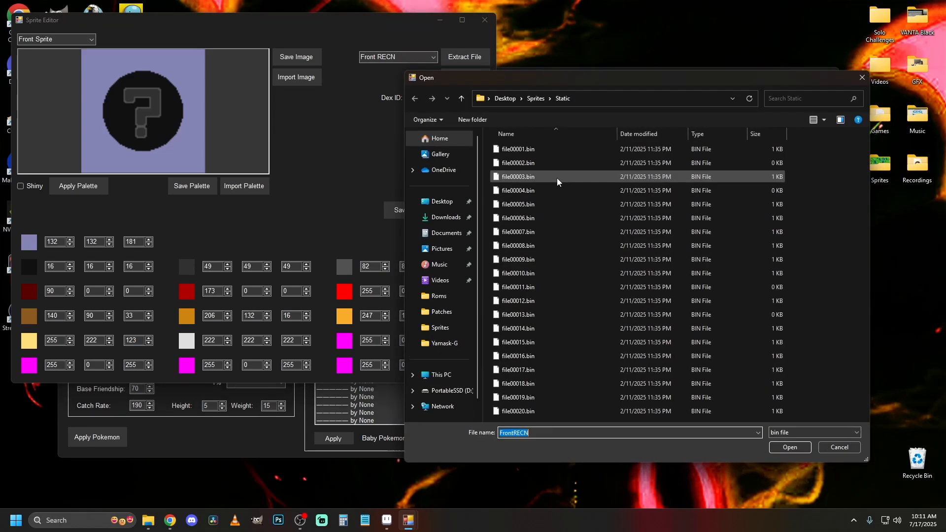
pyautogui.doubleClick(539, 205)
# Replace the Front RNAN file with file00006.bin and the front file listed after it with file00007.bin.
pyautogui.scroll(-1, 416, 58)
pyautogui.click(465, 79)
pyautogui.doubleClick(542, 220)
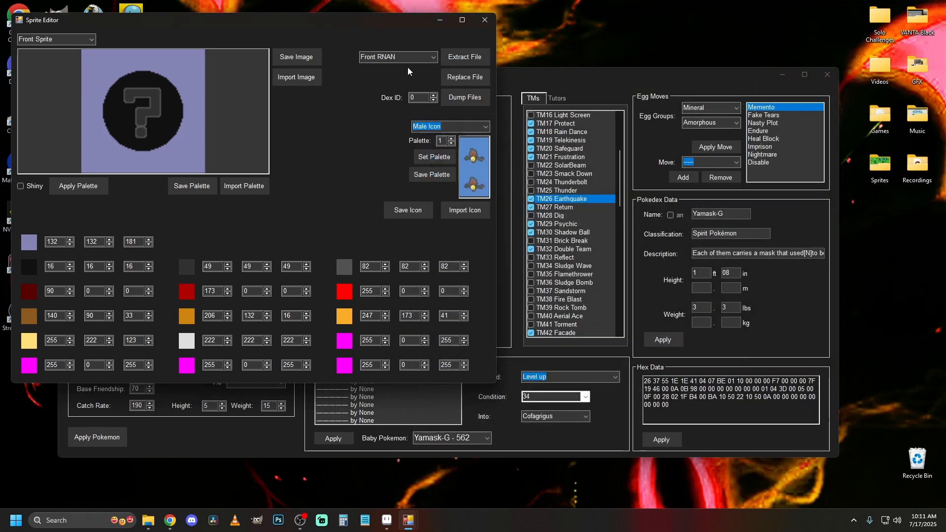
pyautogui.scroll(-1, 399, 58)
pyautogui.click(465, 77)
pyautogui.doubleClick(539, 232)
# Replace the Front RAMN file with file00008.bin and the Front Rig Cells file with file00009.bin.
pyautogui.scroll(-1, 399, 58)
pyautogui.click(465, 77)
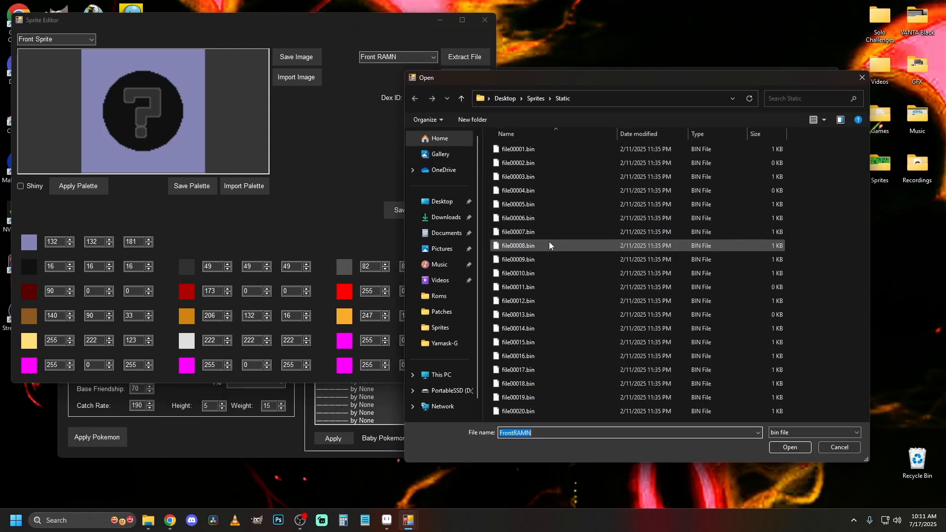
pyautogui.doubleClick(539, 246)
pyautogui.scroll(-1, 399, 58)
pyautogui.click(465, 78)
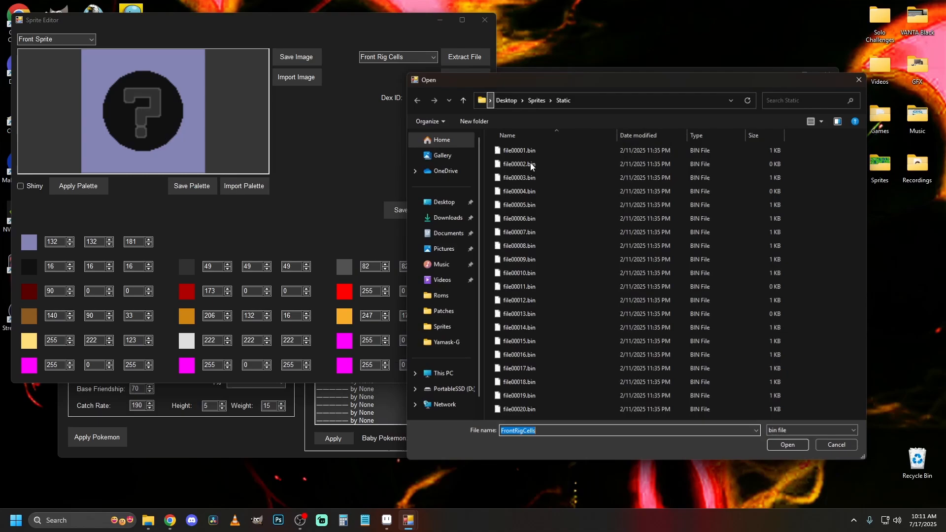
pyautogui.doubleClick(537, 260)
# Return to the Front Male Sprite and replace its file with file00001.bin once more.
pyautogui.scroll(-1, 407, 57)
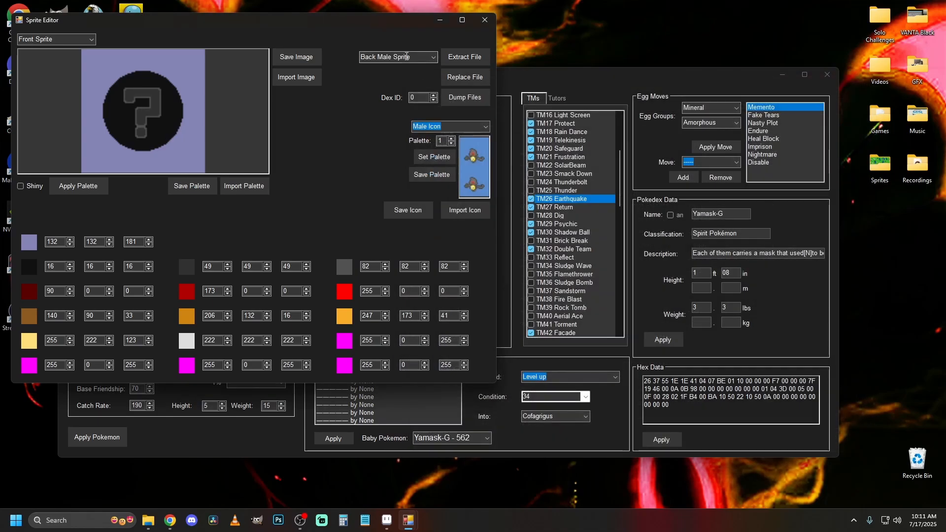
pyautogui.scroll(9, 417, 58)
pyautogui.click(465, 77)
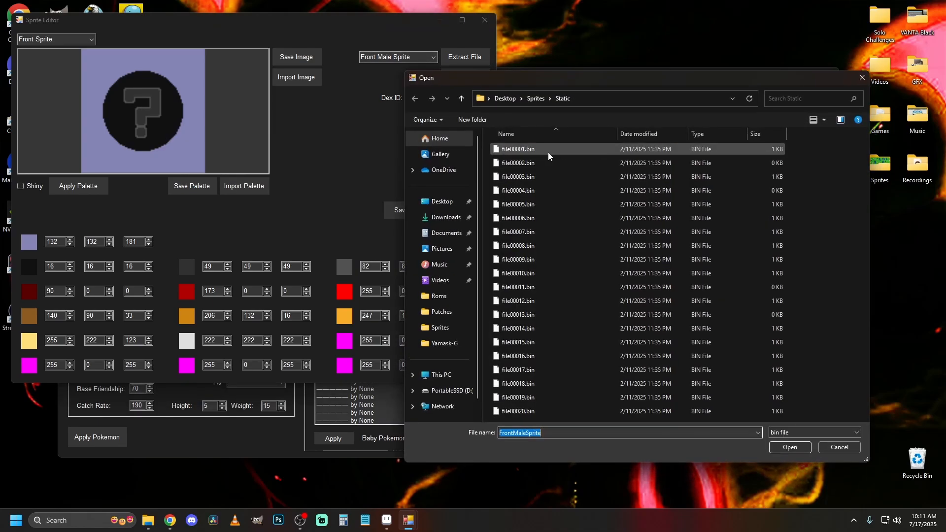
pyautogui.doubleClick(546, 153)
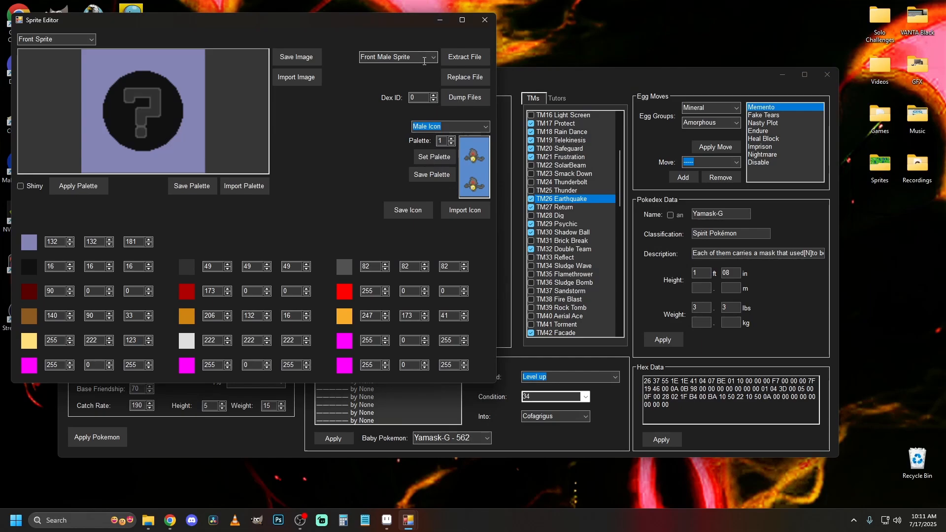
# Replace the Front Female Sprite file with file00002.bin and the Front Male Rig file with file00003.bin from the Static folder.
pyautogui.click(458, 79)
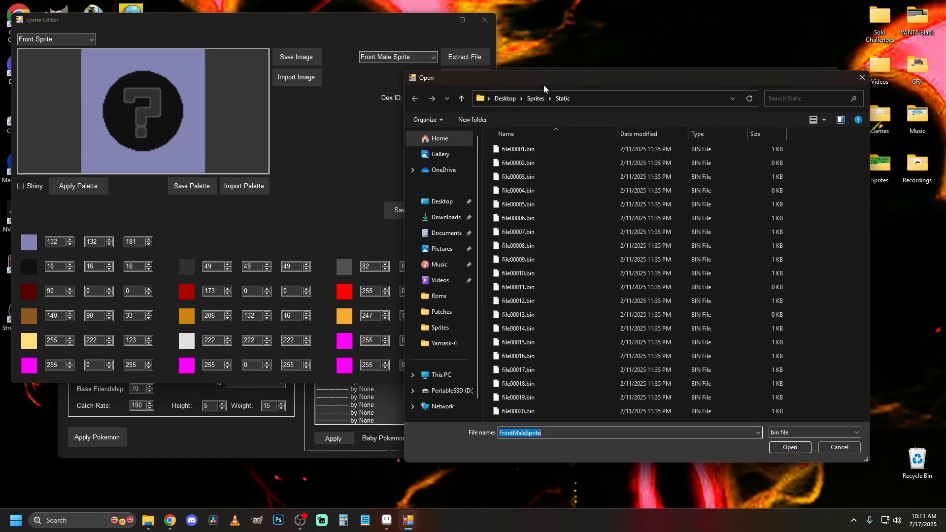
pyautogui.click(861, 80)
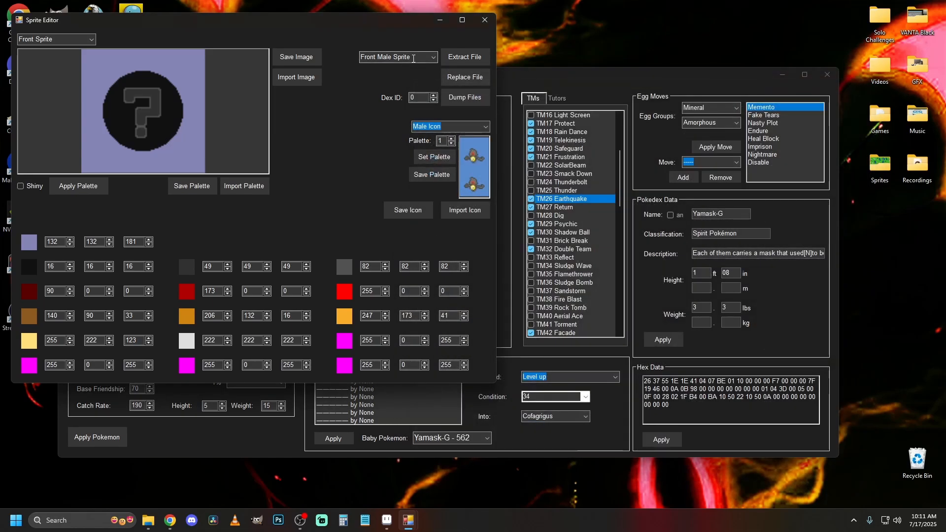
pyautogui.scroll(-1, 413, 58)
pyautogui.click(471, 79)
pyautogui.doubleClick(533, 164)
pyautogui.scroll(-1, 392, 56)
pyautogui.click(465, 77)
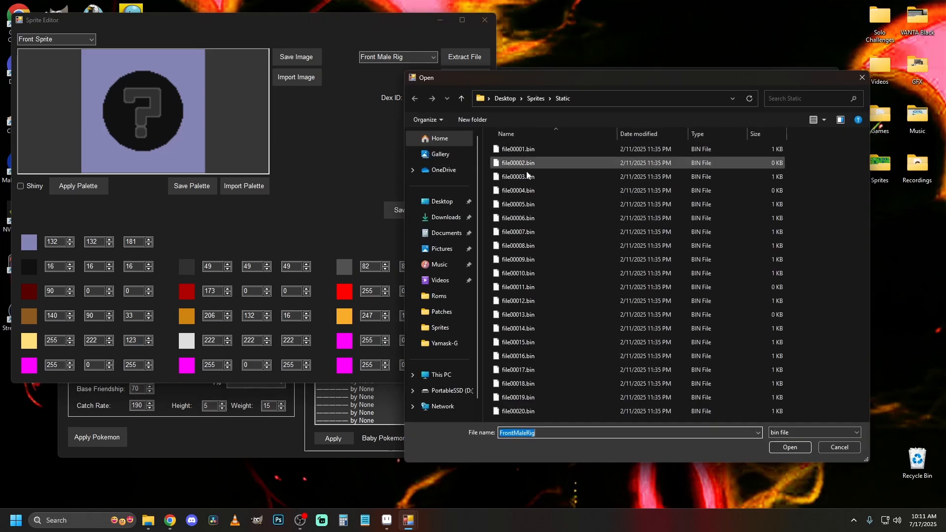
pyautogui.doubleClick(522, 162)
# Replace the Front Female Rig file with file00004.bin and the Front RECN file with file00005.bin.
pyautogui.scroll(-1, 392, 56)
pyautogui.click(464, 77)
pyautogui.doubleClick(530, 197)
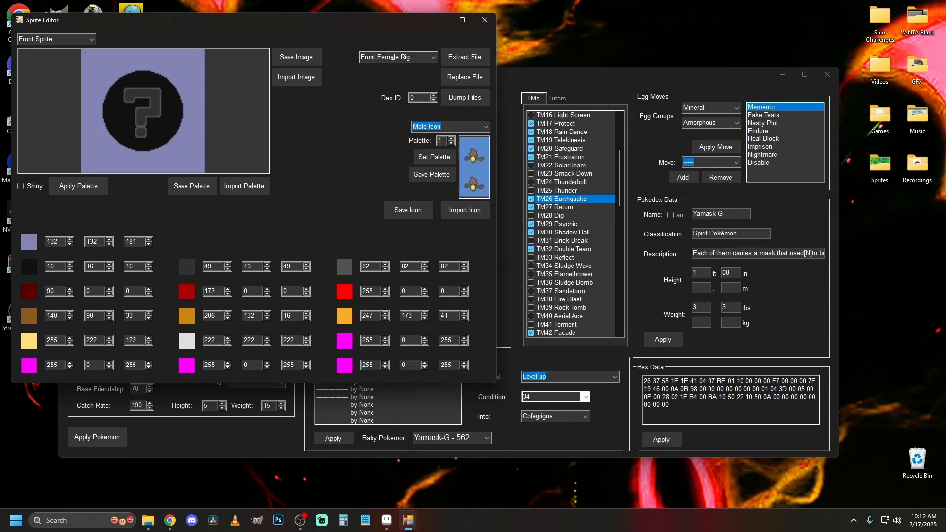
pyautogui.scroll(-1, 409, 58)
pyautogui.click(464, 77)
pyautogui.doubleClick(523, 204)
# Replace the Front RNAN file with file00006.bin and the Front RCMN file with file00007.bin.
pyautogui.click(465, 77)
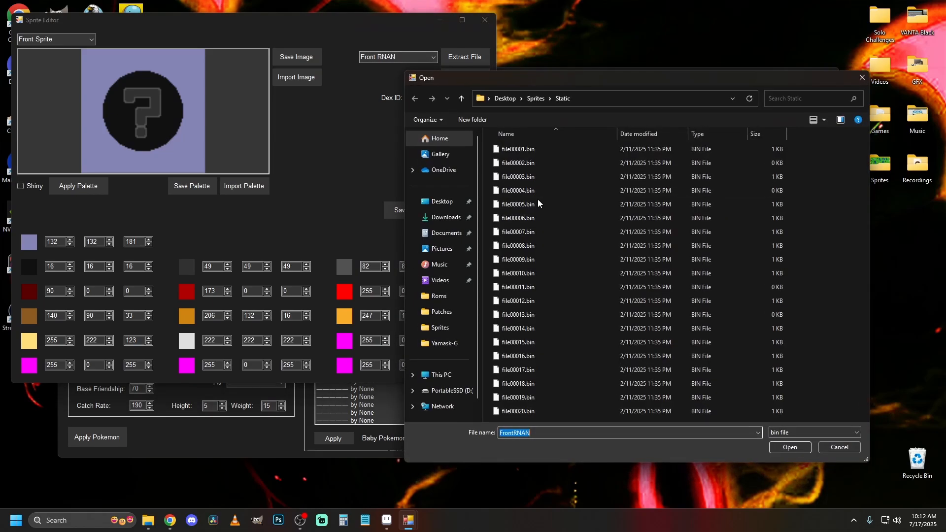
pyautogui.doubleClick(541, 218)
pyautogui.scroll(-1, 408, 58)
pyautogui.click(464, 77)
pyautogui.doubleClick(541, 232)
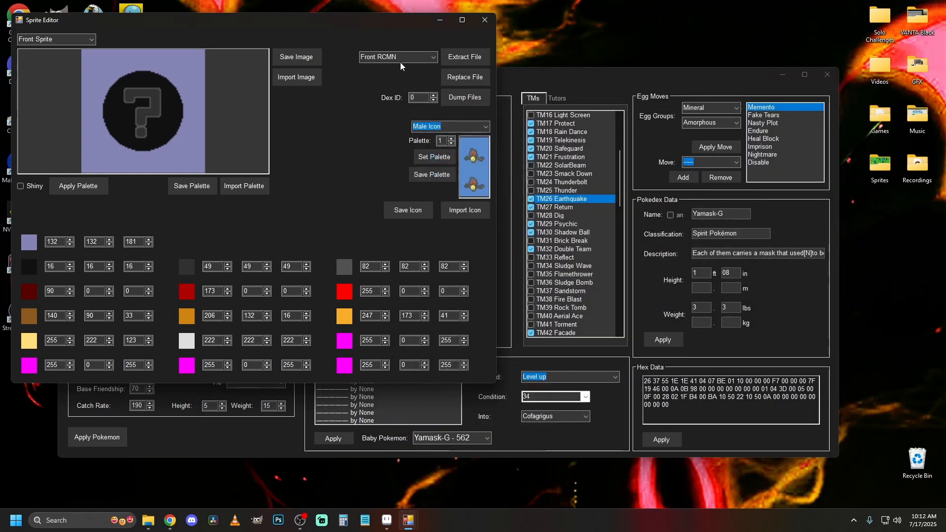
# Replace the Front RAMN file with file00008.bin and the Front Rig Cells file with file00009.bin.
pyautogui.scroll(-1, 408, 58)
pyautogui.click(465, 77)
pyautogui.doubleClick(529, 245)
pyautogui.scroll(-1, 409, 58)
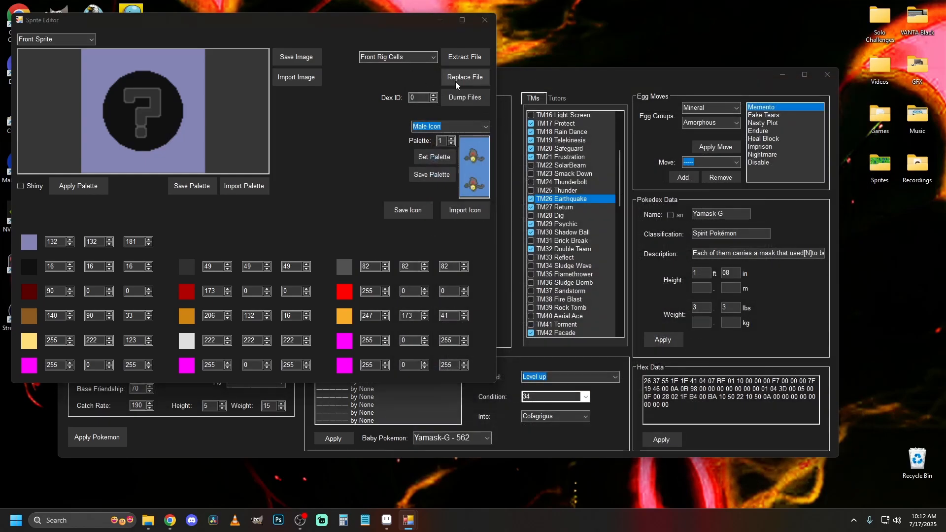
pyautogui.click(465, 77)
pyautogui.doubleClick(537, 260)
# Replace the Back Male Sprite file with file00010.bin and the Back Female Sprite file with file00011.bin.
pyautogui.scroll(-1, 409, 58)
pyautogui.click(465, 76)
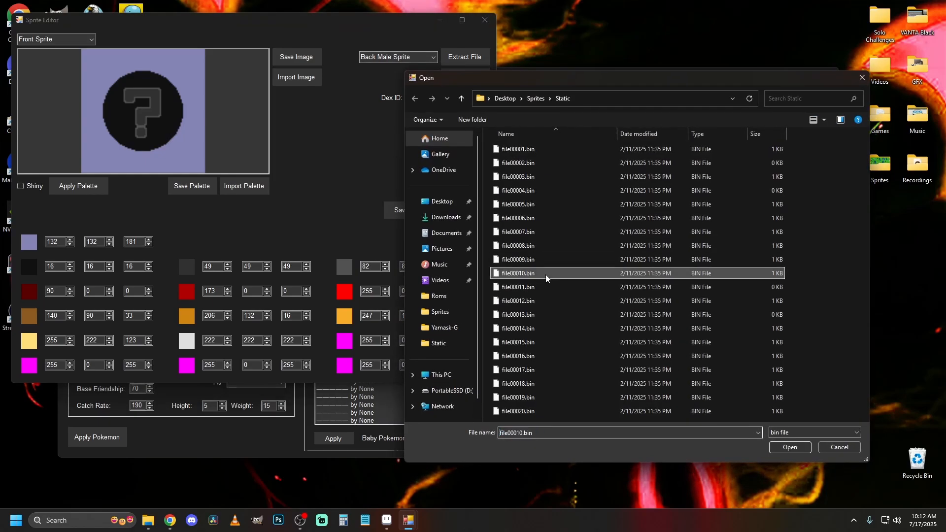
pyautogui.doubleClick(537, 273)
pyautogui.scroll(-1, 409, 58)
pyautogui.click(464, 76)
pyautogui.doubleClick(533, 289)
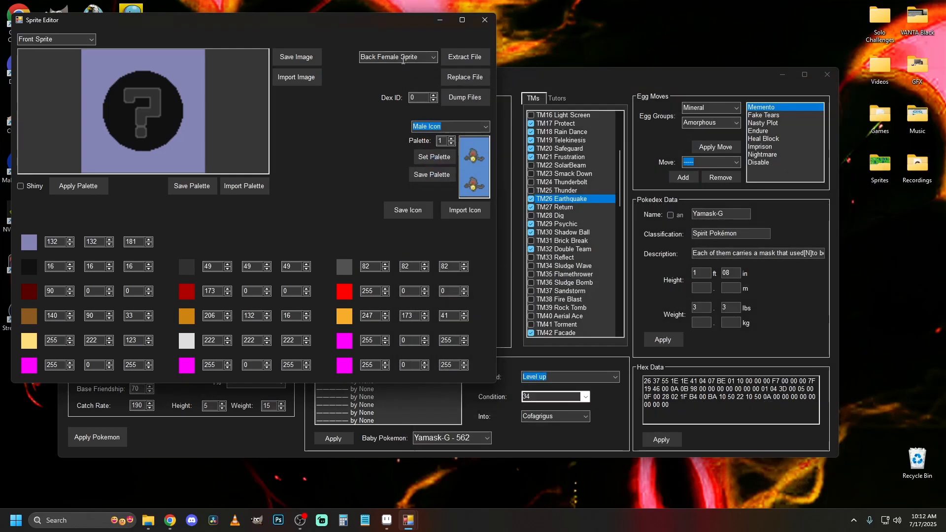
# Replace the Back Male Rig file with file00012.bin and the Back Female Rig file with file00013.bin.
pyautogui.click(475, 82)
pyautogui.doubleClick(538, 302)
pyautogui.scroll(-1, 409, 58)
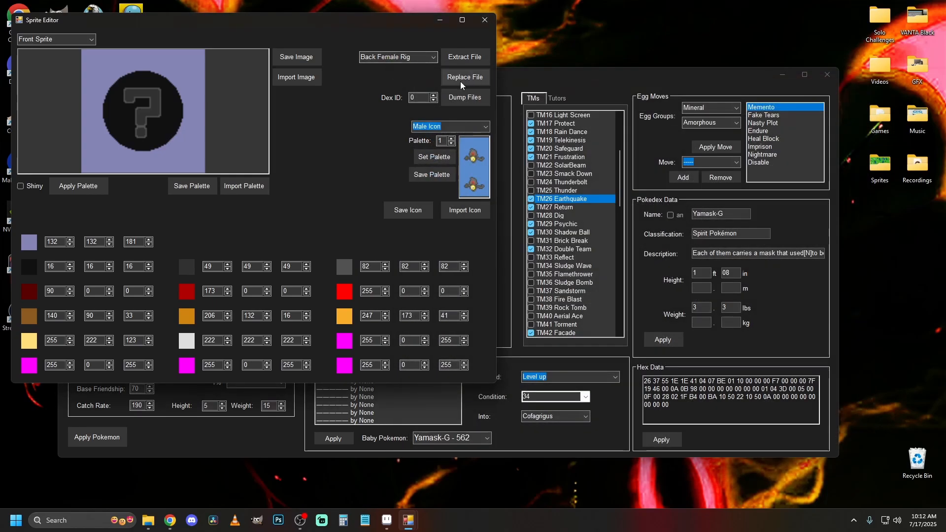
pyautogui.click(465, 77)
pyautogui.doubleClick(542, 322)
# Replace the Back RECN file with file00014.bin and the Back RNAN file with file00015.bin.
pyautogui.scroll(-1, 411, 59)
pyautogui.click(465, 77)
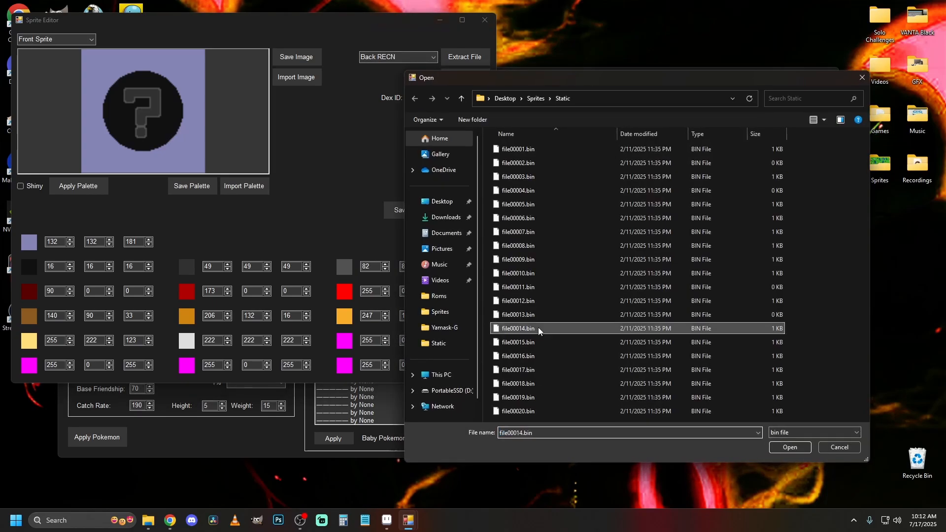
pyautogui.doubleClick(538, 328)
pyautogui.scroll(-1, 411, 61)
pyautogui.click(465, 77)
pyautogui.doubleClick(538, 342)
# Replace the Back RCMN file with file00016.bin and the Back RAMN file with file00017.bin.
pyautogui.scroll(-1, 411, 59)
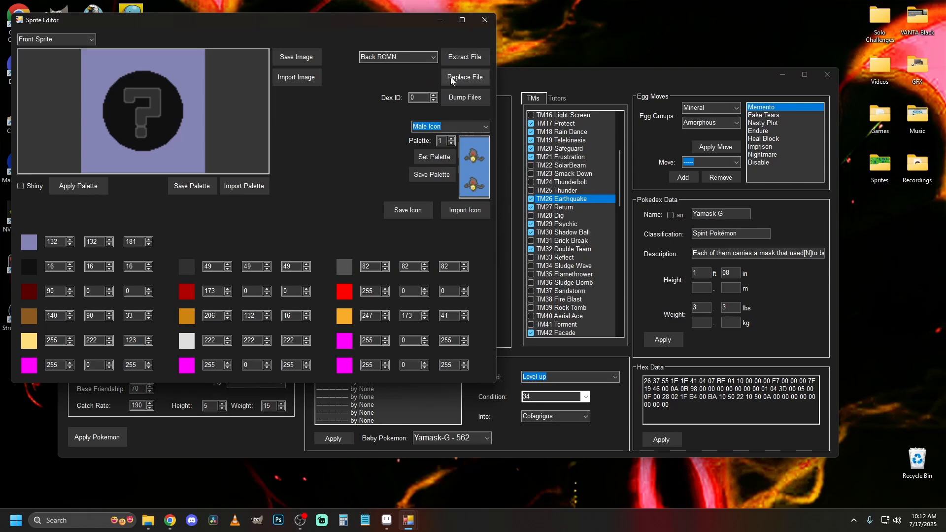
pyautogui.click(464, 77)
pyautogui.doubleClick(524, 369)
pyautogui.scroll(-1, 408, 58)
pyautogui.click(465, 77)
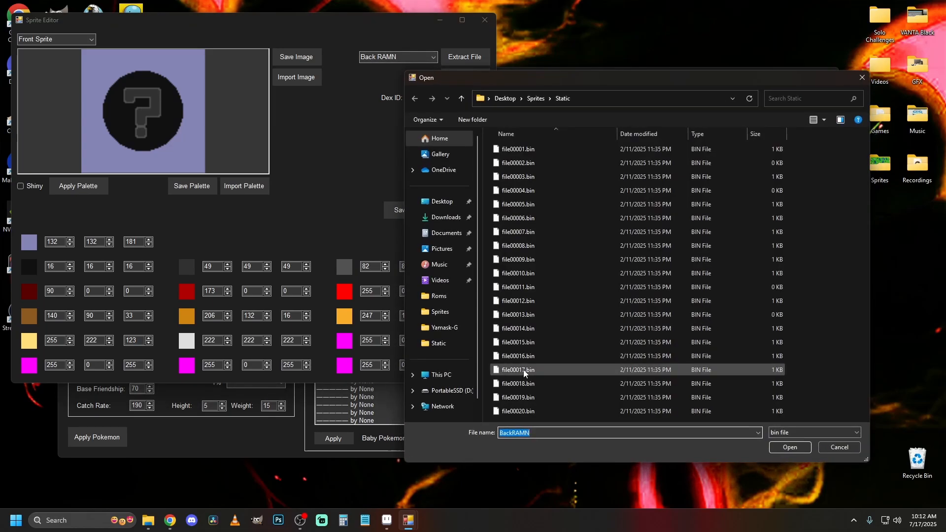
pyautogui.doubleClick(528, 370)
# Replace the Back Rig Cells file with file00018.bin from the Static folder.
pyautogui.scroll(-1, 400, 59)
pyautogui.click(465, 77)
pyautogui.doubleClick(548, 386)
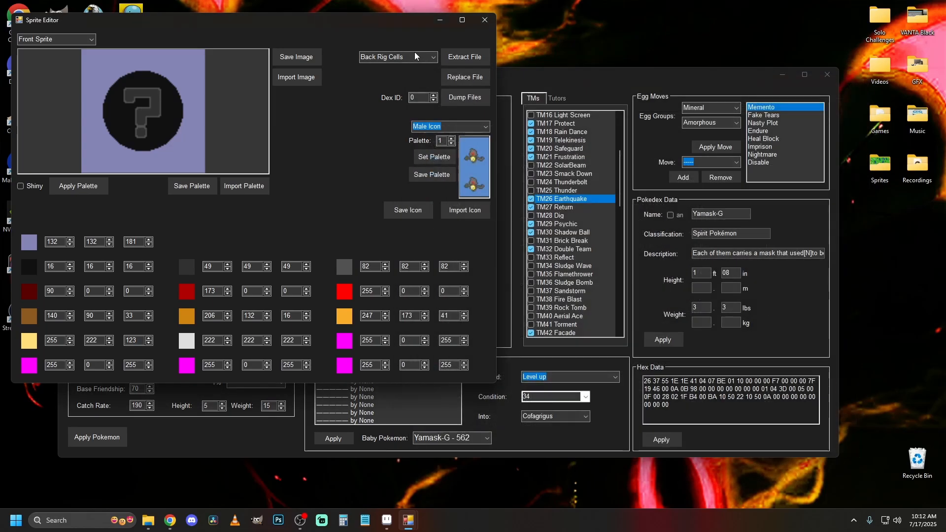
# Replace the regular palette file with file00019.bin and the Shiny Palette file with file00020.bin.
pyautogui.scroll(-1, 411, 59)
pyautogui.click(465, 77)
pyautogui.doubleClick(534, 397)
pyautogui.scroll(-1, 410, 58)
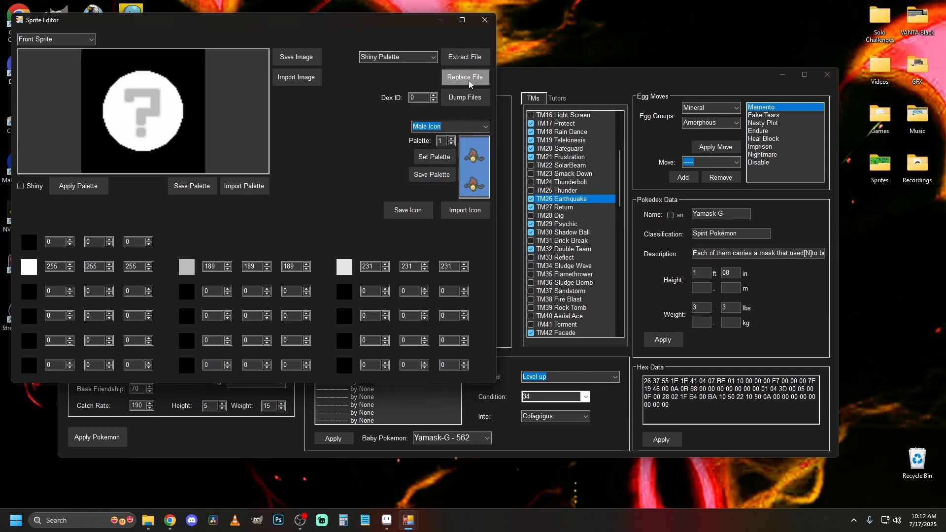
pyautogui.click(464, 76)
pyautogui.doubleClick(552, 420)
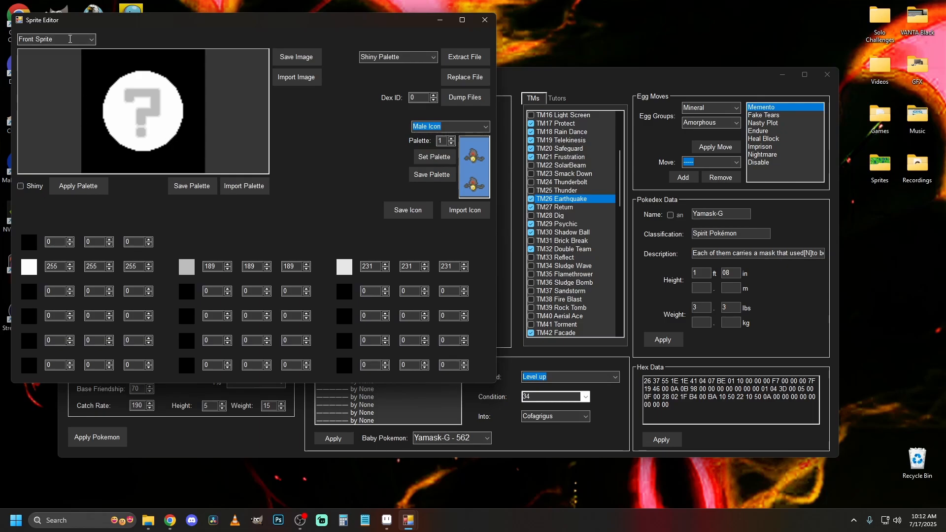
# Examine the previews of the front and back sprites and rigs to check the loaded static graphics.
pyautogui.scroll(-3, 68, 39)
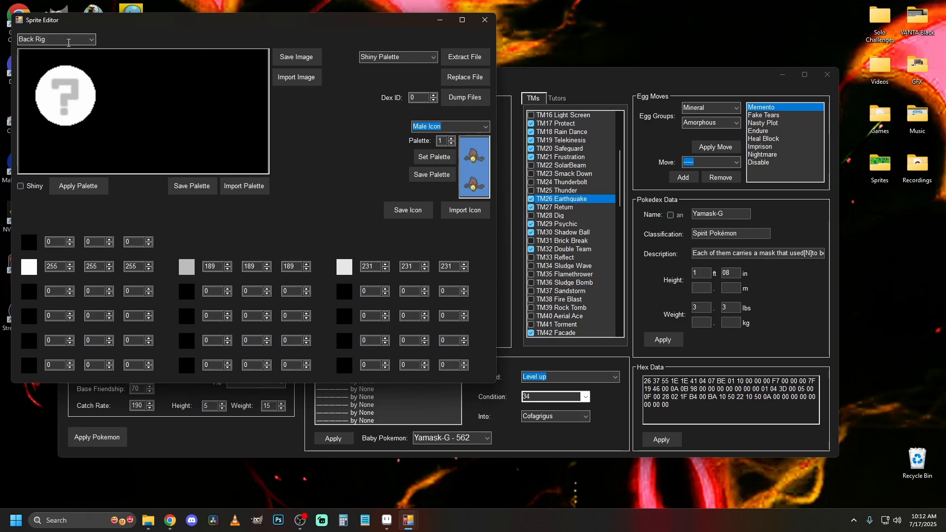
pyautogui.scroll(1, 68, 39)
pyautogui.scroll(1, 69, 39)
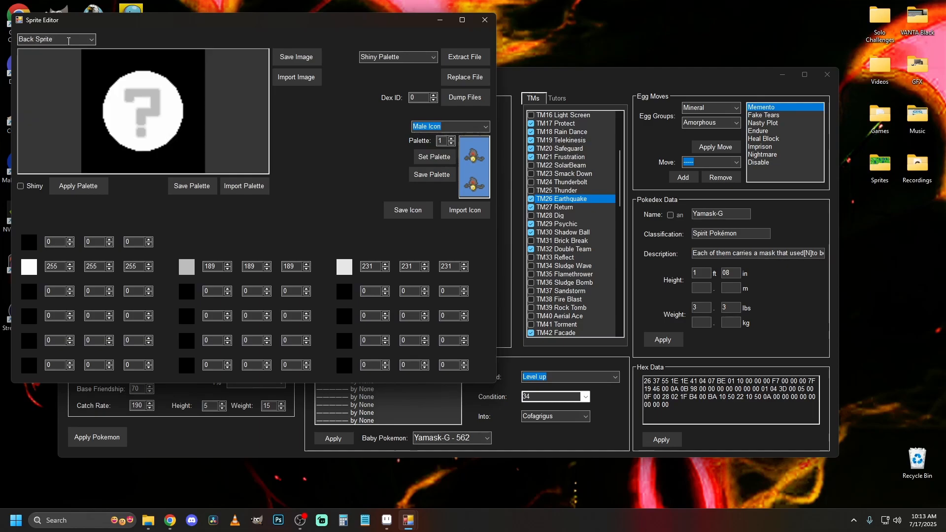
pyautogui.scroll(-1, 69, 39)
pyautogui.scroll(1, 68, 40)
pyautogui.scroll(-2, 68, 39)
pyautogui.scroll(2, 69, 40)
pyautogui.scroll(1, 69, 39)
pyautogui.scroll(-2, 69, 42)
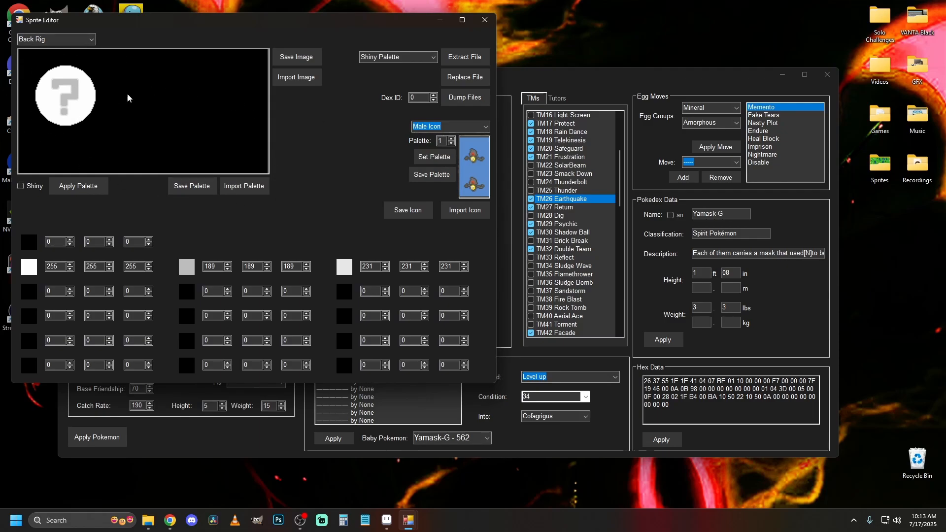
pyautogui.scroll(3, 57, 38)
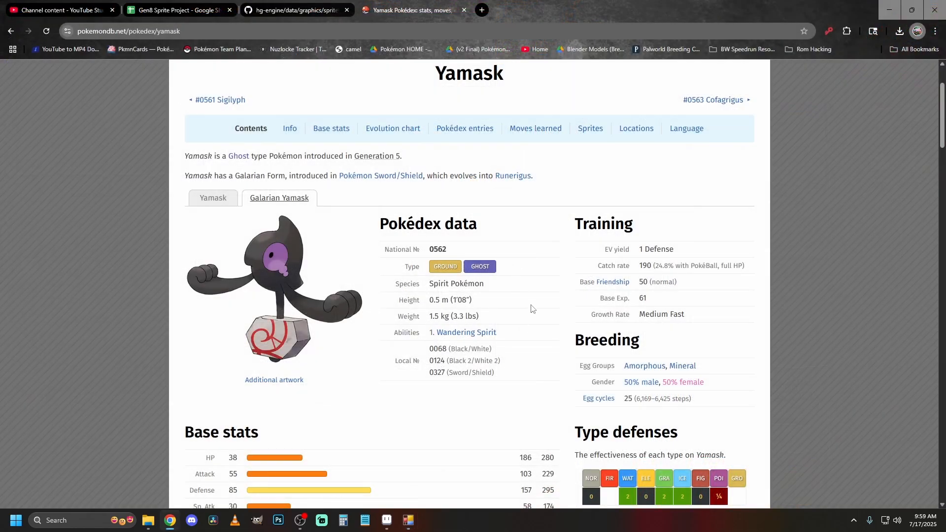
# In Chrome, find Yamask under Galarian Forms in the Gen8 Sprite Project spreadsheet and open its front sprite link.
pyautogui.click(184, 11)
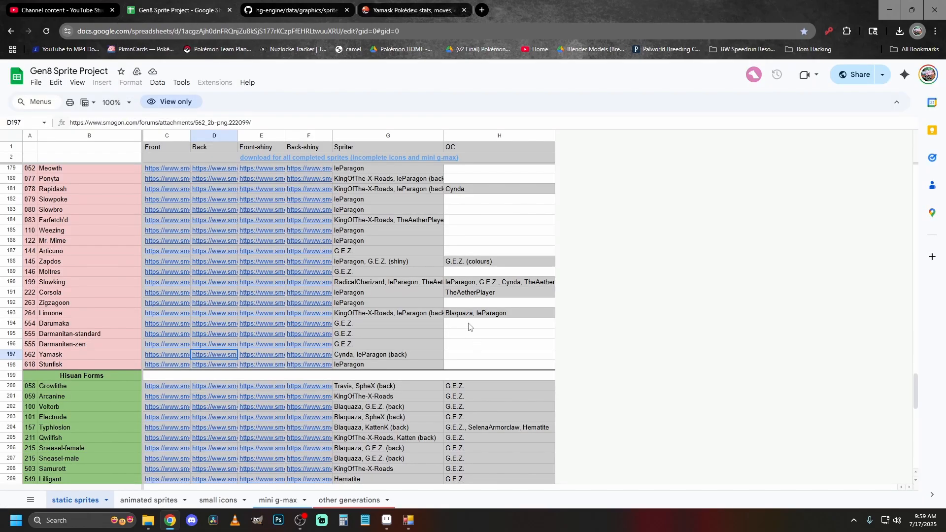
pyautogui.scroll(15, 167, 403)
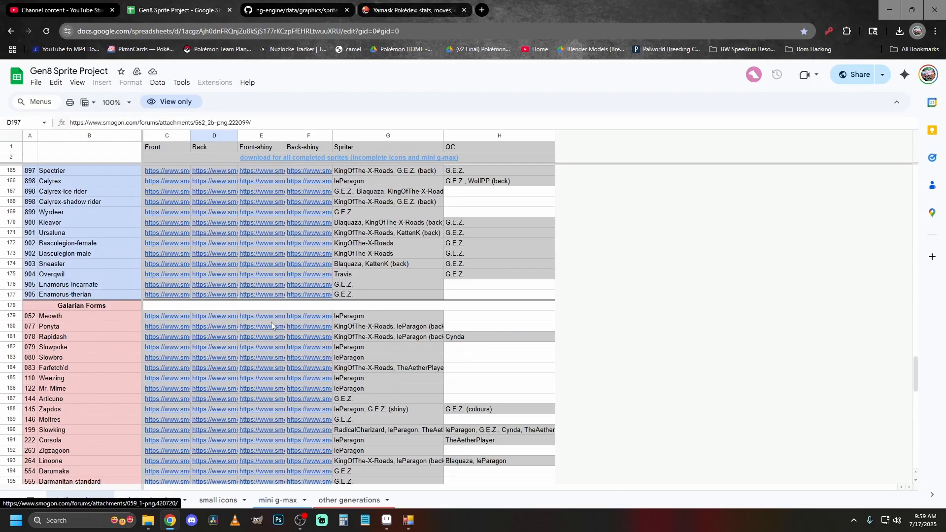
pyautogui.scroll(20, 333, 367)
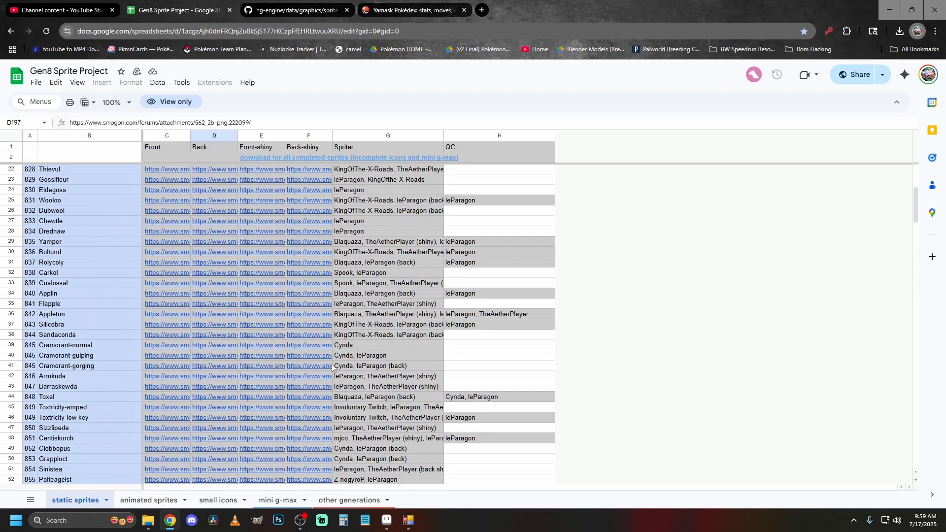
pyautogui.scroll(-1, 216, 358)
pyautogui.scroll(-20, 217, 354)
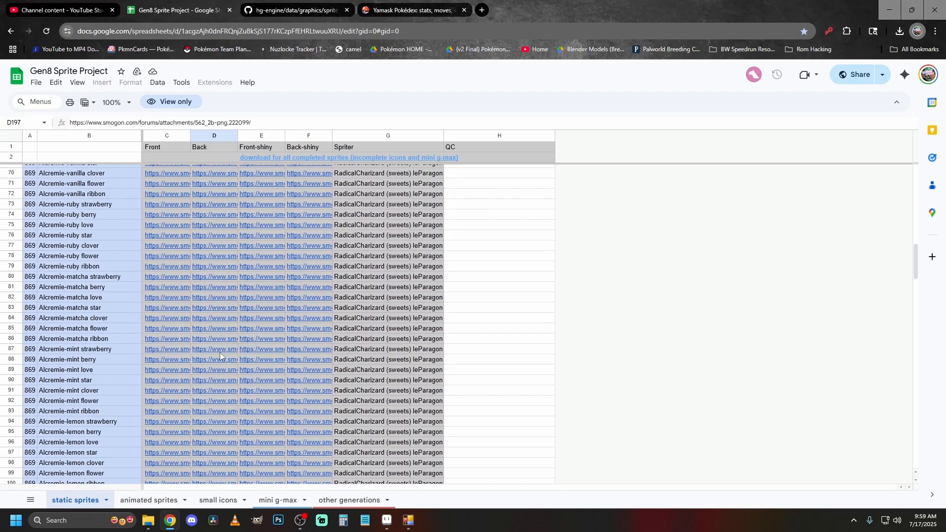
pyautogui.scroll(-9, 221, 350)
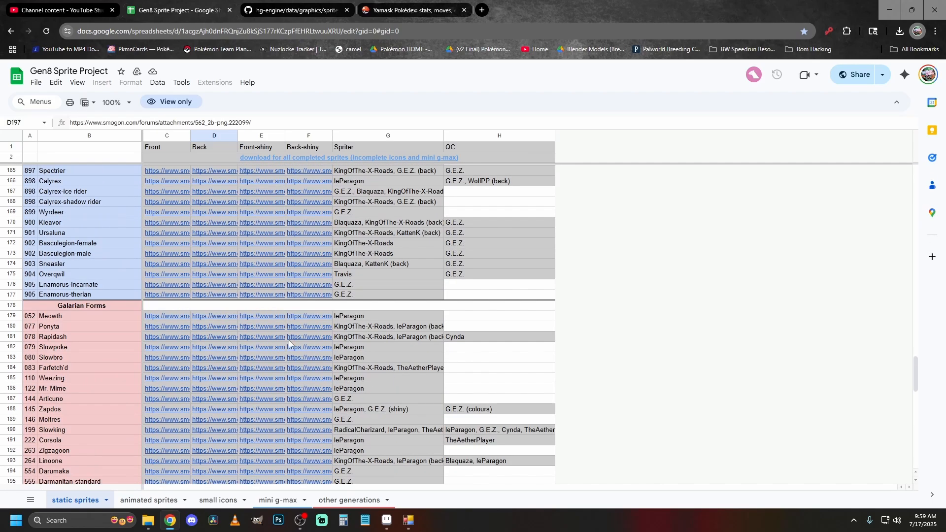
pyautogui.moveTo(176, 406)
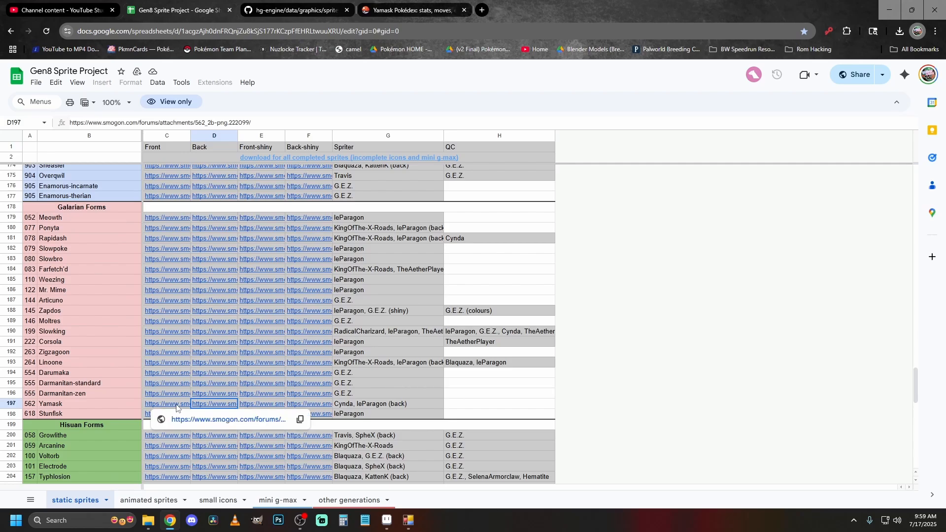
pyautogui.click(177, 404)
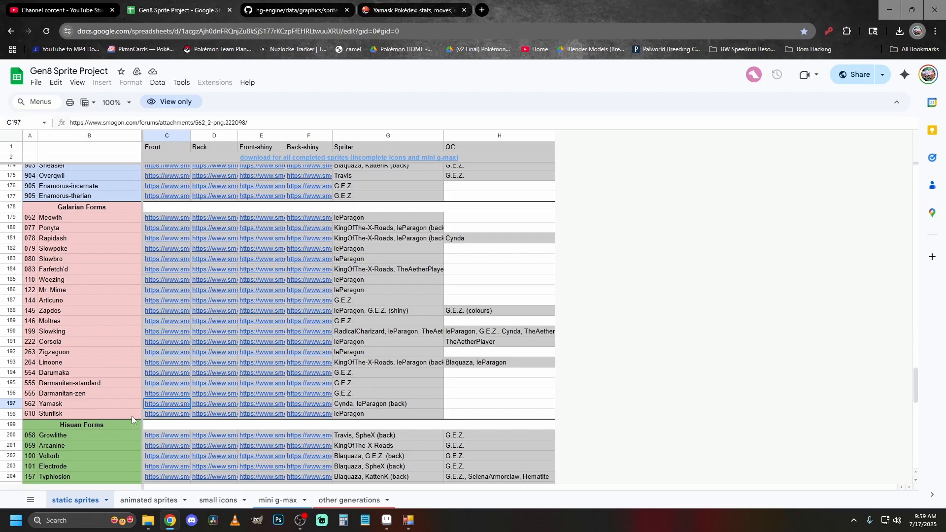
pyautogui.click(199, 419)
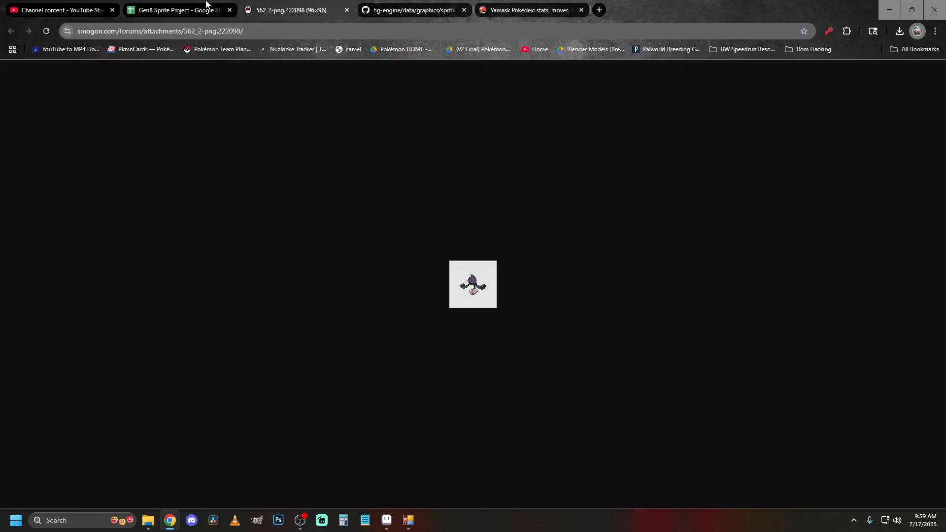
# Return to the Gen8 Sprite Project spreadsheet and open the back sprite link for Galarian Yamask.
pyautogui.click(206, 2)
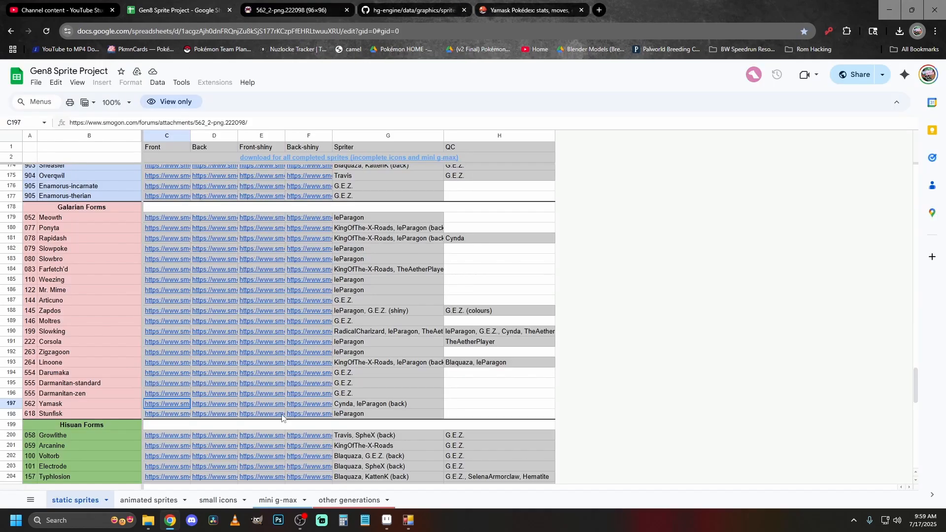
pyautogui.click(220, 405)
pyautogui.click(240, 419)
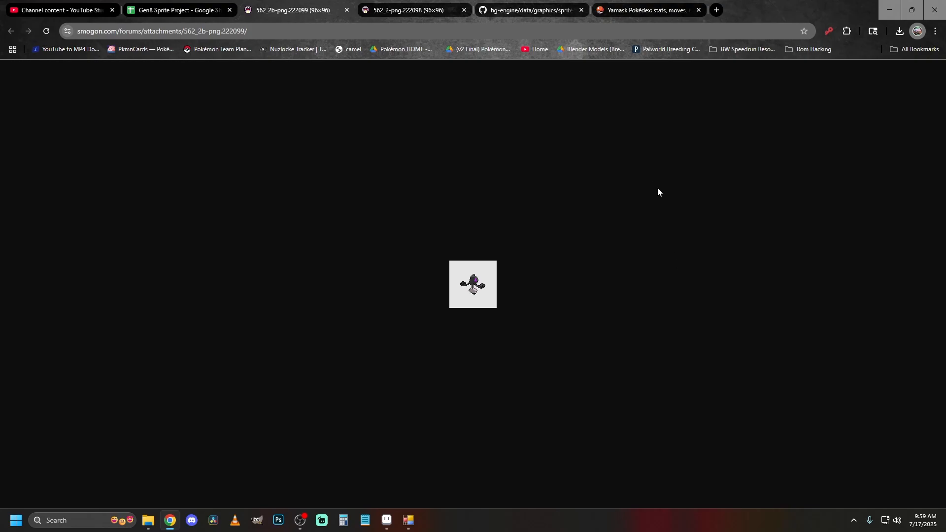
# In the hg-engine GitHub repository, open the yamask_galarian sprite folder, view its icon.png and go back to the folder.
pyautogui.click(543, 4)
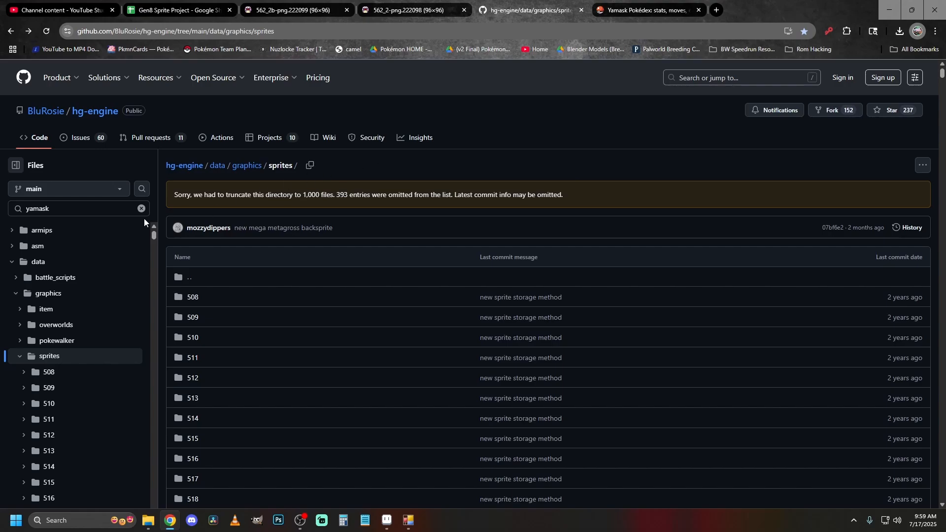
pyautogui.click(101, 211)
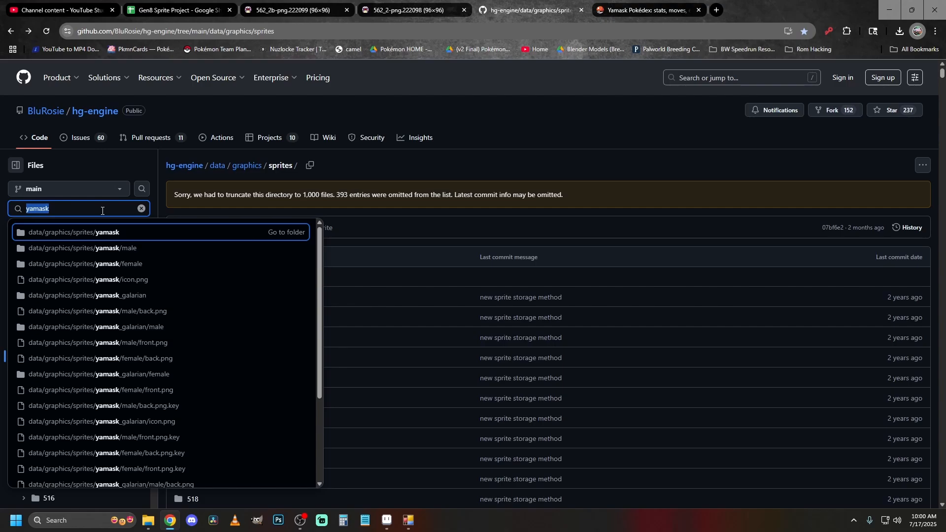
pyautogui.click(164, 295)
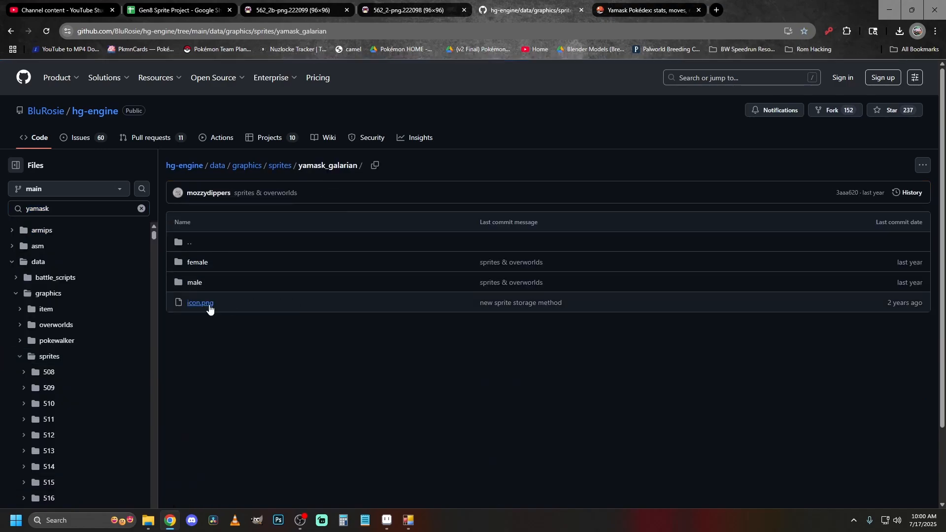
pyautogui.click(208, 304)
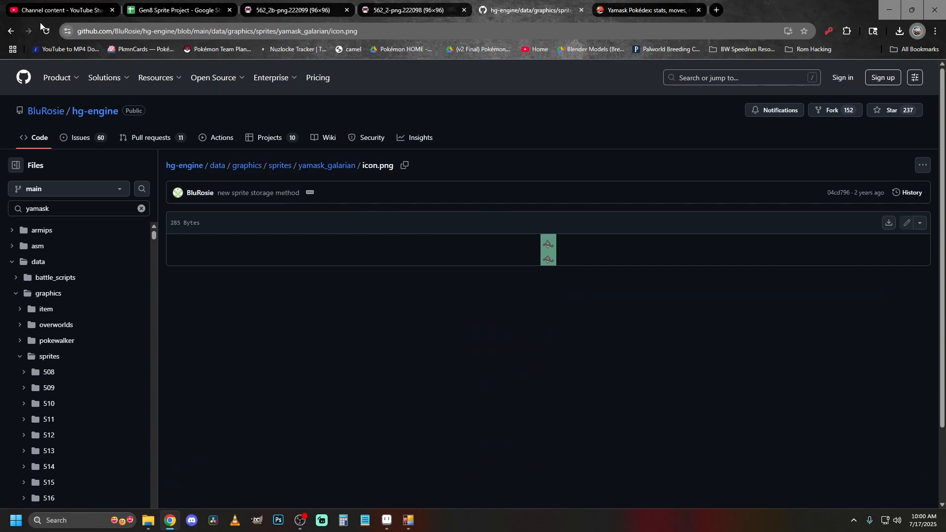
pyautogui.click(9, 32)
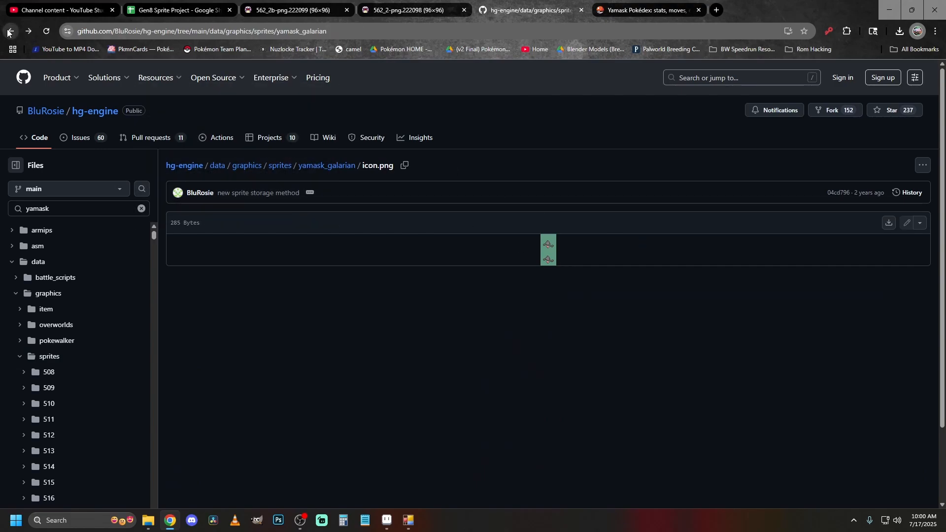
# Look through the male subfolder of yamask_galarian for sprite files, return to the parent folder, and check the local Yamask-G folder.
pyautogui.click(193, 282)
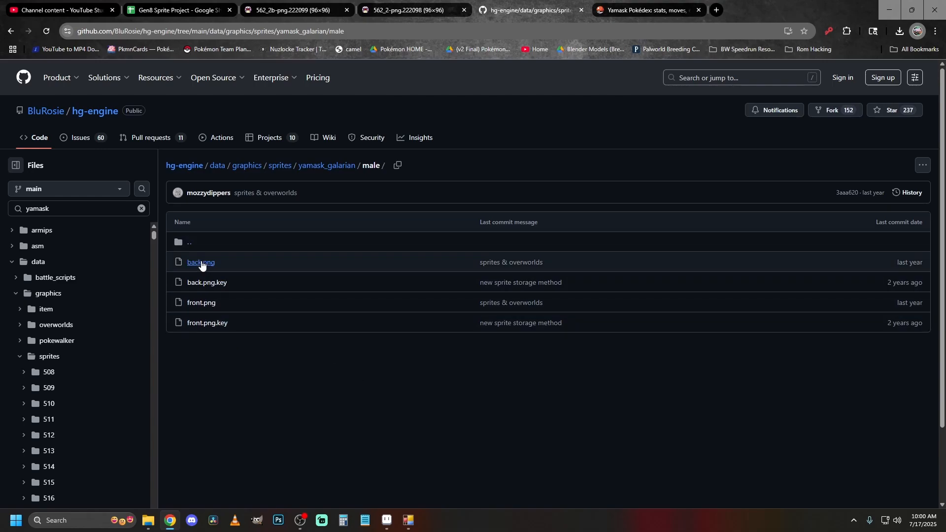
pyautogui.click(12, 36)
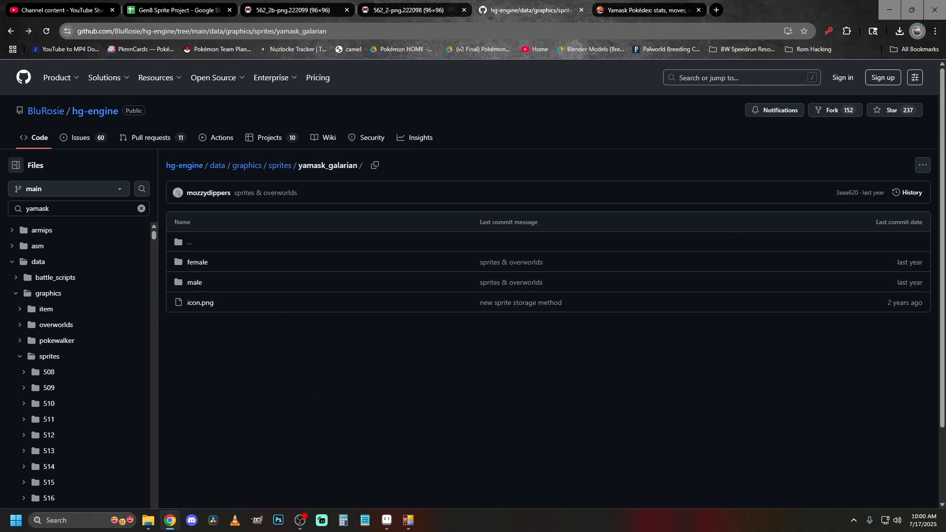
pyautogui.moveTo(945, 69); pyautogui.dragTo(651, 63)
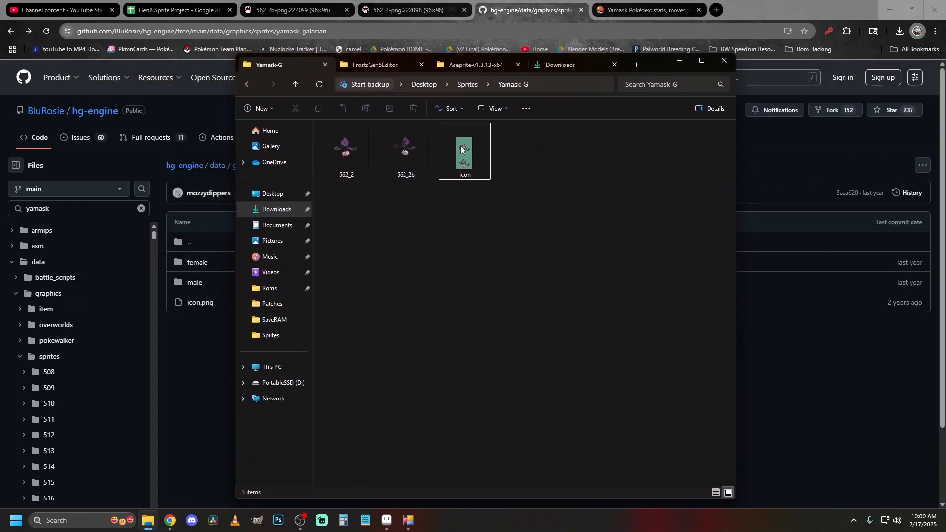
pyautogui.click(679, 60)
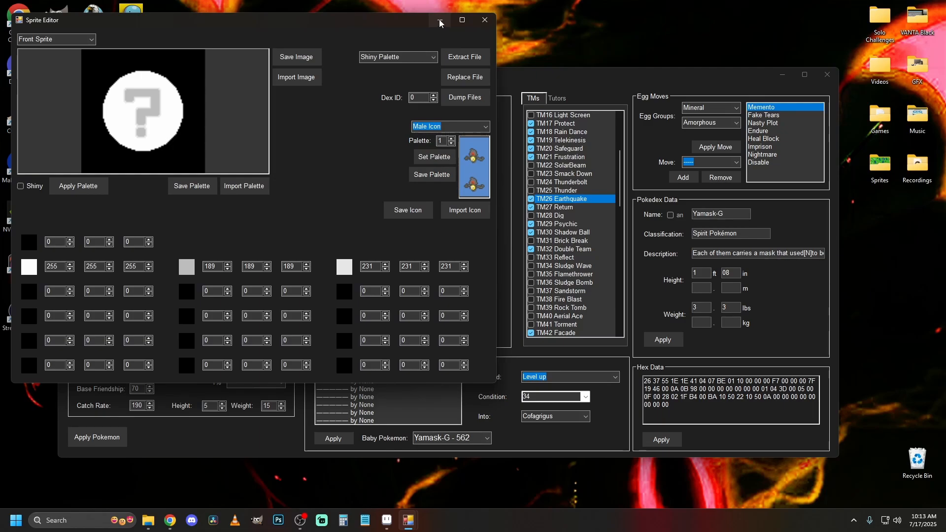
# Clear the editor windows away, switch to Aseprite, and load icon.png from the Yamask-G folder.
pyautogui.click(440, 21)
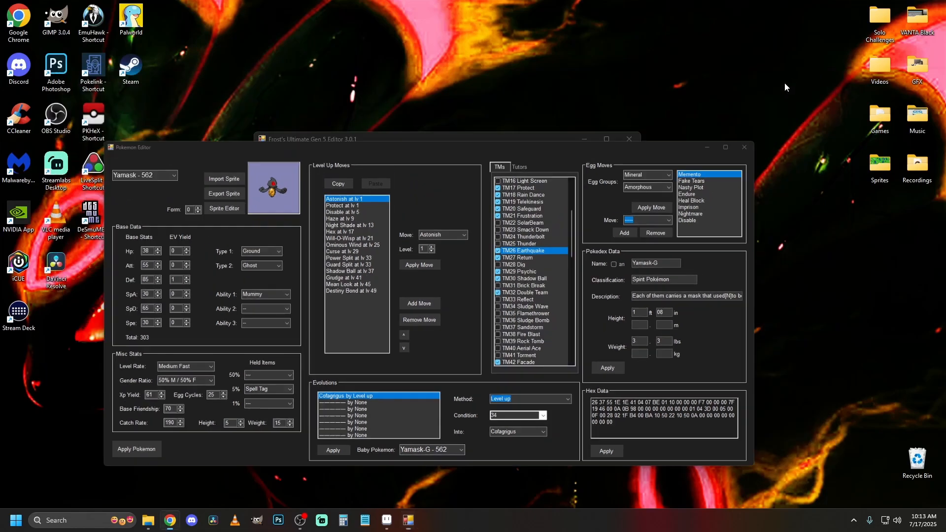
pyautogui.click(707, 148)
pyautogui.click(584, 140)
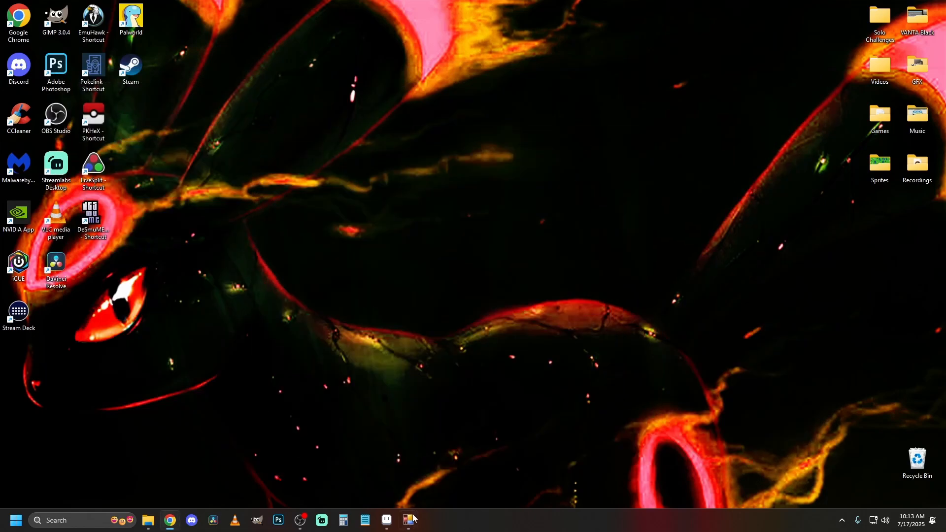
pyautogui.click(389, 528)
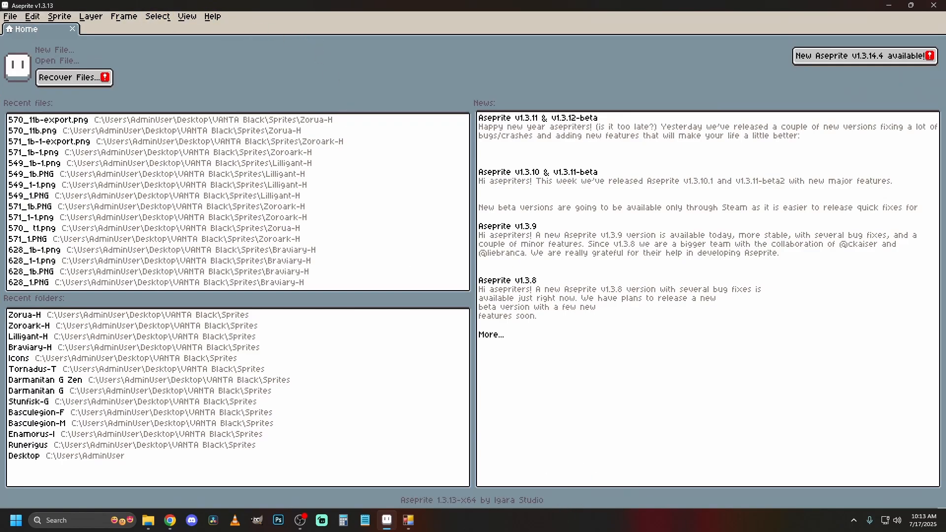
pyautogui.hotkey('alt', 'Tab')
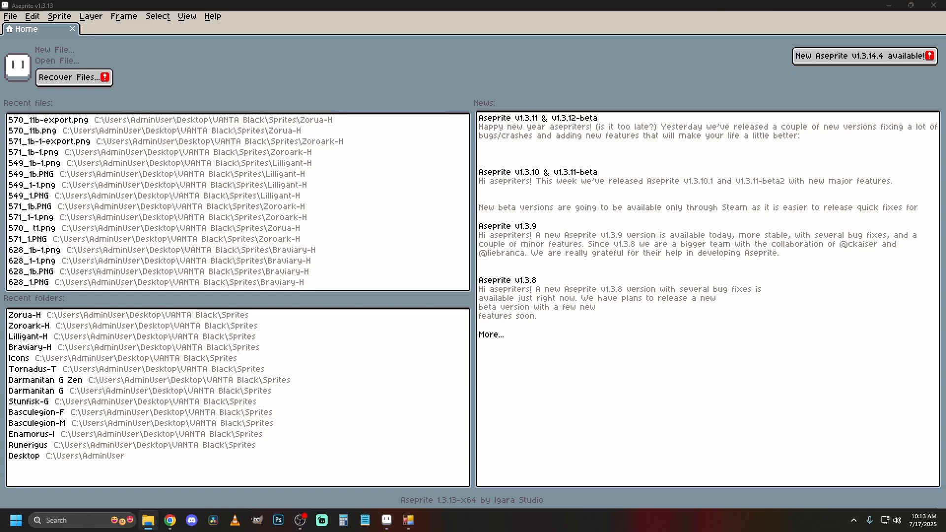
pyautogui.moveTo(622, 259); pyautogui.dragTo(619, 260)
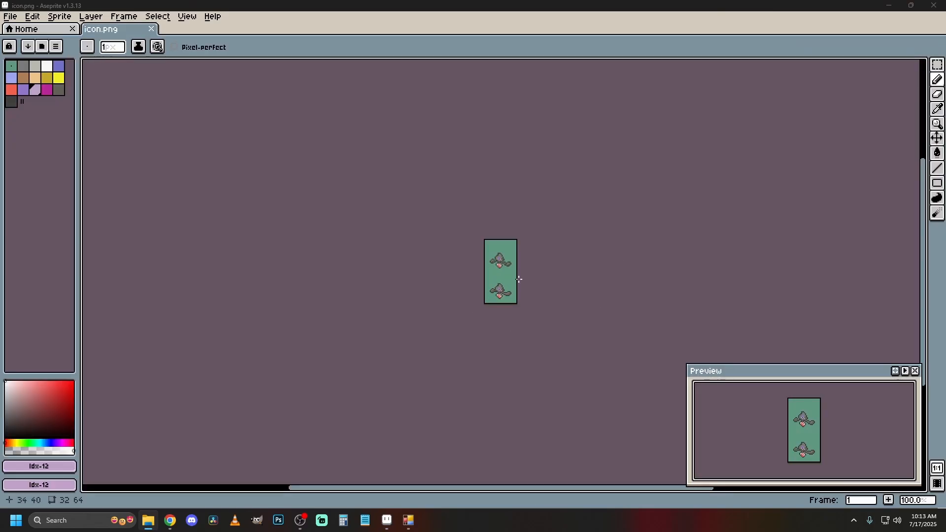
# Set the icon sprite's color mode to Indexed.
pyautogui.scroll(-3, 515, 277)
pyautogui.scroll(1, 361, 217)
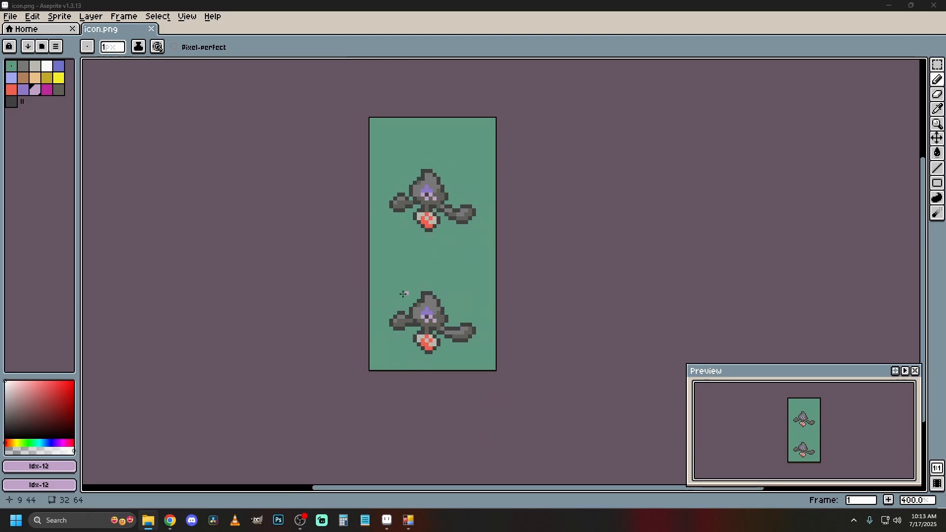
pyautogui.click(60, 17)
pyautogui.moveTo(69, 41)
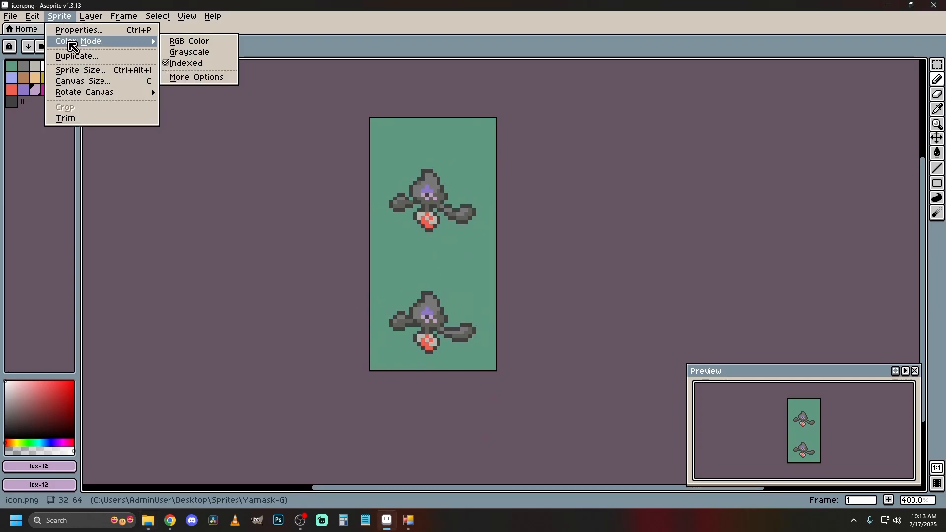
pyautogui.click(199, 67)
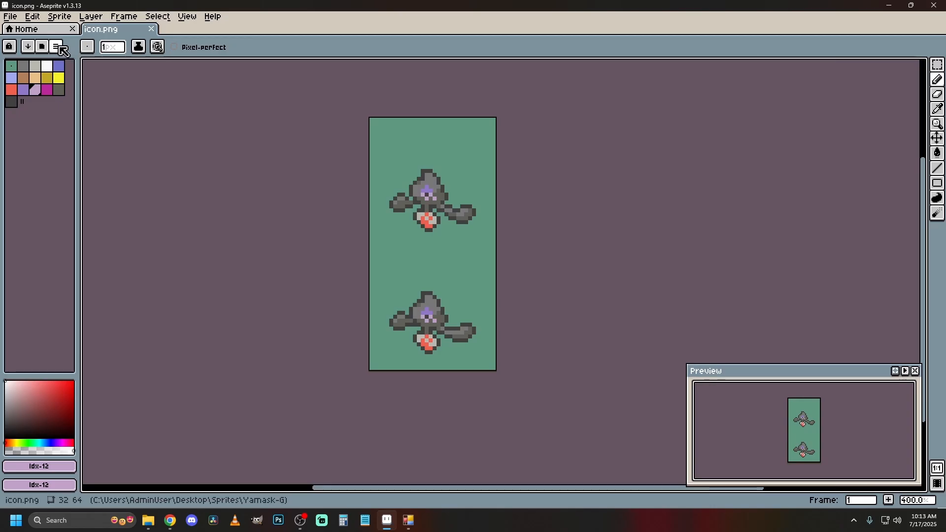
# Load the IconPalette1 file from the Desktop > Sprites > Yamask-G folder as the icon's palette.
pyautogui.click(59, 47)
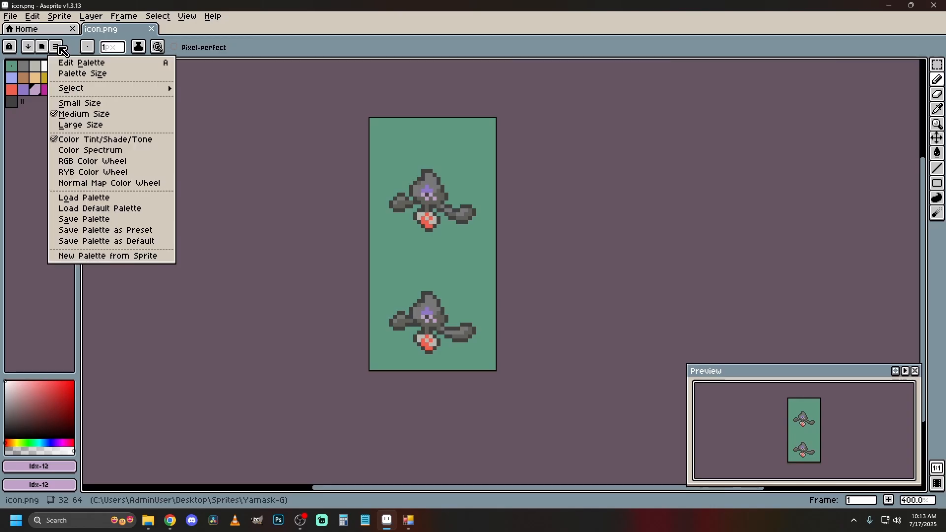
pyautogui.click(111, 198)
pyautogui.click(180, 40)
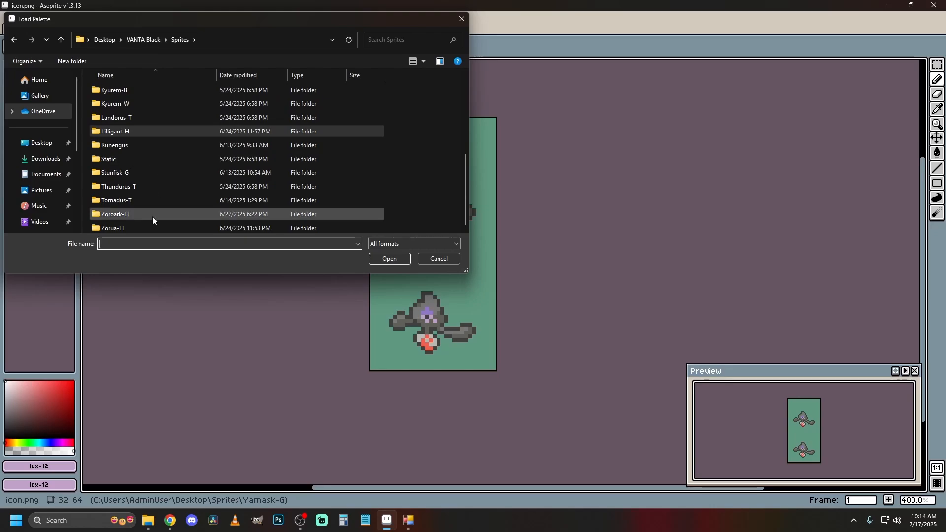
pyautogui.scroll(2, 135, 142)
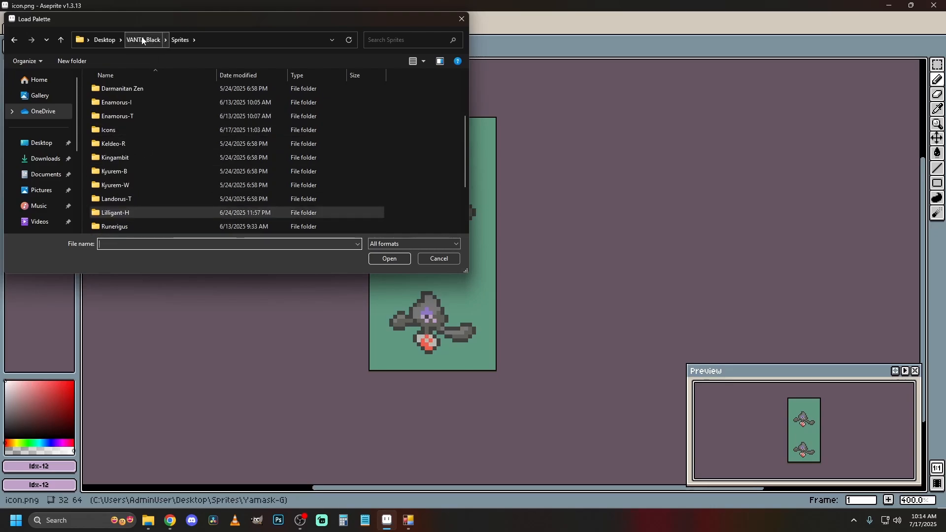
pyautogui.click(104, 40)
pyautogui.doubleClick(385, 105)
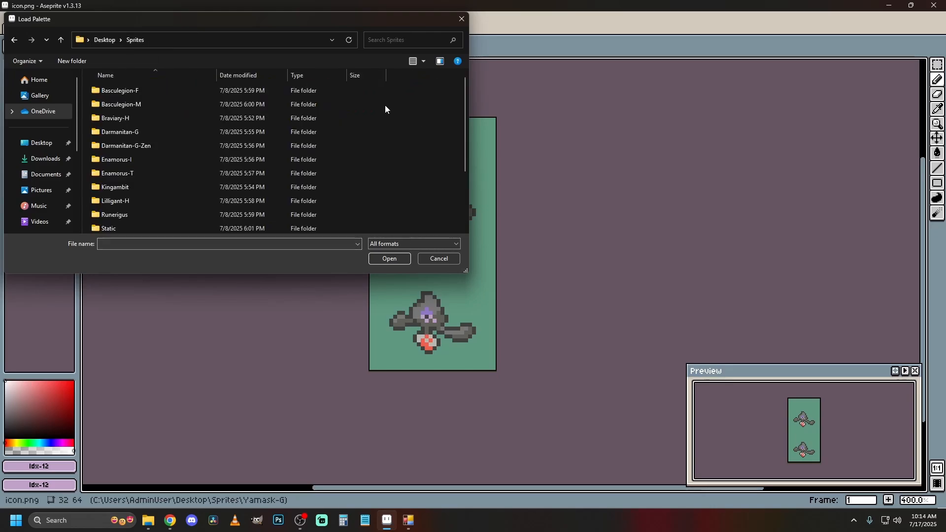
pyautogui.doubleClick(141, 170)
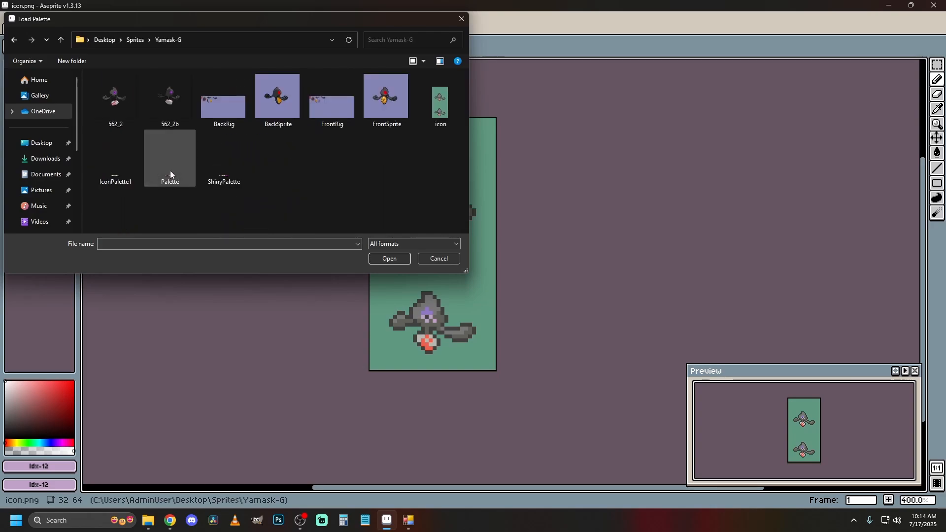
pyautogui.doubleClick(122, 153)
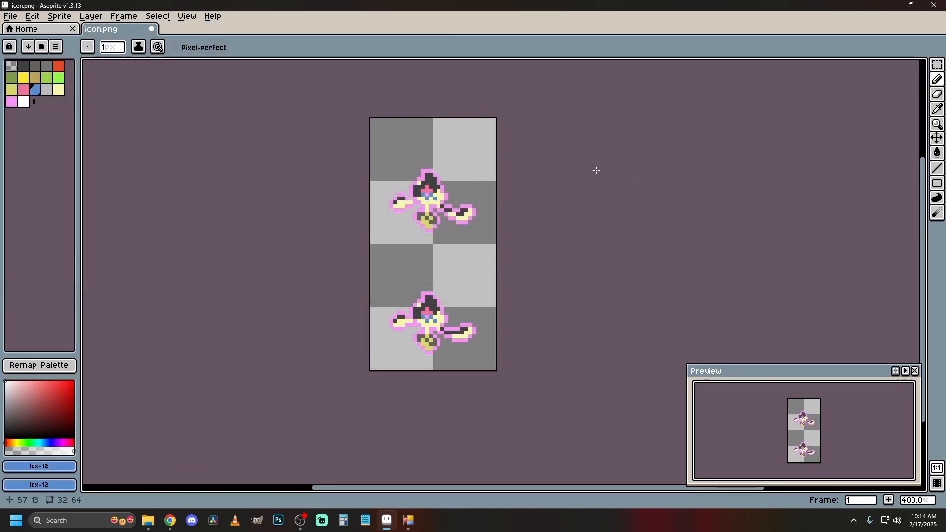
# Fill the icon's transparent background with the blue palette color, index 12 (#5a8cce).
pyautogui.click(38, 92)
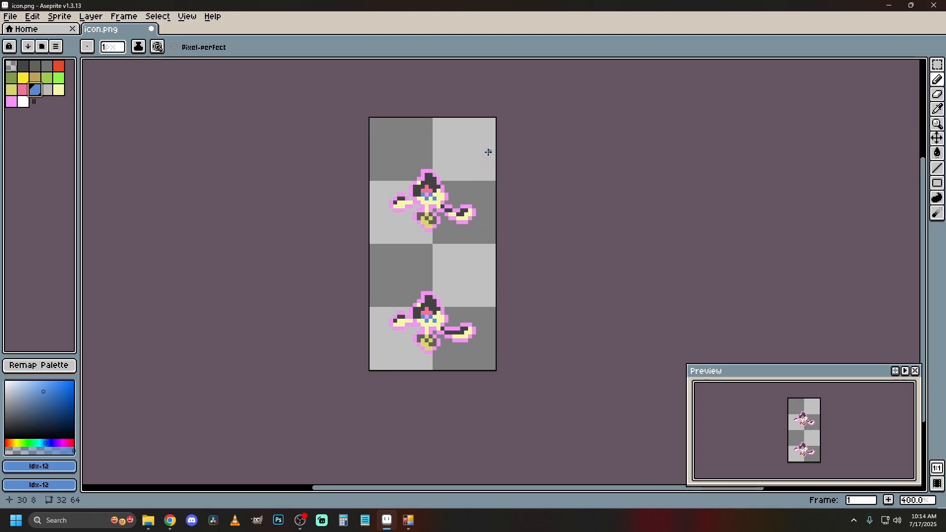
pyautogui.click(474, 142)
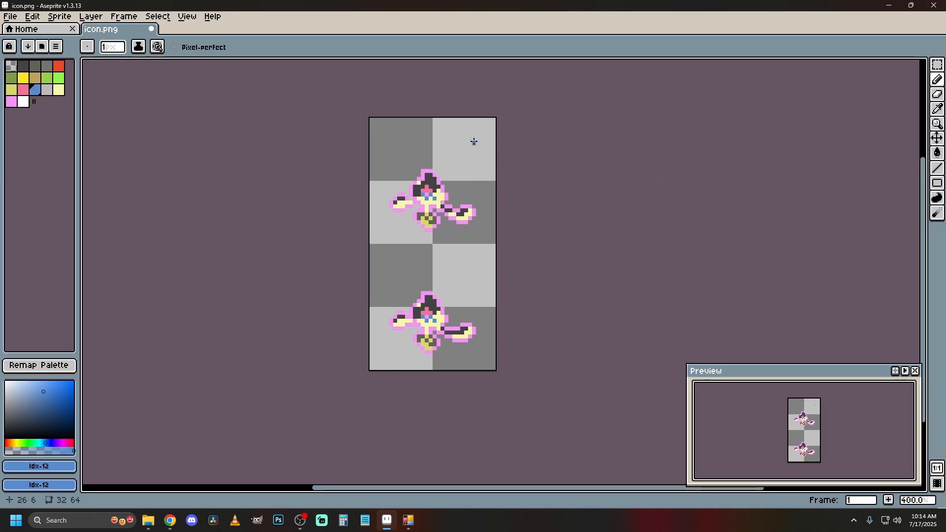
pyautogui.click(937, 153)
pyautogui.click(481, 157)
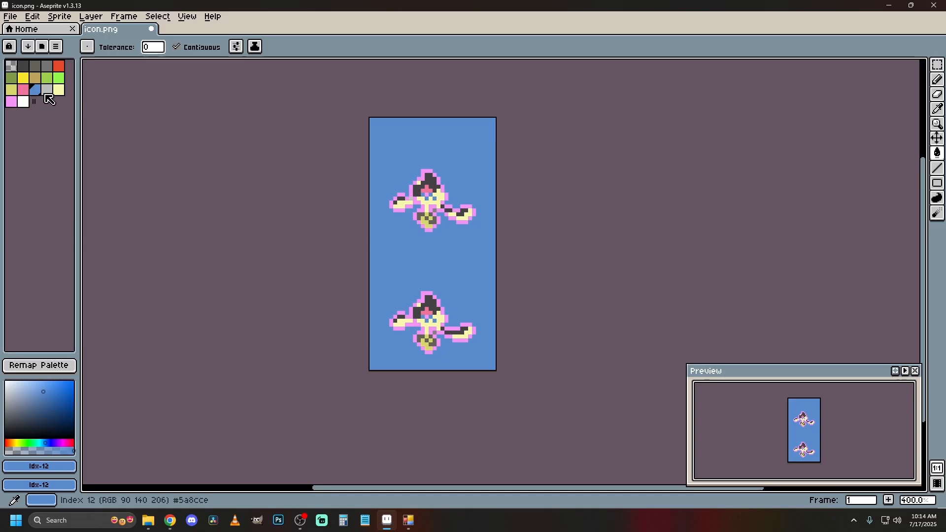
# Check the existing male icon in the Sprite Editor as a color reference and return to icon.png in Aseprite.
pyautogui.click(408, 521)
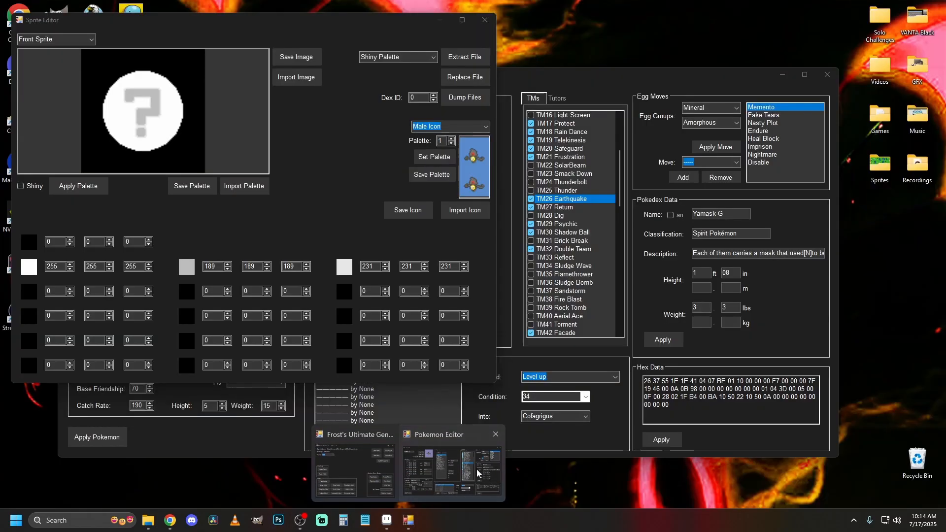
pyautogui.click(476, 468)
pyautogui.click(839, 5)
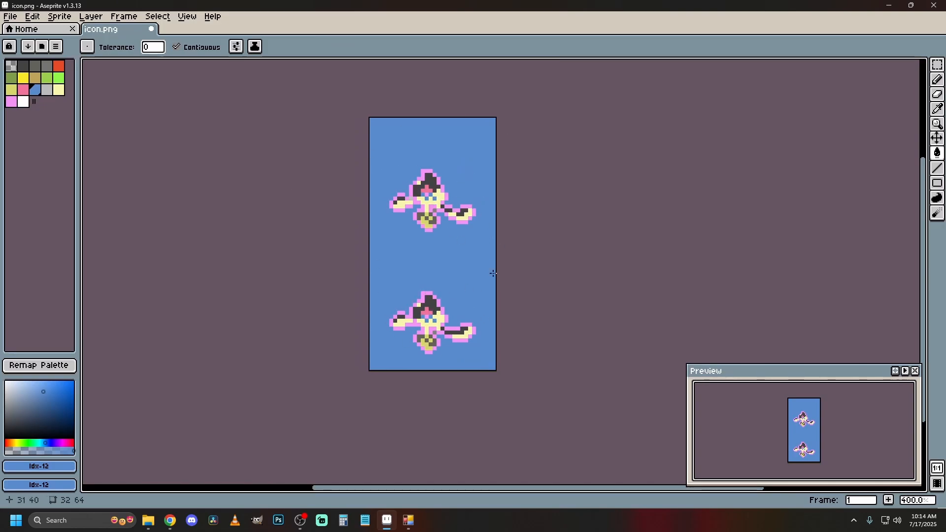
# Fill the dark head and arm areas of both icon frames with the grey palette color, index 2.
pyautogui.scroll(2, 415, 271)
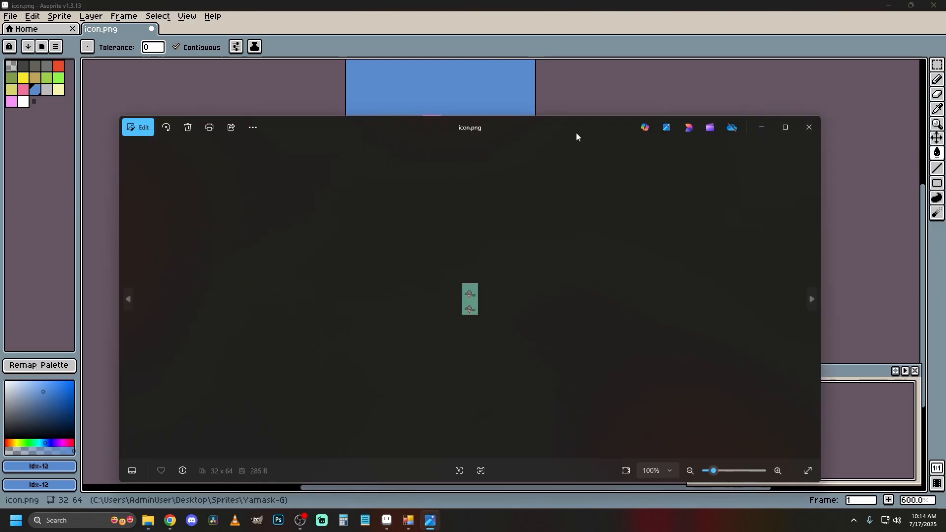
pyautogui.moveTo(577, 137); pyautogui.dragTo(945, 99)
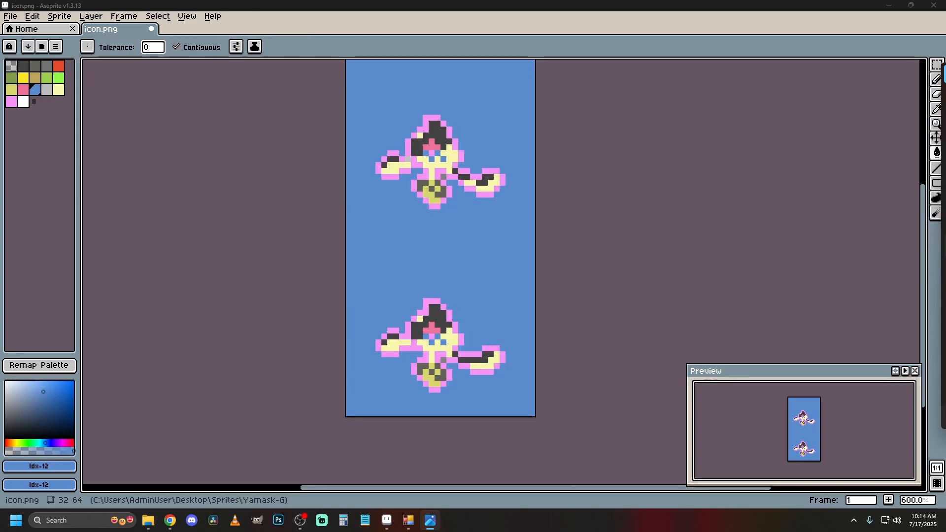
pyautogui.click(35, 71)
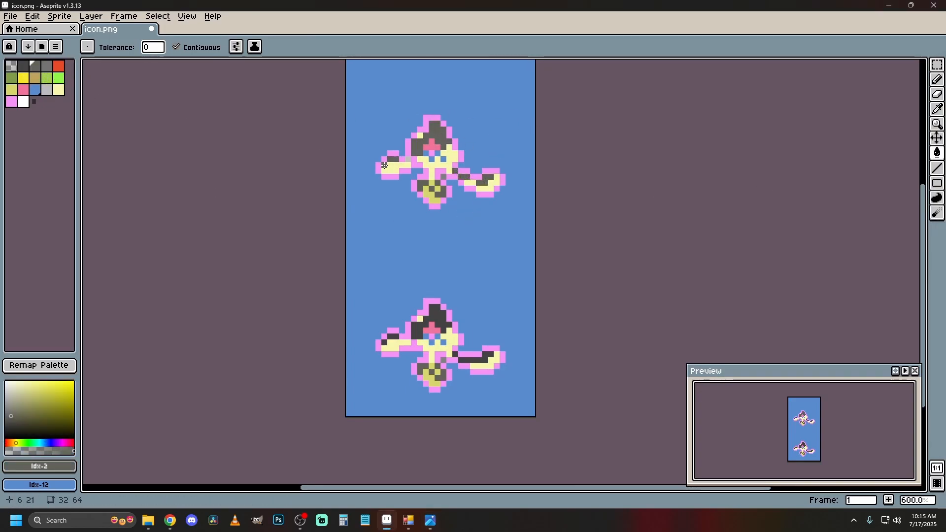
# Fill the yellow-green parts of the slab below the body in both icon frames with red, palette index 4.
pyautogui.click(59, 65)
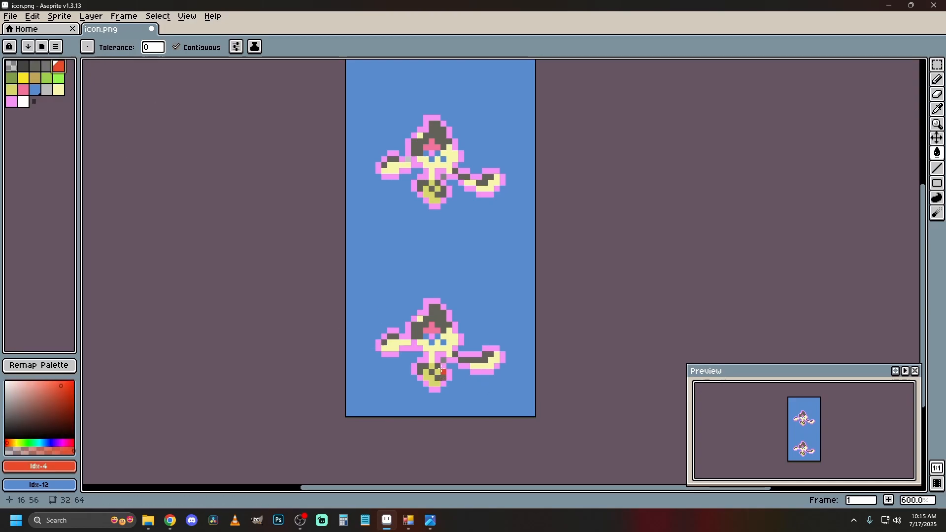
pyautogui.click(427, 377)
pyautogui.click(438, 189)
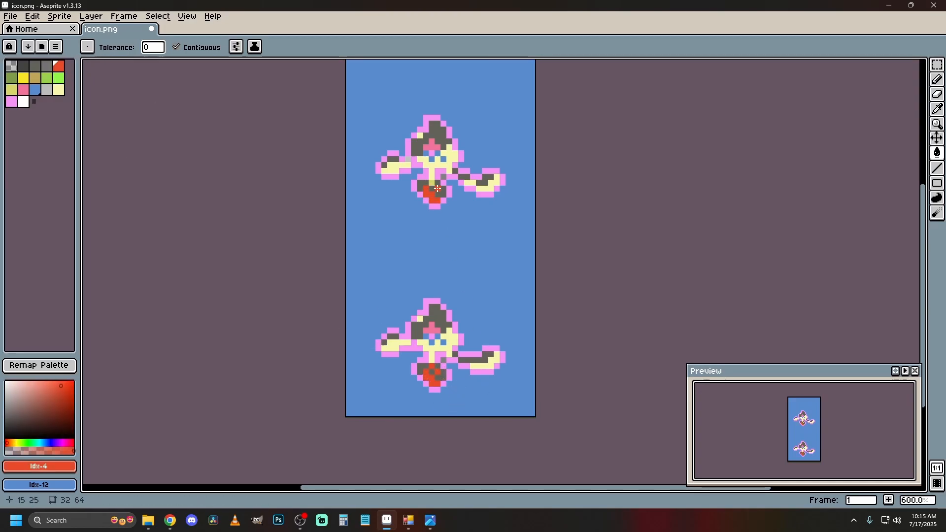
# Fill the lower frame's grey slab patches with light grey index 13, and the gap beside each frame's slab with blue index 12.
pyautogui.click(35, 77)
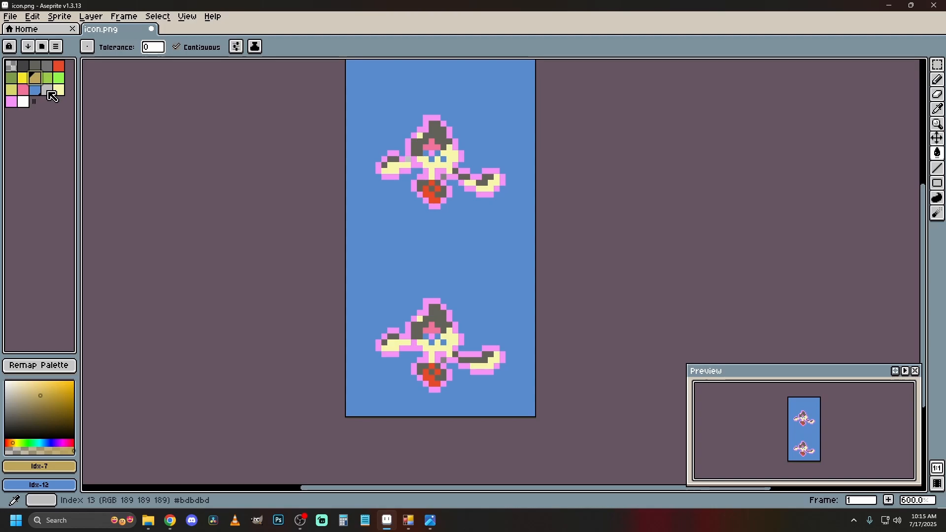
pyautogui.click(48, 91)
pyautogui.click(422, 367)
pyautogui.click(432, 374)
pyautogui.click(442, 377)
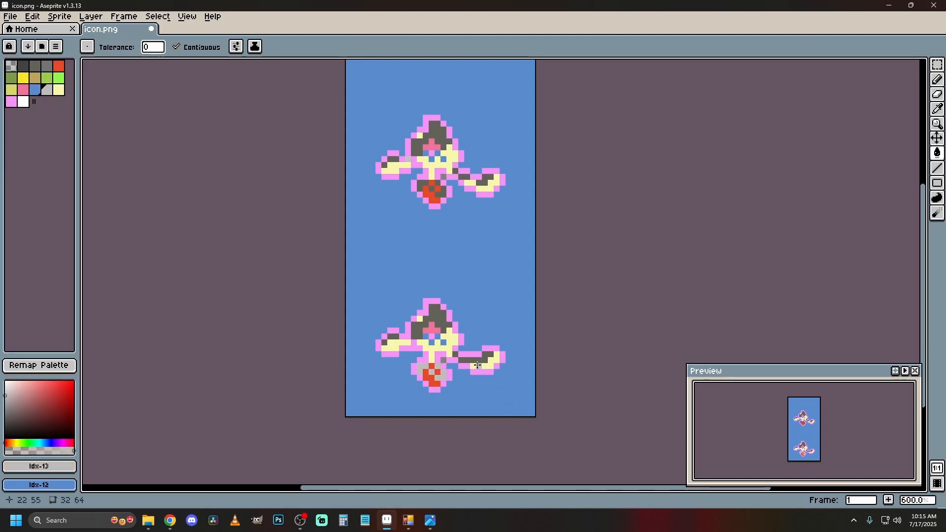
pyautogui.click(36, 90)
pyautogui.click(444, 361)
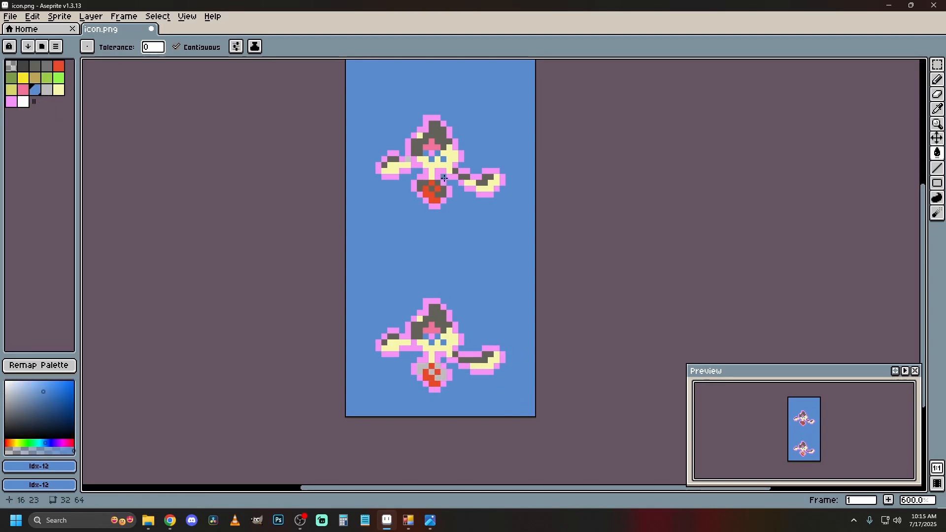
# Fill the upper icon frame's pink outline around the head, arms and slab with dark grey, palette index 1.
pyautogui.click(25, 68)
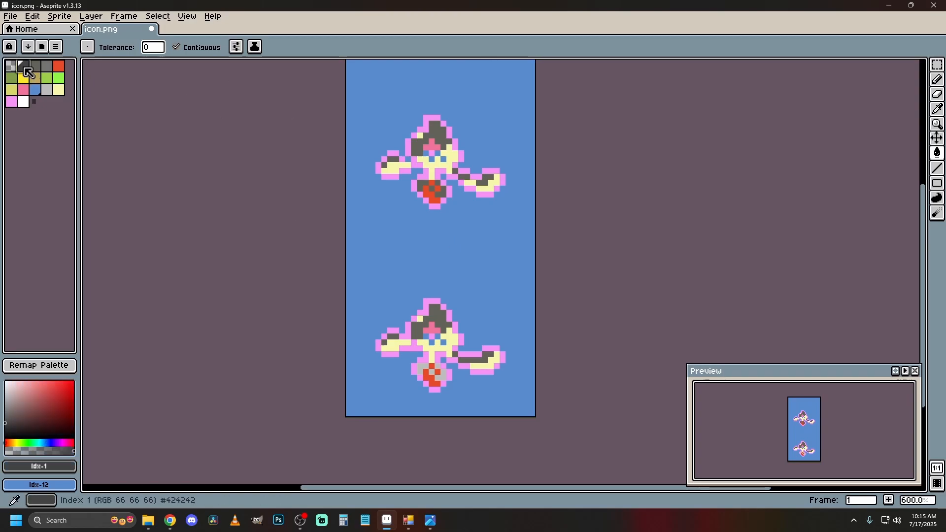
pyautogui.click(432, 117)
pyautogui.click(457, 142)
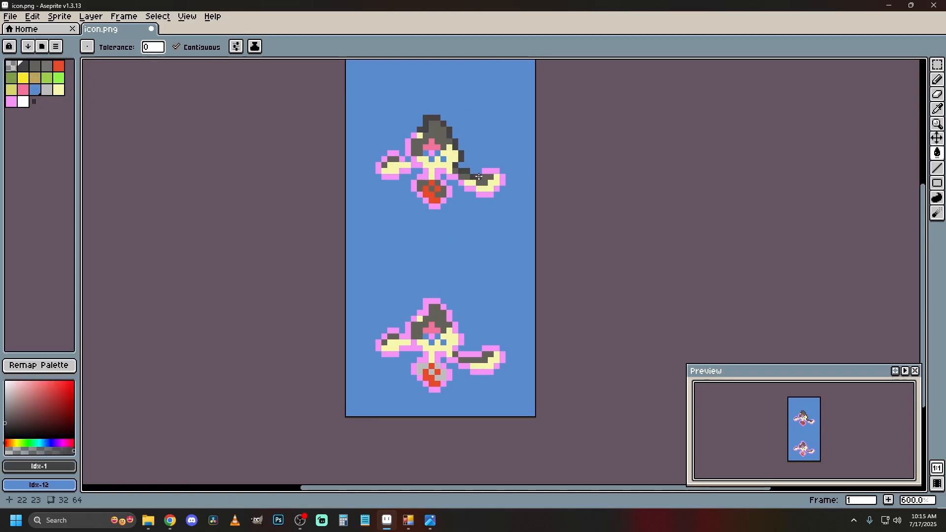
pyautogui.click(490, 171)
pyautogui.click(503, 177)
pyautogui.click(497, 189)
pyautogui.click(485, 195)
pyautogui.click(472, 189)
pyautogui.click(461, 183)
pyautogui.click(453, 177)
pyautogui.click(449, 189)
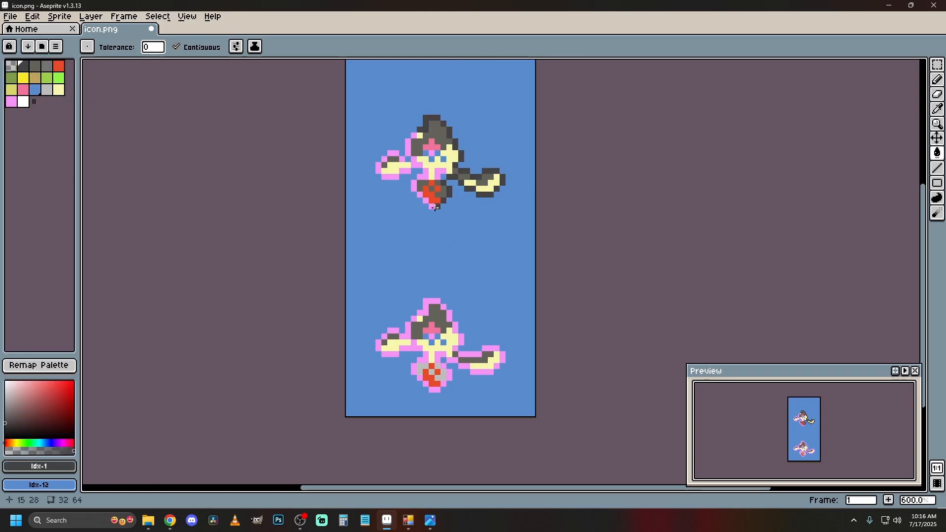
pyautogui.click(426, 176)
pyautogui.click(437, 174)
pyautogui.click(414, 163)
pyautogui.click(408, 149)
pyautogui.click(417, 133)
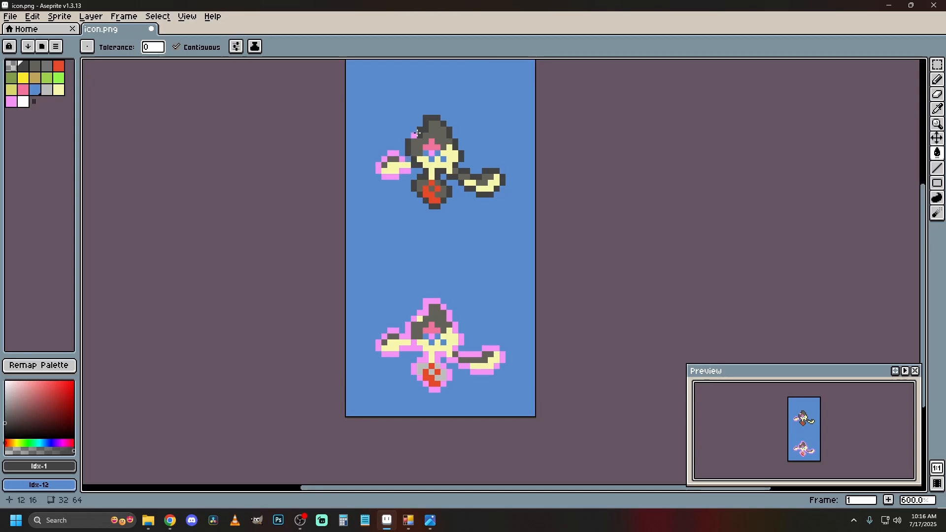
pyautogui.click(394, 153)
pyautogui.click(378, 169)
pyautogui.click(389, 176)
pyautogui.click(405, 170)
# Fill the lower icon frame's pink outline around the head, arms and slab with dark grey, palette index 1.
pyautogui.click(427, 301)
pyautogui.click(419, 311)
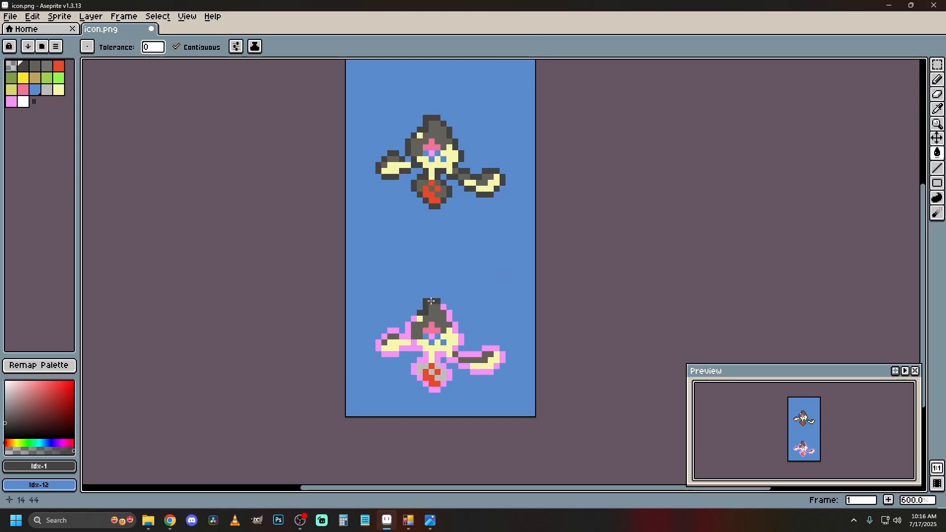
pyautogui.click(411, 320)
pyautogui.click(406, 334)
pyautogui.click(406, 334)
pyautogui.click(394, 331)
pyautogui.click(385, 336)
pyautogui.click(379, 344)
pyautogui.click(391, 354)
pyautogui.click(412, 347)
pyautogui.click(422, 358)
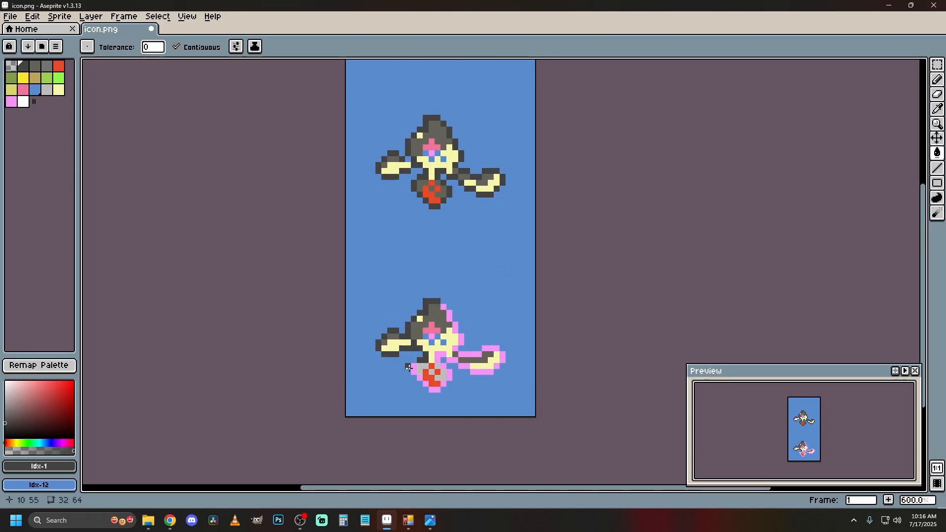
pyautogui.click(413, 368)
pyautogui.click(434, 390)
pyautogui.click(446, 381)
pyautogui.click(447, 372)
pyautogui.click(452, 361)
pyautogui.click(456, 349)
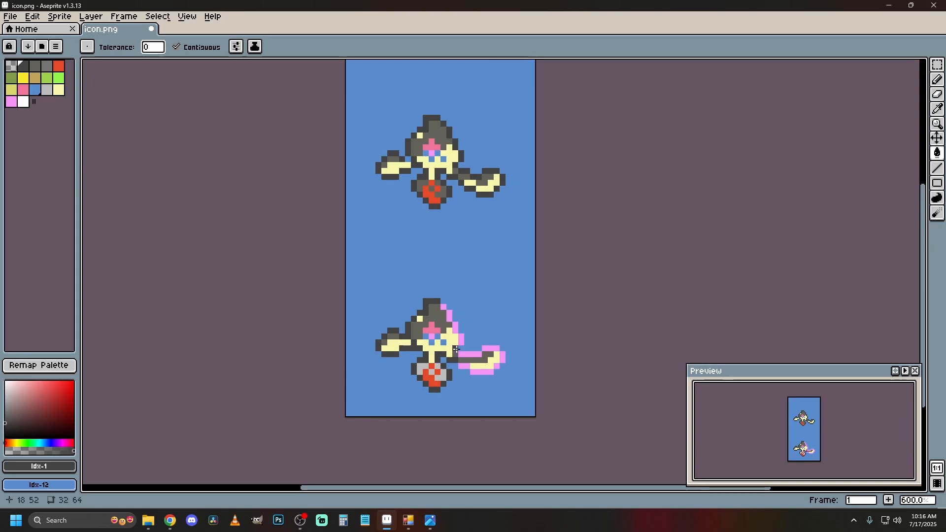
pyautogui.click(467, 353)
pyautogui.click(495, 348)
pyautogui.click(502, 355)
pyautogui.click(494, 370)
pyautogui.click(476, 372)
pyautogui.click(463, 367)
pyautogui.click(462, 342)
pyautogui.click(456, 331)
pyautogui.click(449, 315)
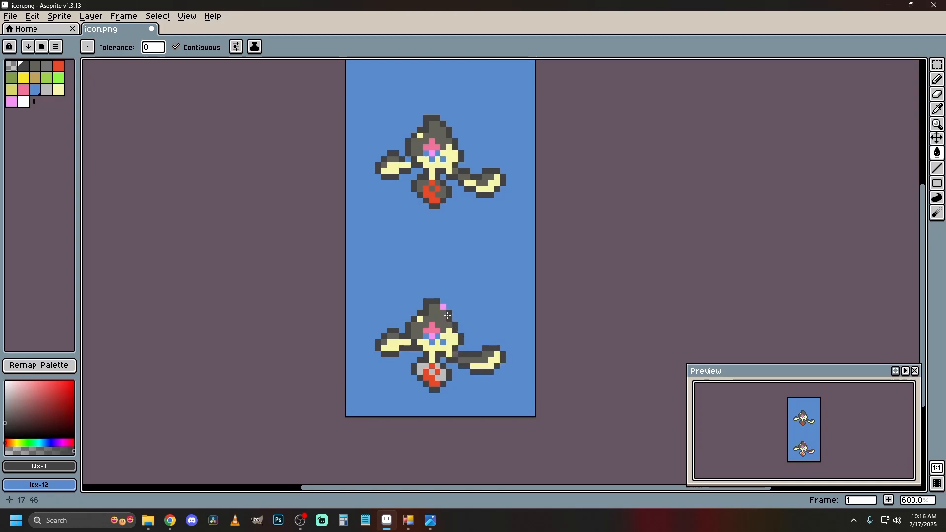
# Fill the grey patches of the upper frame's slab with light grey, palette index 13.
pyautogui.click(47, 89)
pyautogui.click(419, 183)
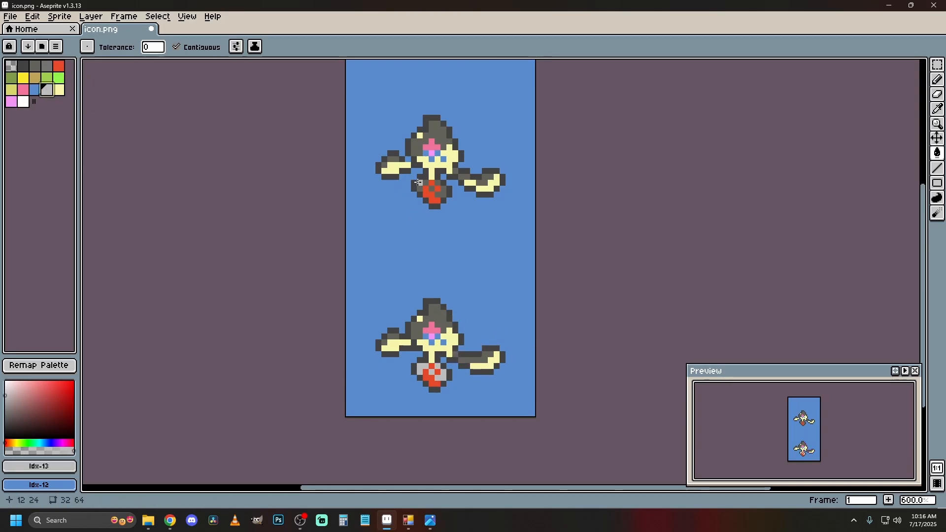
pyautogui.click(440, 191)
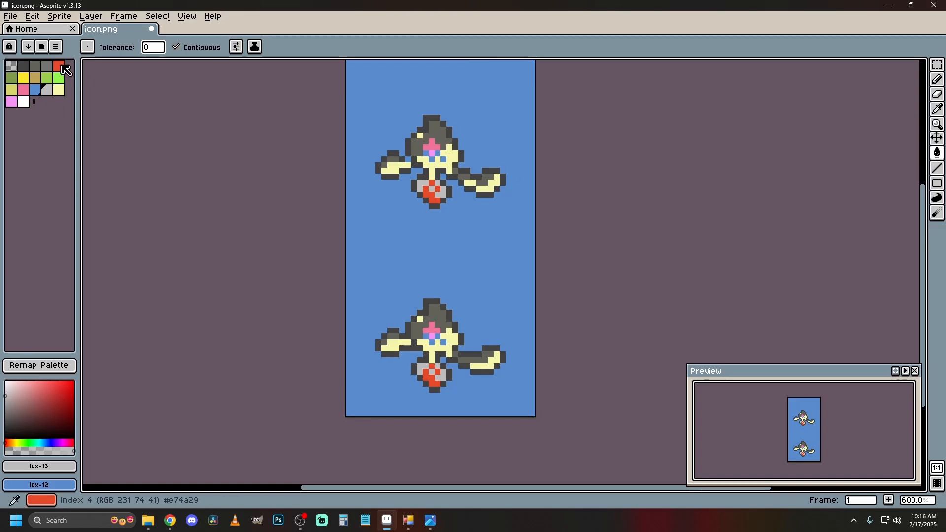
# Fill the grey head and arm areas of both icon frames with the lighter grey, palette index 3.
pyautogui.keyDown('alt'); pyautogui.click(438, 130); pyautogui.keyUp('alt')
pyautogui.click(435, 135)
pyautogui.click(392, 160)
pyautogui.click(440, 314)
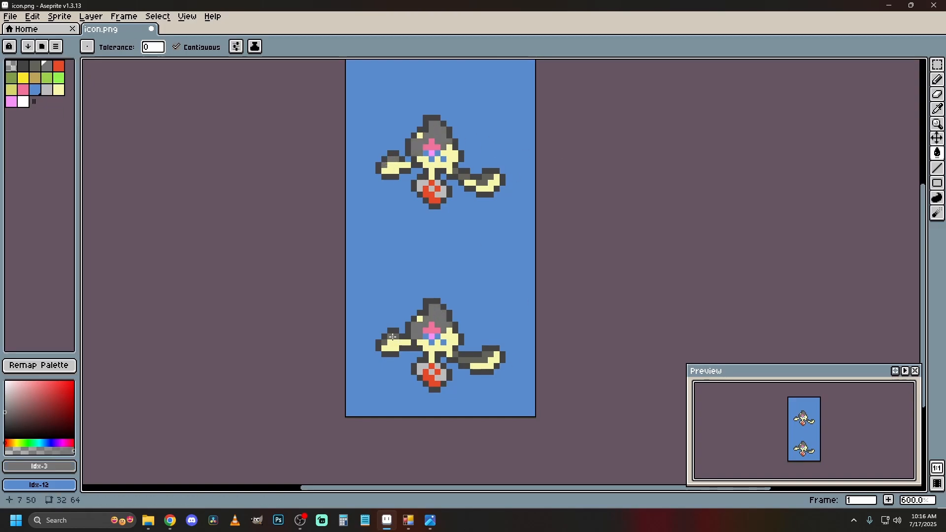
pyautogui.click(464, 178)
pyautogui.click(485, 181)
pyautogui.click(476, 361)
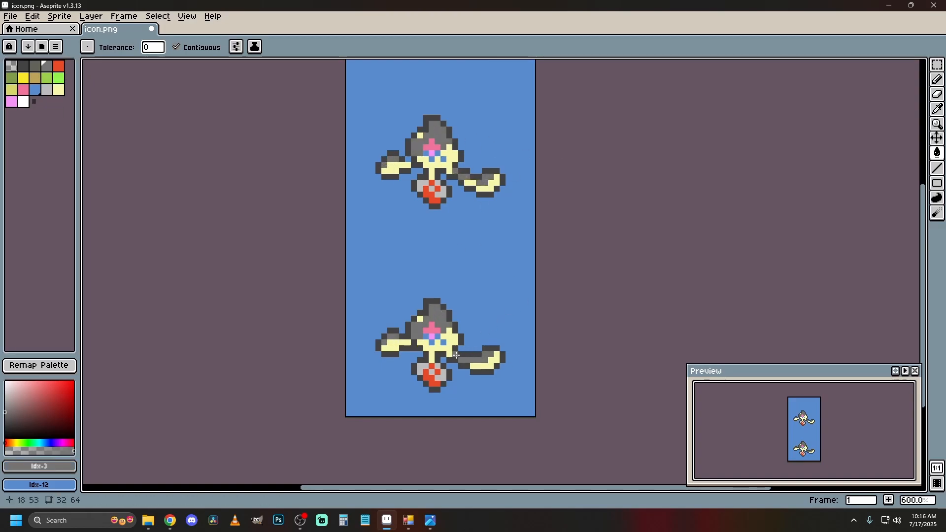
# Fill the cream areas of the head, body and arms in both icon frames with grey, palette index 2.
pyautogui.click(35, 65)
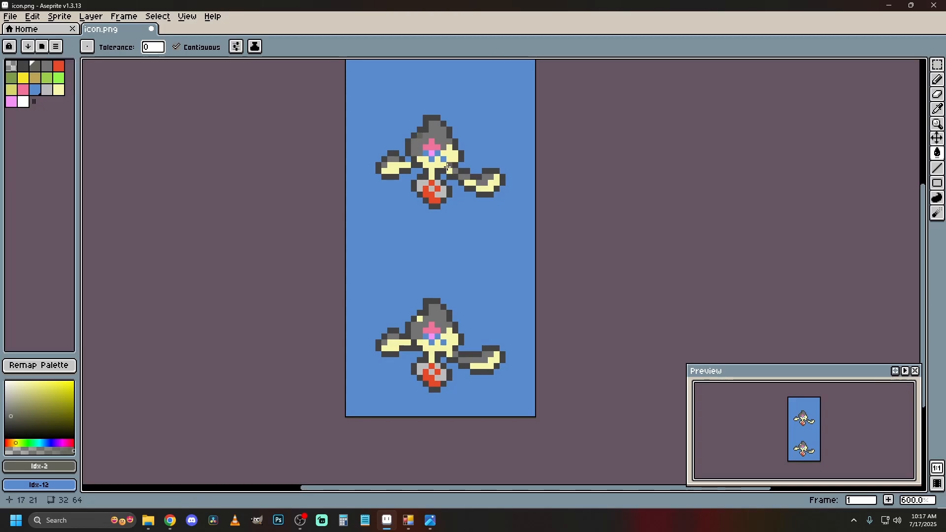
pyautogui.click(448, 166)
pyautogui.click(487, 189)
pyautogui.click(394, 169)
pyautogui.hotkey('ctrl', 'z')
pyautogui.hotkey('ctrl', 'z')
pyautogui.hotkey('ctrl', 'z')
pyautogui.hotkey('ctrl', 'z')
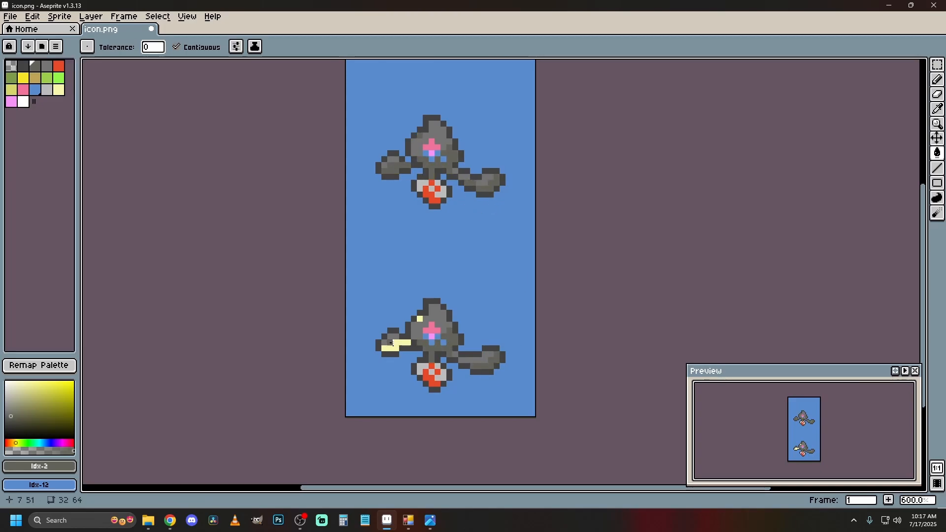
# Fill the blue pixels around the eye in both icon frames with light pink, palette index 15.
pyautogui.click(23, 90)
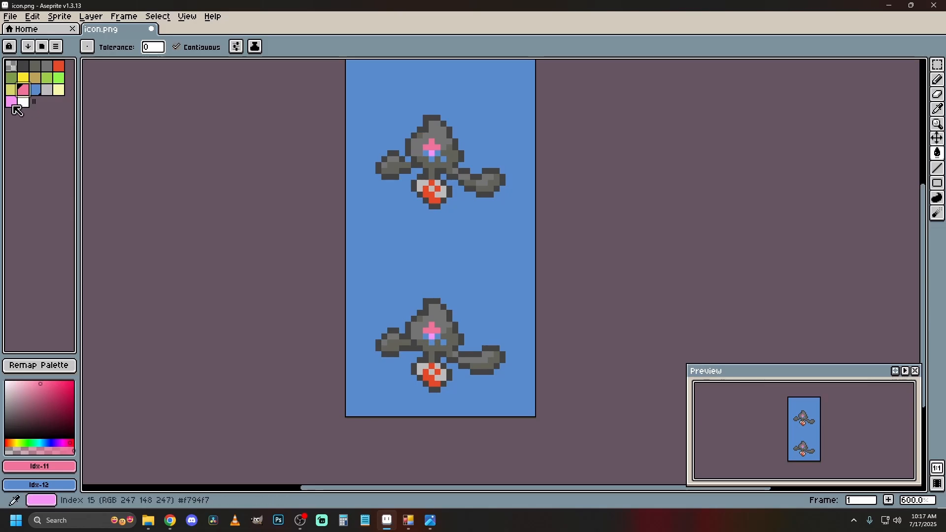
pyautogui.click(13, 102)
pyautogui.click(440, 340)
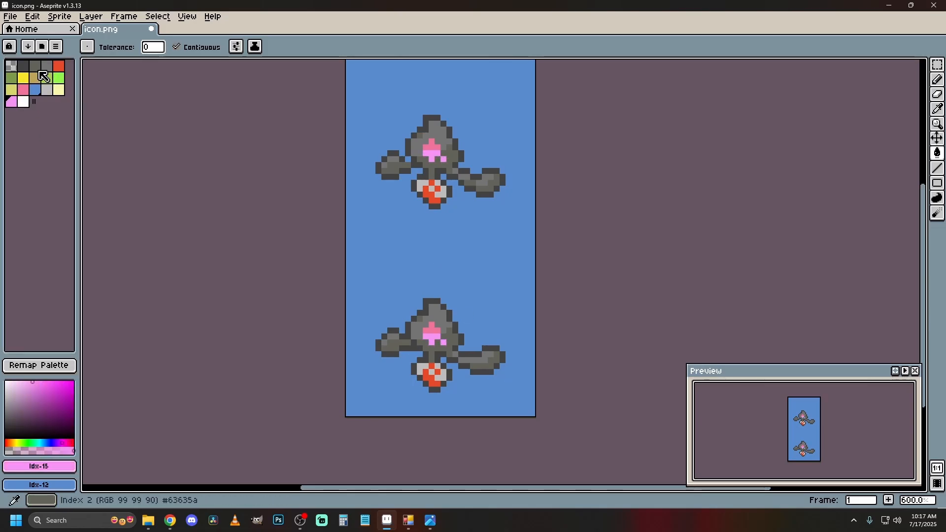
# Draw a one-pixel dark grey pupil, palette index 1, at the centre of the eye in each icon frame.
pyautogui.click(23, 66)
pyautogui.click(431, 153)
pyautogui.click(32, 17)
pyautogui.click(42, 32)
pyautogui.click(936, 80)
pyautogui.click(432, 154)
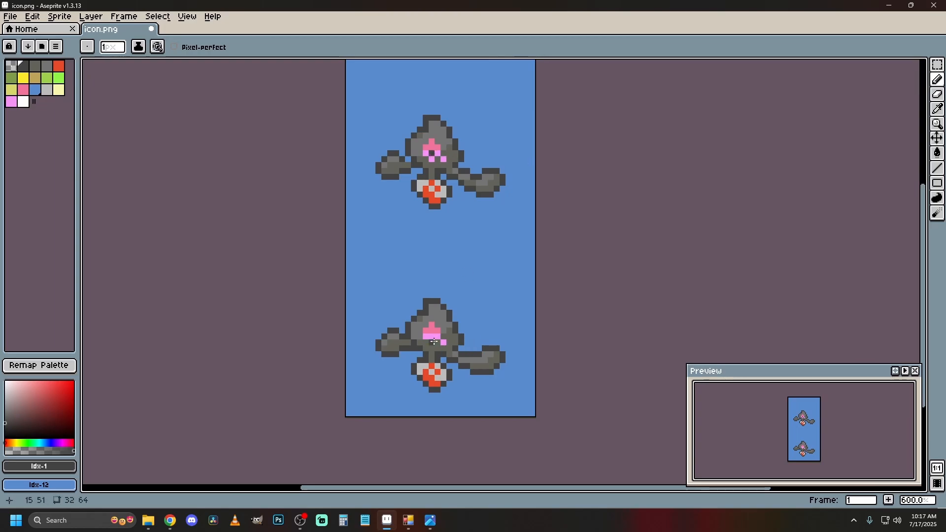
pyautogui.click(431, 337)
# Compare the recolored icon frames with the original icon.png in the image viewer, then return to Aseprite.
pyautogui.scroll(-2, 503, 261)
pyautogui.moveTo(501, 260); pyautogui.dragTo(532, 301)
pyautogui.scroll(1, 535, 305)
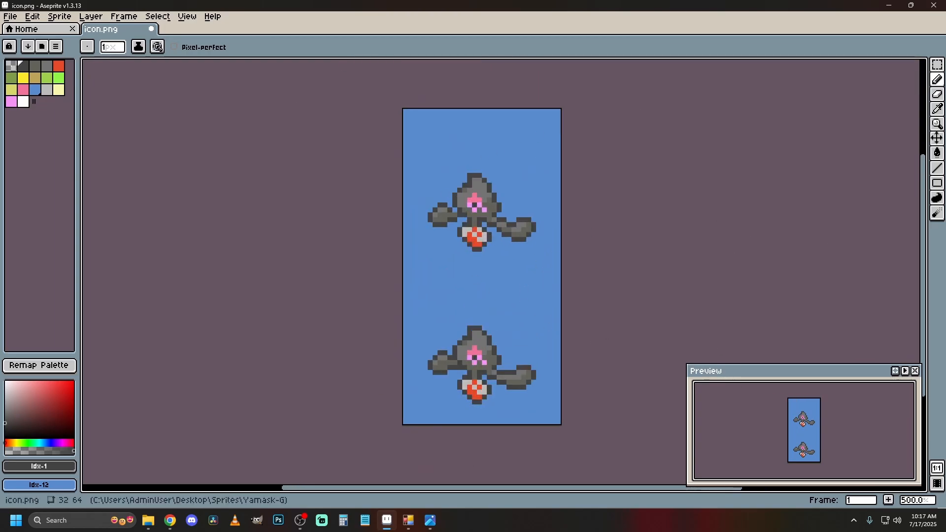
pyautogui.moveTo(945, 143); pyautogui.dragTo(623, 98)
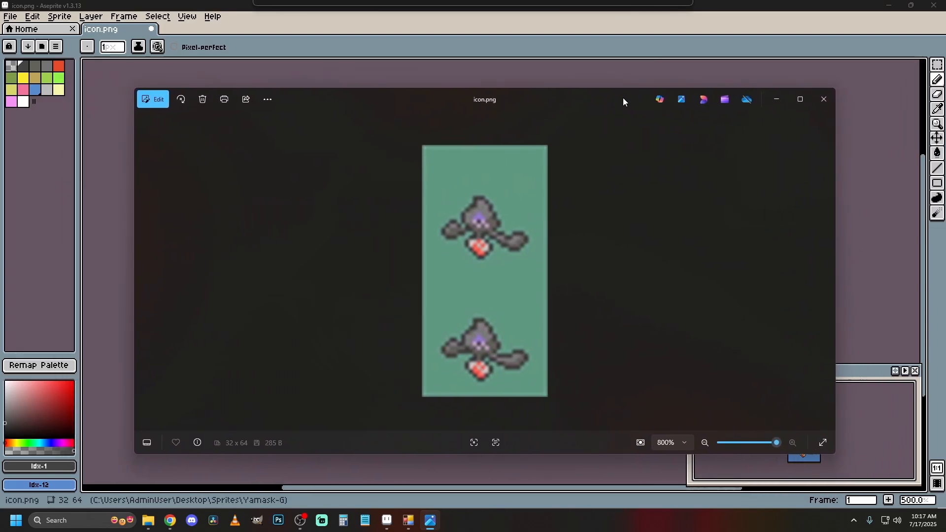
pyautogui.click(772, 112)
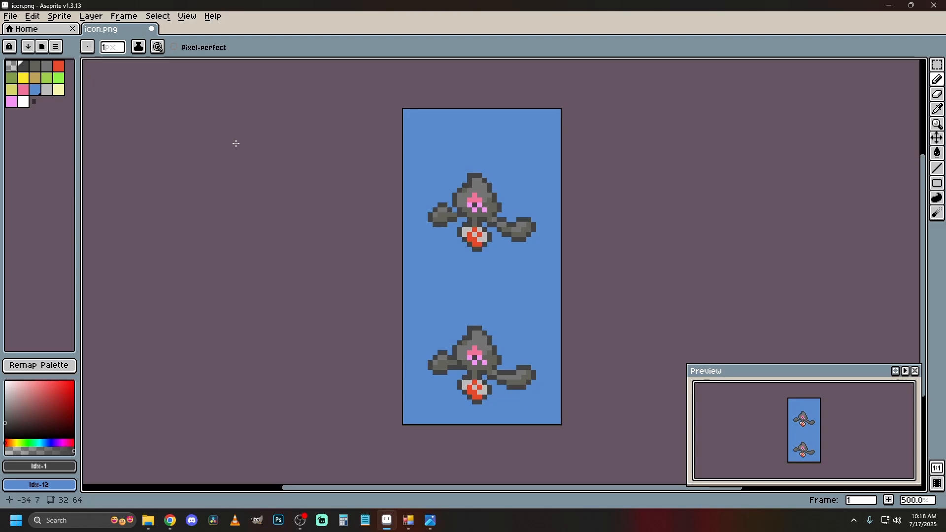
# Export the recolored icon as icon-export-1.png at 100% size.
pyautogui.click(11, 17)
pyautogui.moveTo(36, 54)
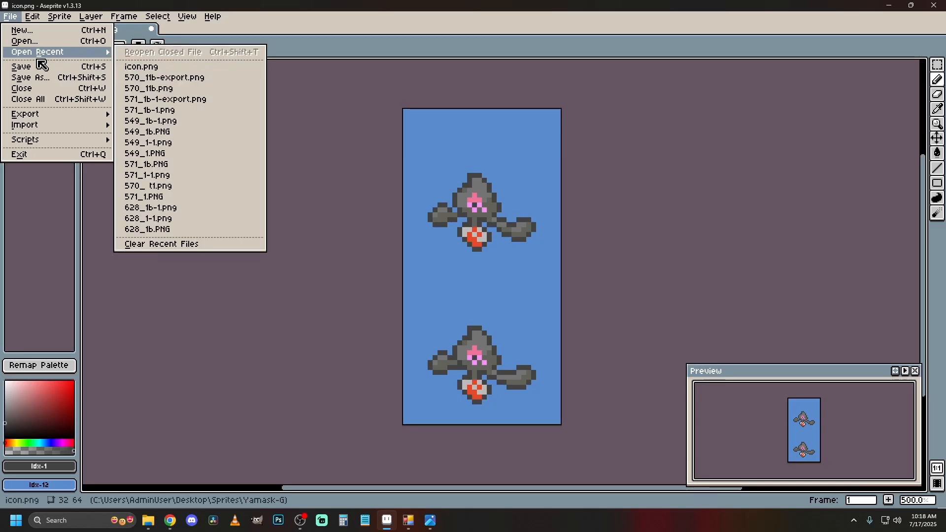
pyautogui.moveTo(68, 114)
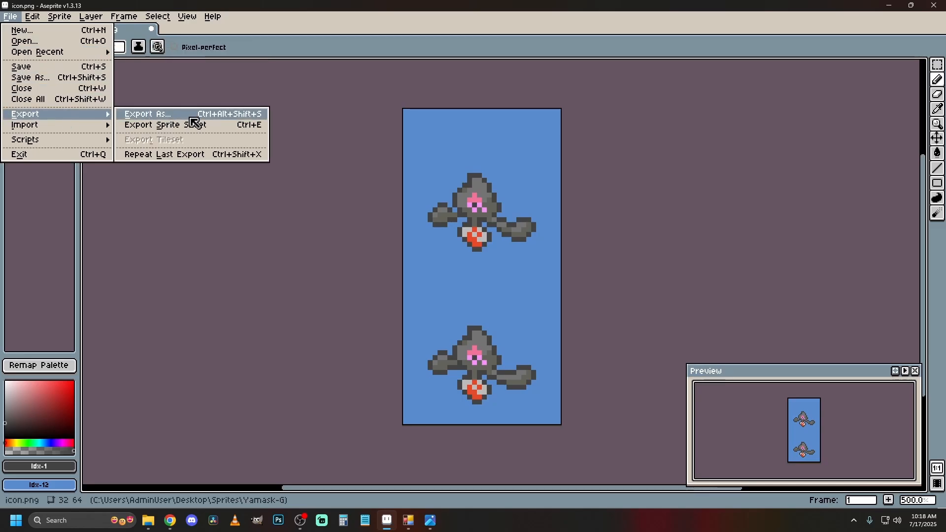
pyautogui.click(191, 117)
pyautogui.click(147, 38)
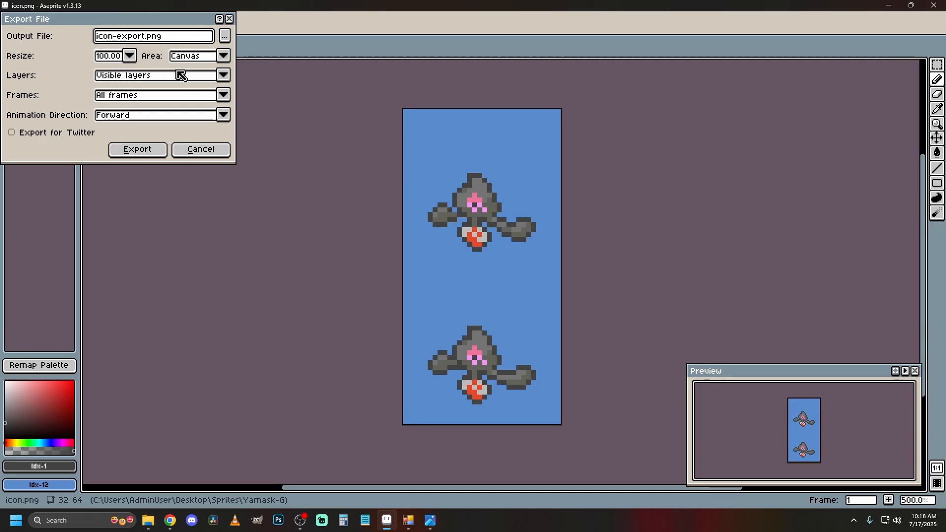
pyautogui.click(154, 147)
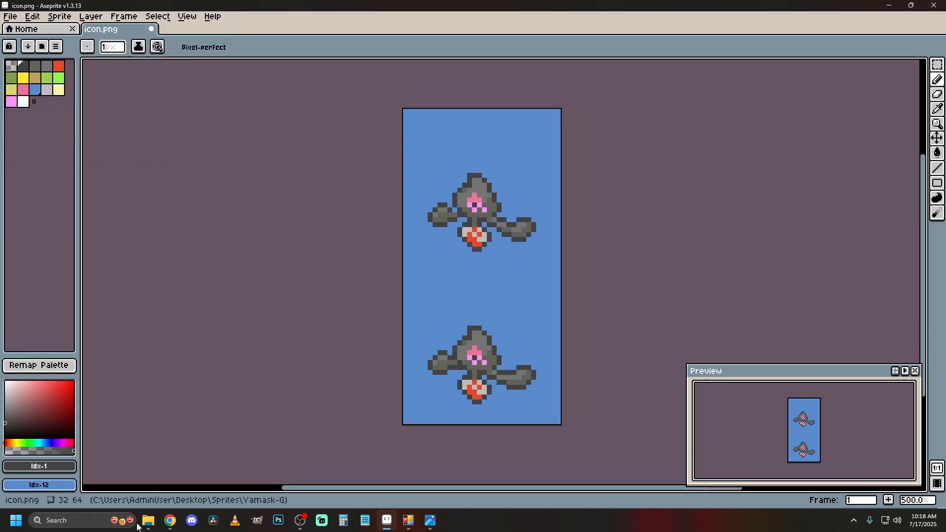
# Open 562_2.png from the Yamask-G folder in Aseprite and convert its color mode to Indexed.
pyautogui.moveTo(144, 521)
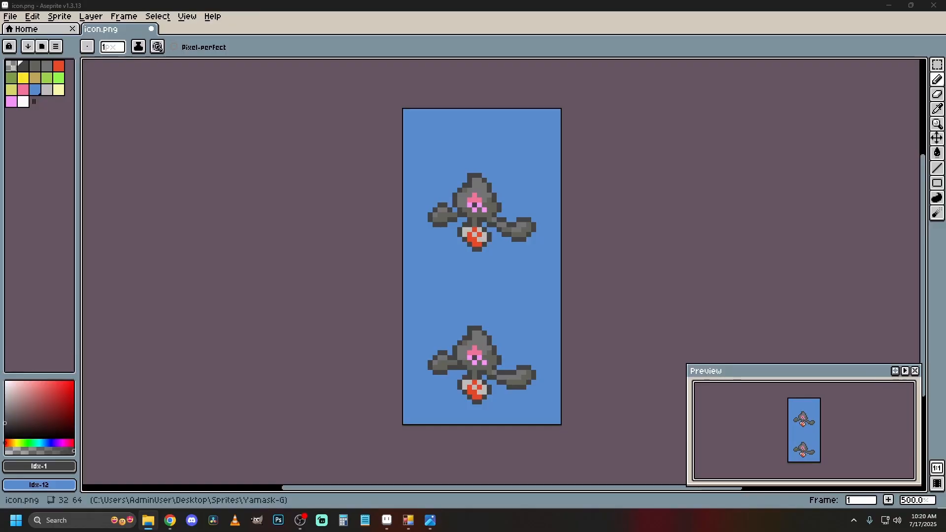
pyautogui.moveTo(428, 90); pyautogui.dragTo(188, 29)
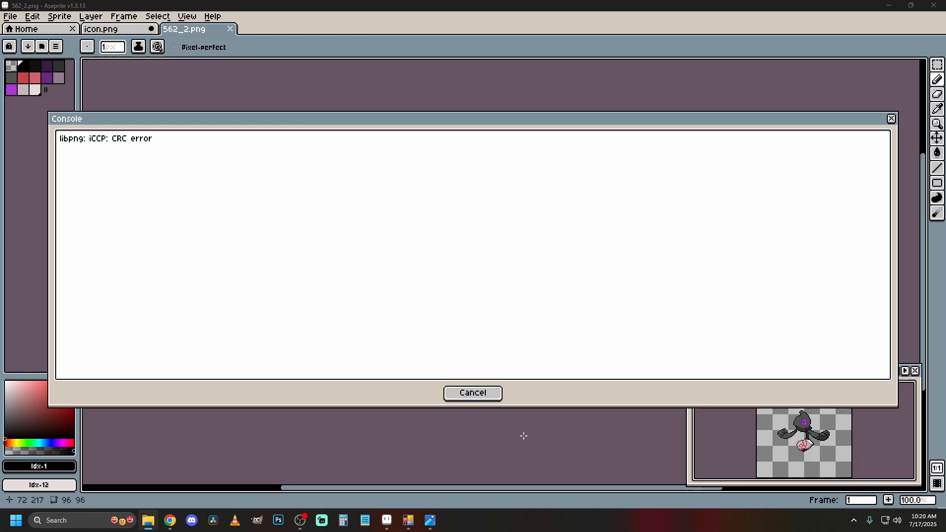
pyautogui.click(483, 395)
pyautogui.click(62, 20)
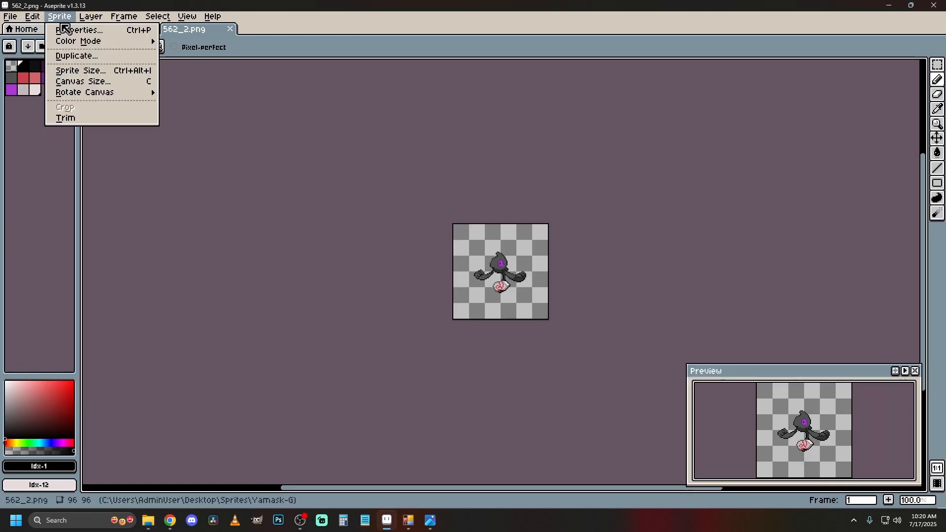
pyautogui.moveTo(142, 40)
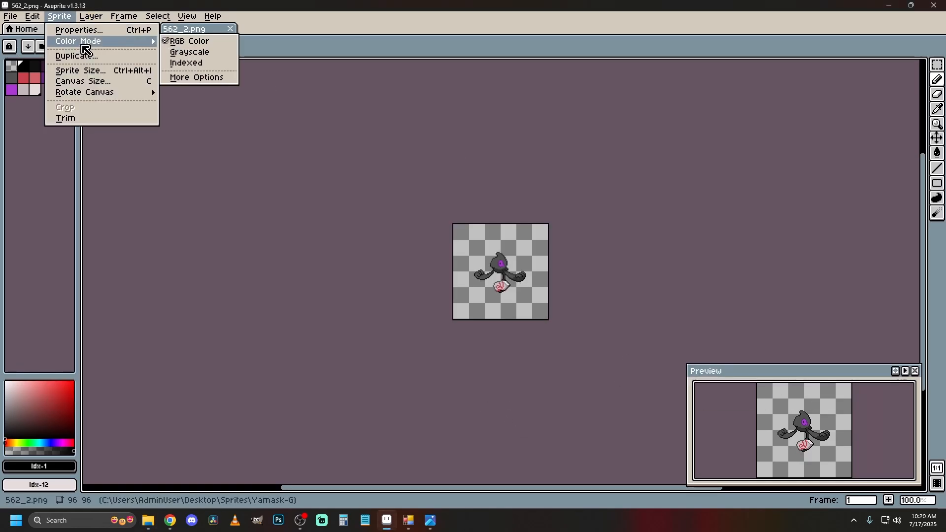
pyautogui.click(212, 64)
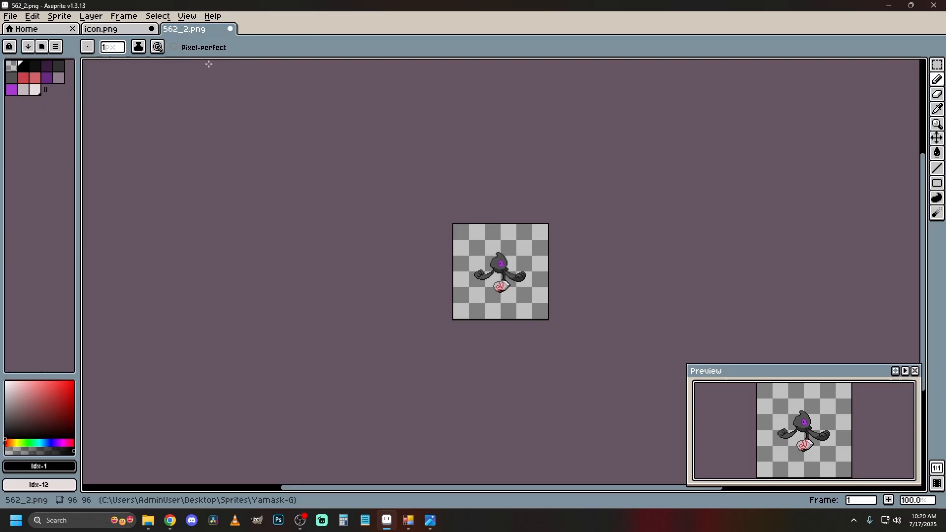
# Load the Palette file from the Yamask-G folder as the palette of 562_2.png.
pyautogui.click(57, 47)
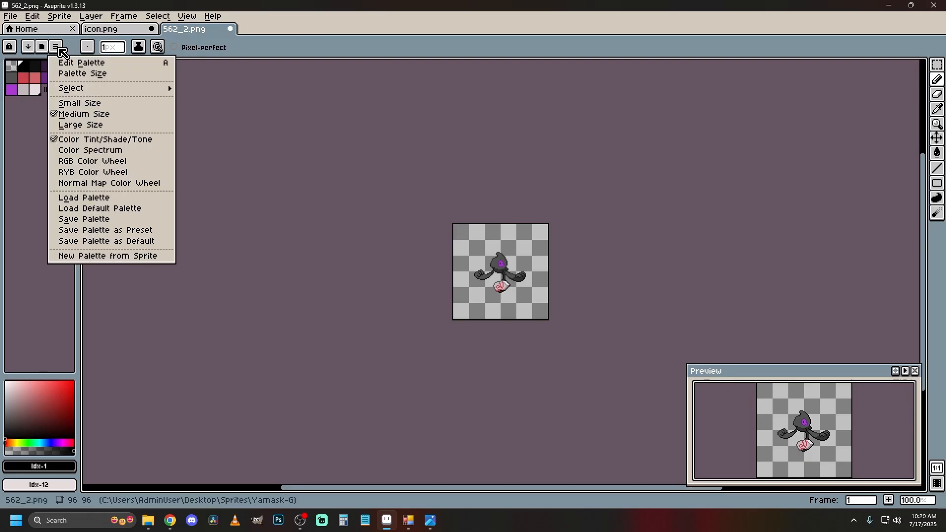
pyautogui.click(145, 198)
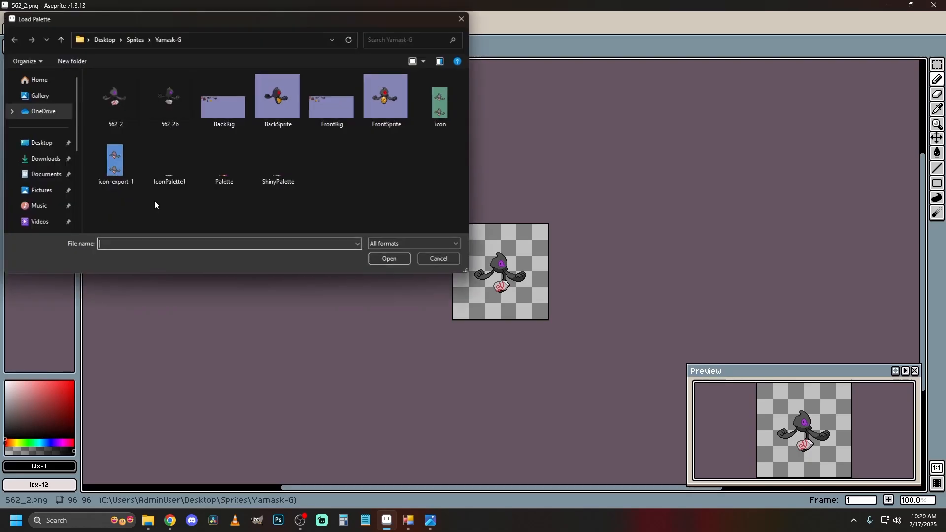
pyautogui.doubleClick(229, 167)
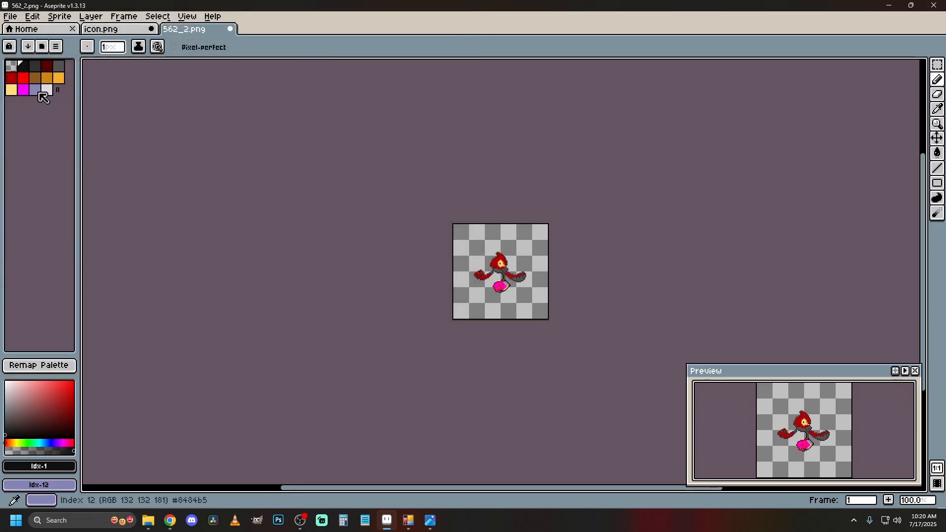
# Fill the transparent background around the sprite with the blue-grey palette color, index 12, using the Paint Bucket.
pyautogui.click(37, 89)
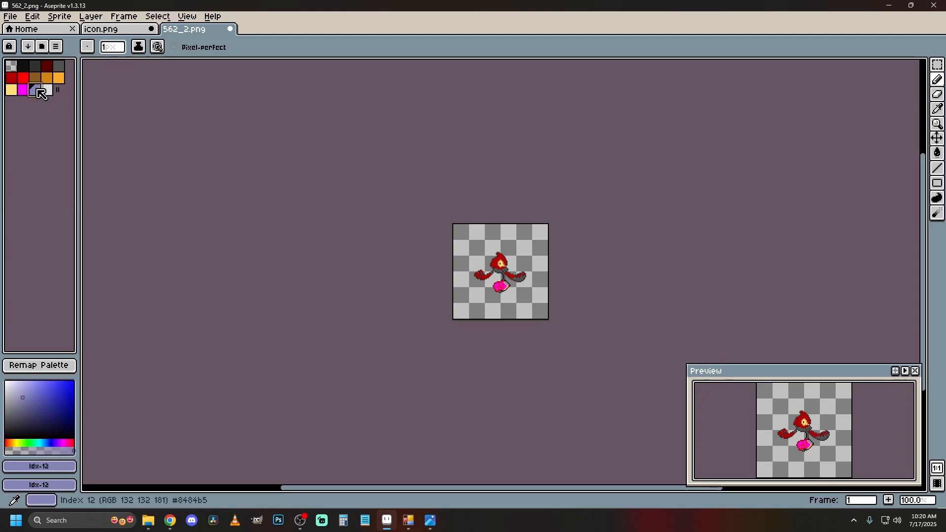
pyautogui.scroll(4, 555, 264)
pyautogui.scroll(-4, 256, 200)
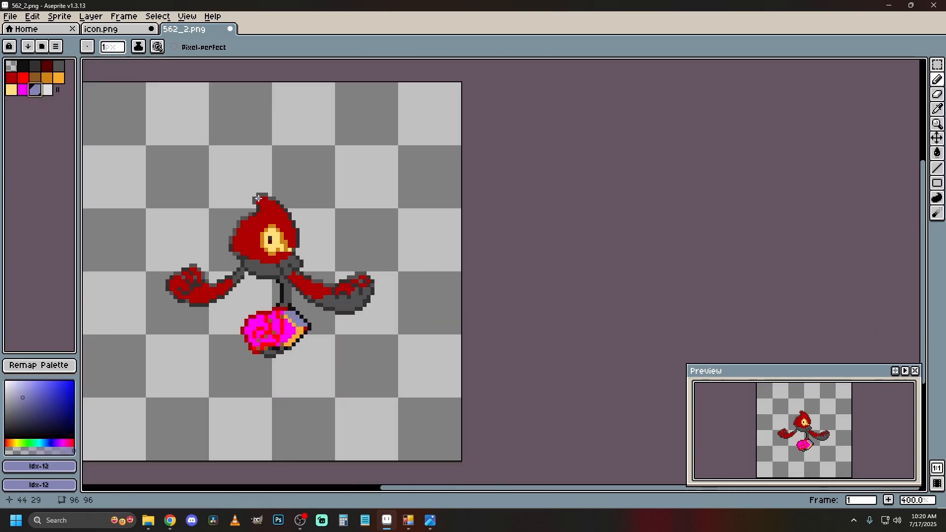
pyautogui.scroll(3, 291, 184)
pyautogui.scroll(-1, 294, 158)
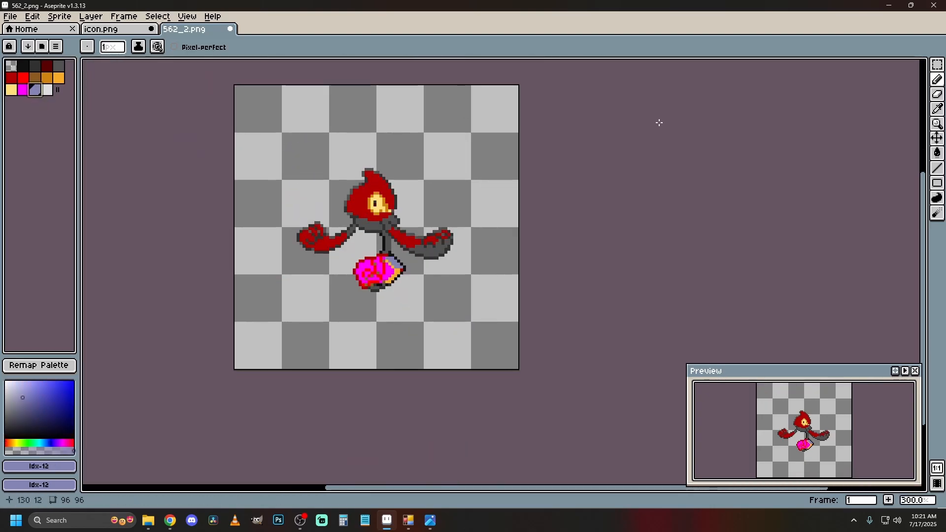
pyautogui.click(937, 152)
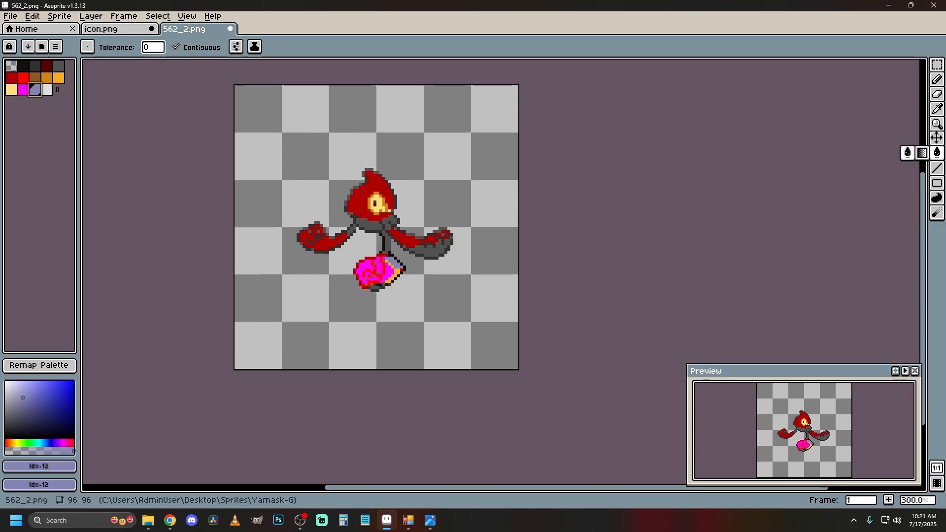
pyautogui.moveTo(801, 531)
pyautogui.mouseDown()
pyautogui.moveTo(777, 112)
pyautogui.moveTo(825, 52)
pyautogui.moveTo(812, 531)
pyautogui.mouseUp()
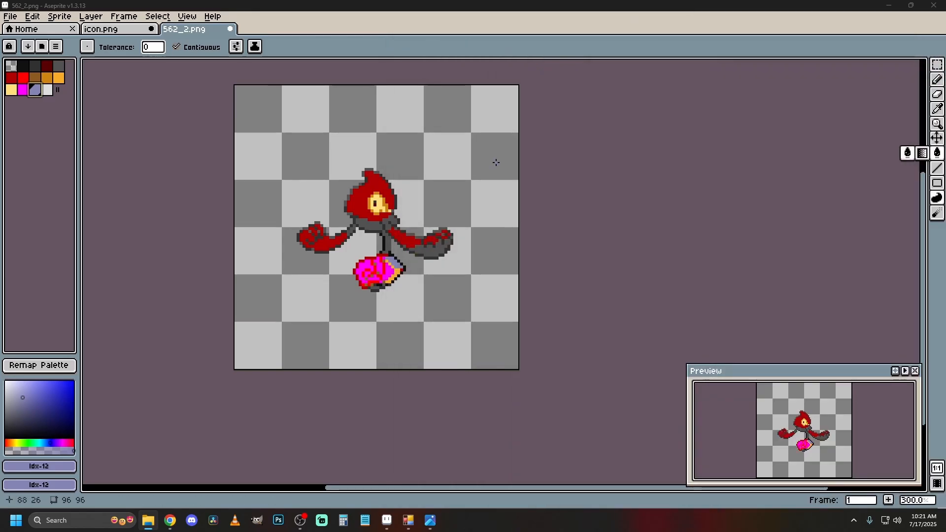
pyautogui.click(473, 150)
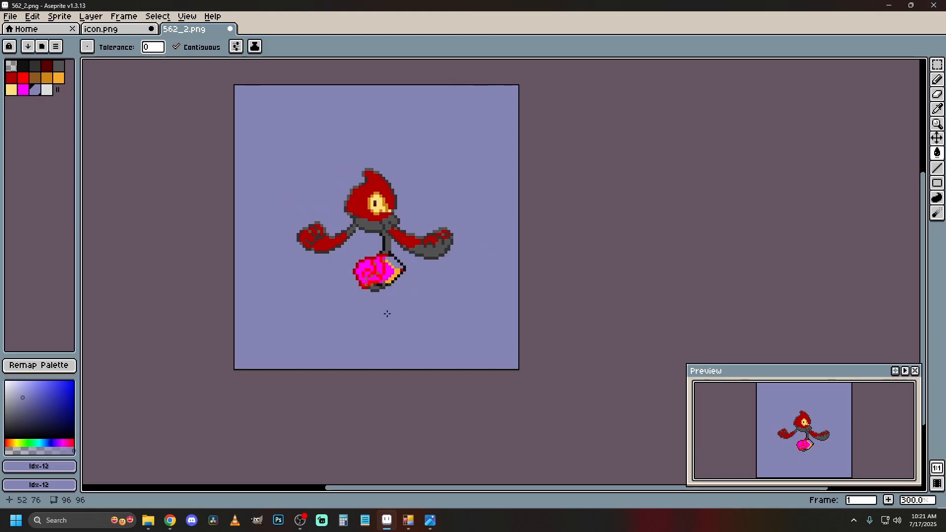
# View the original 562_2.png enlarged in the image viewer, then move its window away from the Aseprite canvas.
pyautogui.scroll(1, 408, 305)
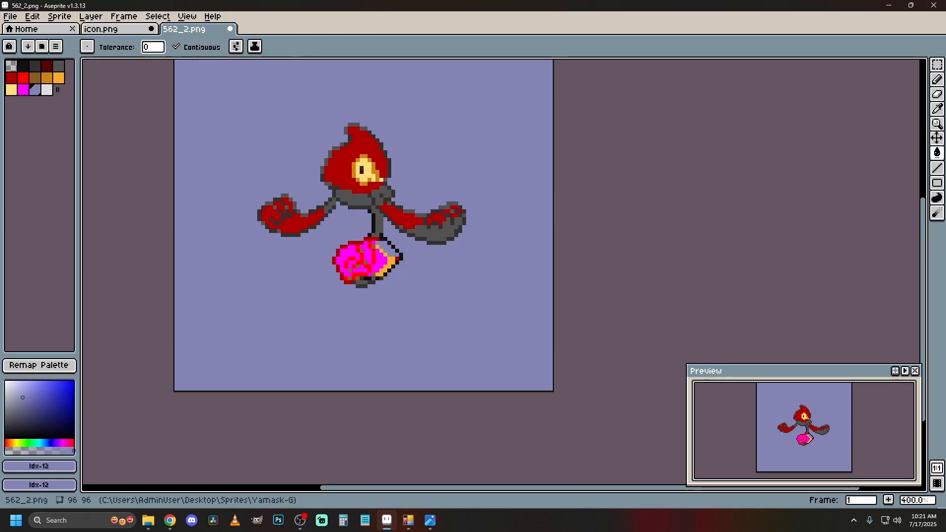
pyautogui.click(430, 520)
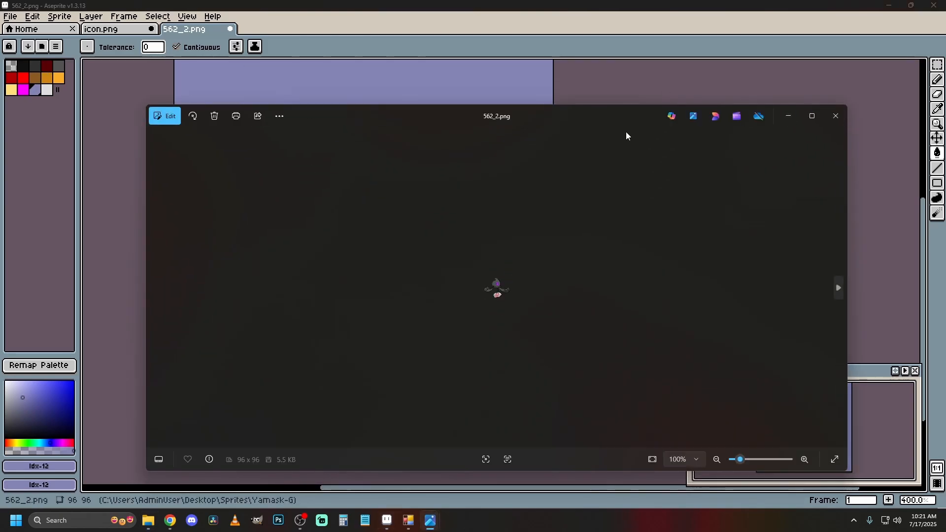
pyautogui.scroll(6, 483, 279)
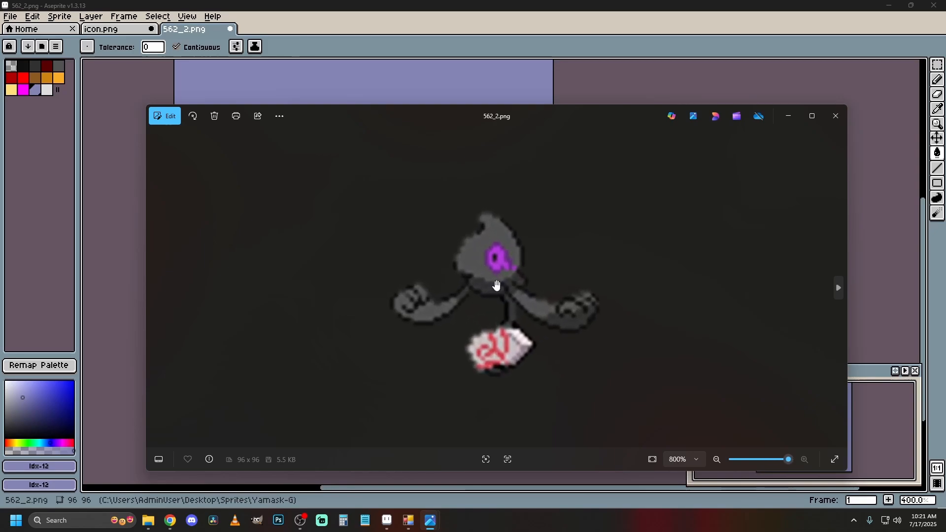
pyautogui.moveTo(573, 115); pyautogui.dragTo(945, 118)
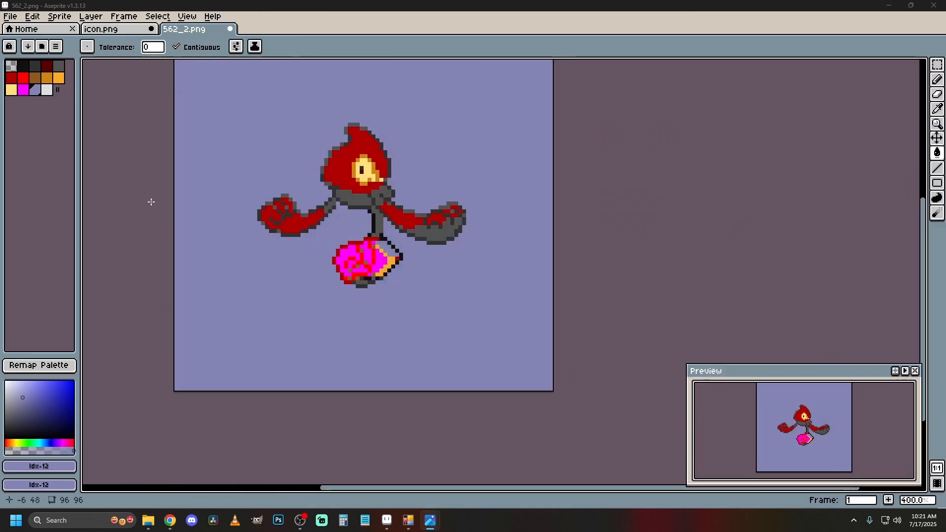
pyautogui.click(47, 90)
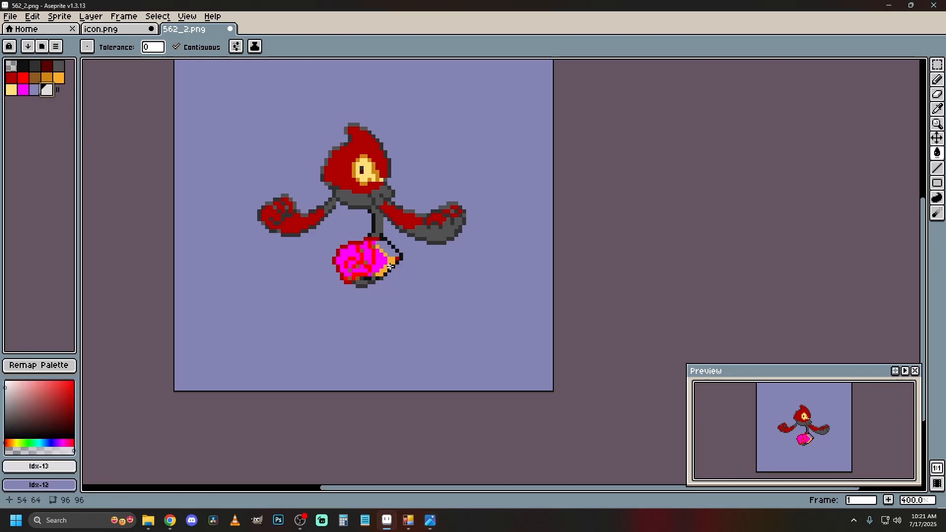
pyautogui.click(390, 267)
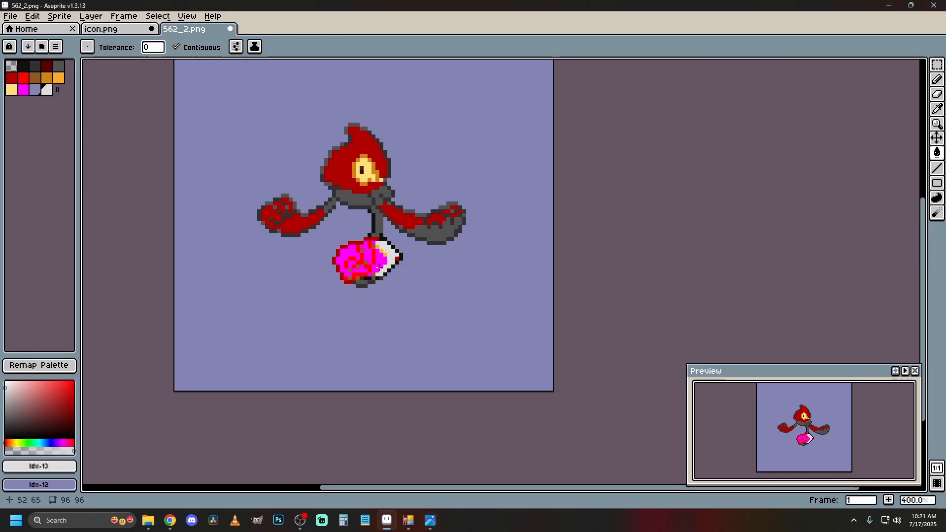
pyautogui.click(58, 66)
pyautogui.scroll(5, 386, 269)
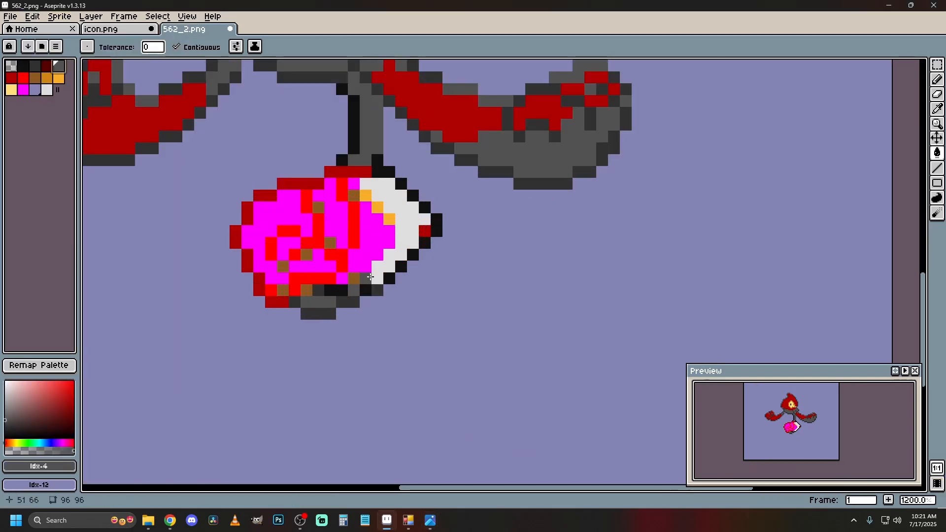
pyautogui.click(33, 18)
pyautogui.click(42, 30)
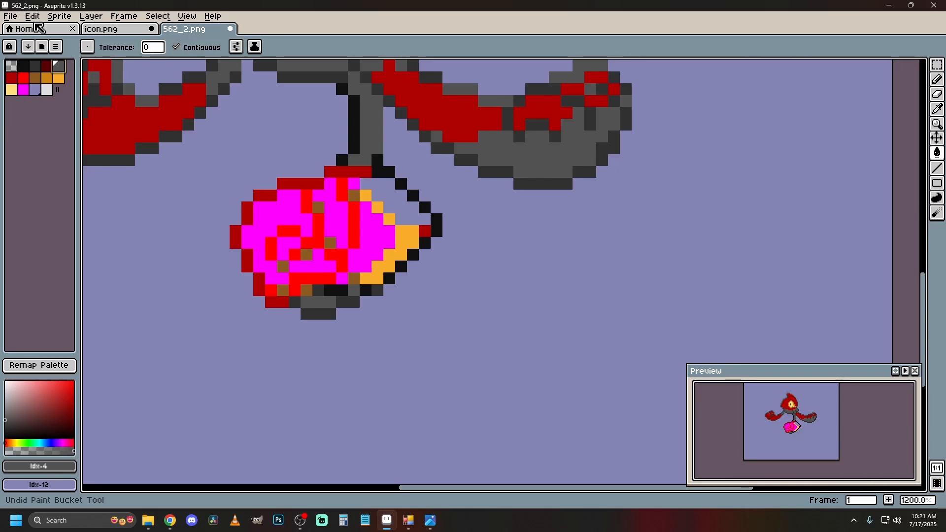
pyautogui.click(371, 257)
pyautogui.click(32, 17)
pyautogui.click(44, 31)
pyautogui.scroll(-6, 244, 208)
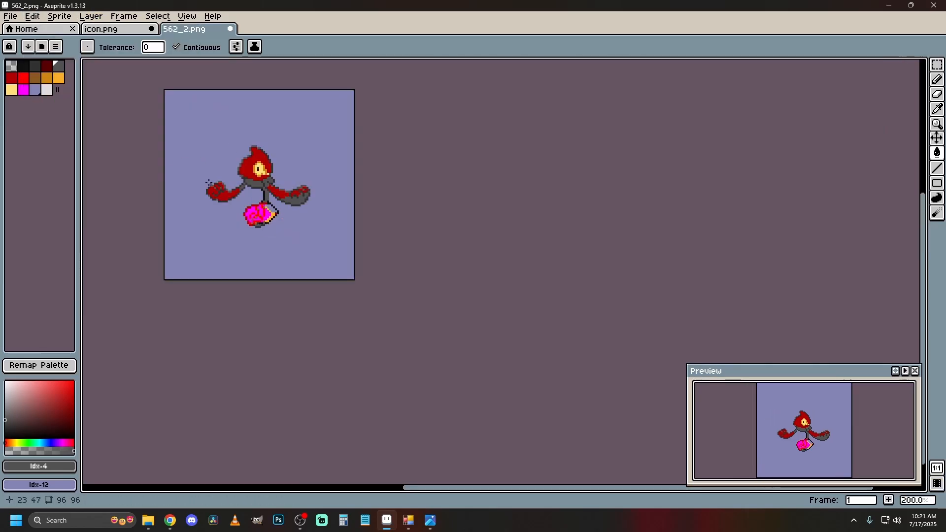
# Recolor the stone slab's magenta areas and its blue-grey corner with light grey, index 13.
pyautogui.scroll(6, 222, 188)
pyautogui.click(47, 90)
pyautogui.click(458, 310)
pyautogui.click(416, 303)
pyautogui.click(370, 295)
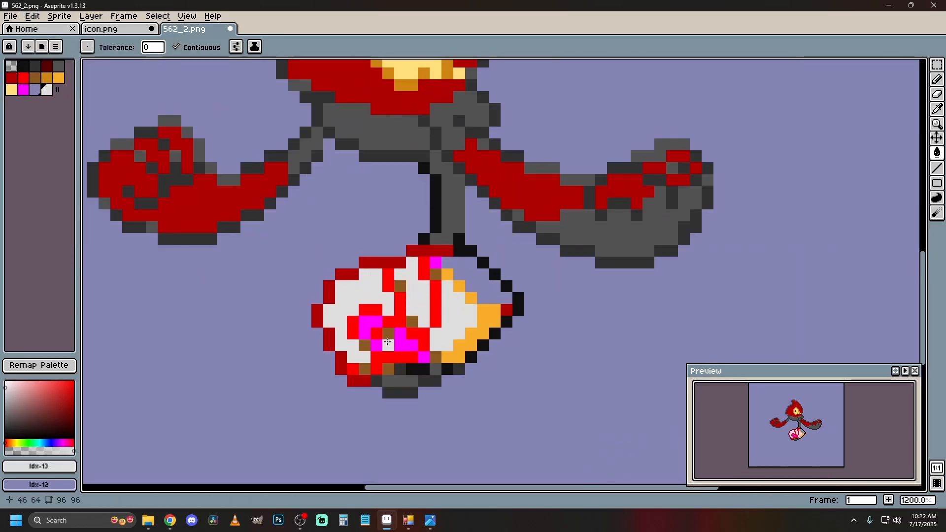
pyautogui.click(367, 324)
pyautogui.click(390, 345)
pyautogui.click(424, 358)
pyautogui.click(436, 261)
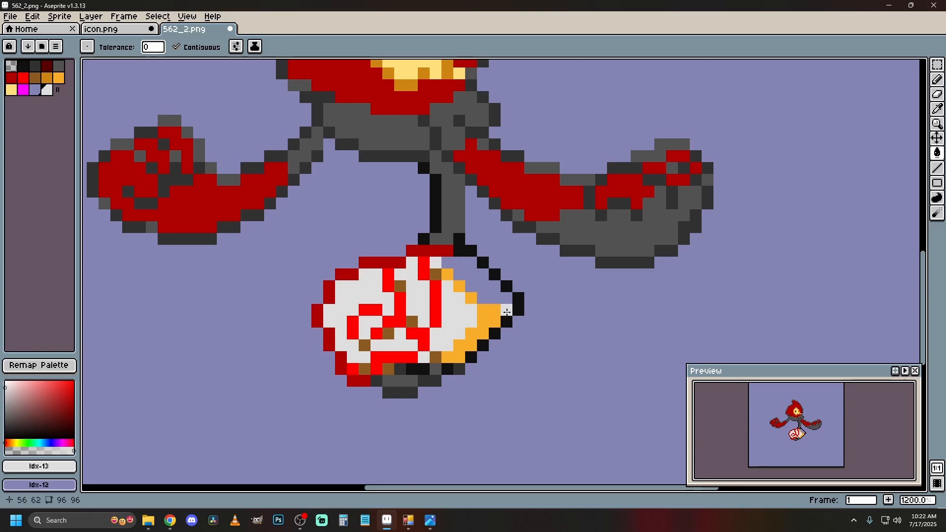
pyautogui.click(476, 278)
pyautogui.click(484, 280)
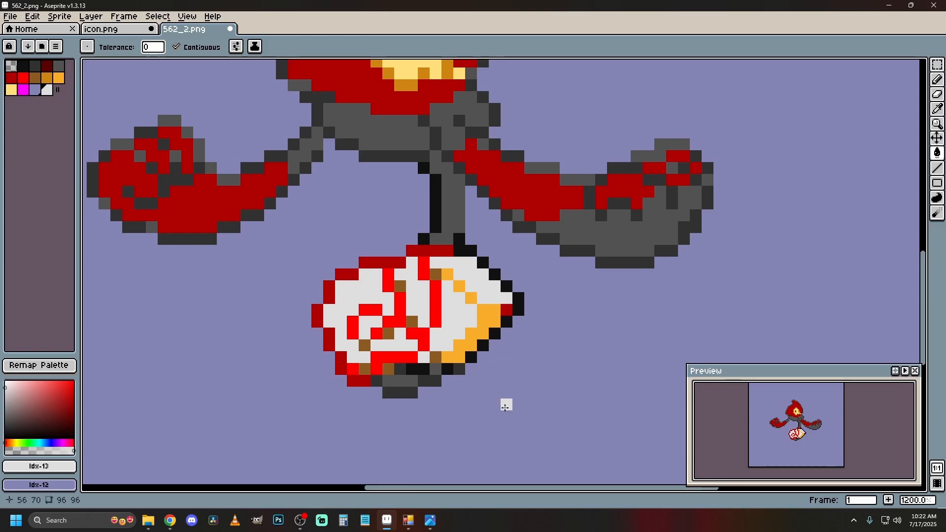
# Recolor the brown pixels among the slab's red markings with dark red, index 5.
pyautogui.click(14, 81)
pyautogui.click(436, 273)
pyautogui.click(401, 285)
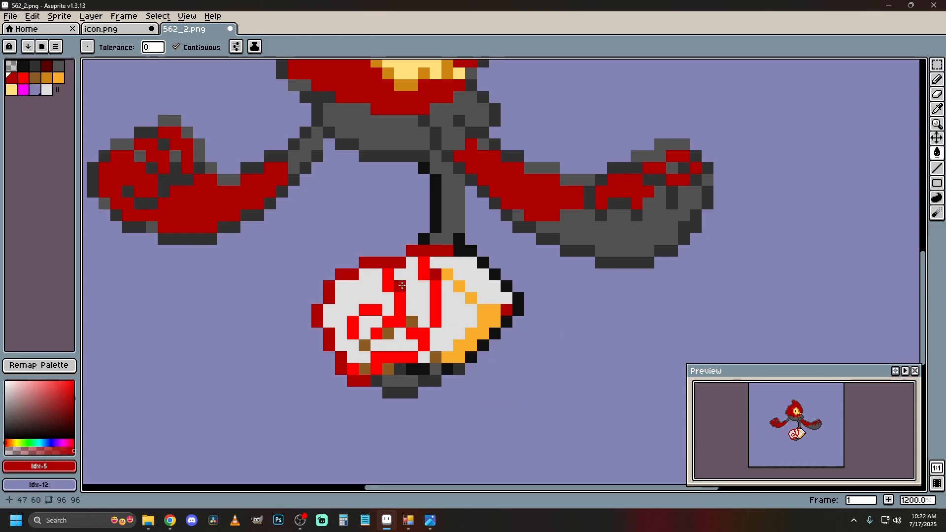
pyautogui.click(412, 321)
pyautogui.click(389, 334)
pyautogui.click(364, 345)
pyautogui.click(363, 367)
pyautogui.click(388, 368)
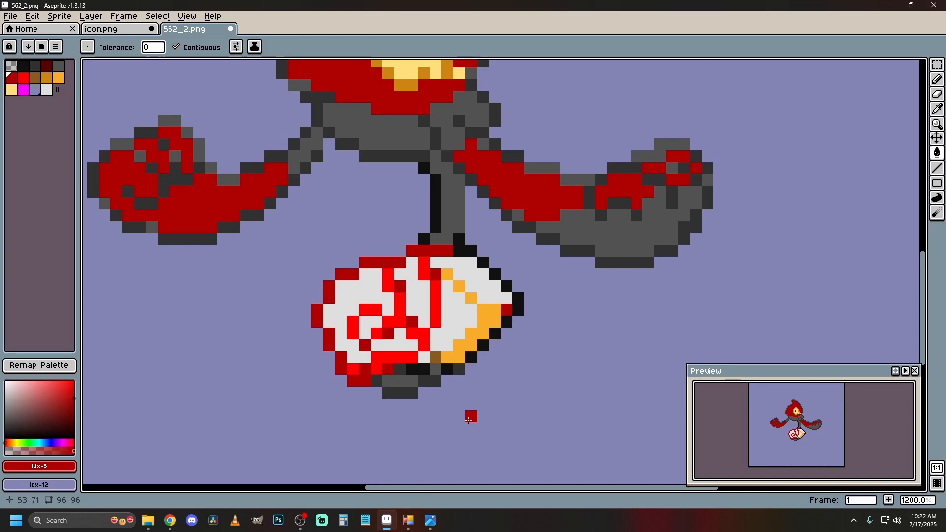
pyautogui.click(435, 357)
pyautogui.click(357, 298)
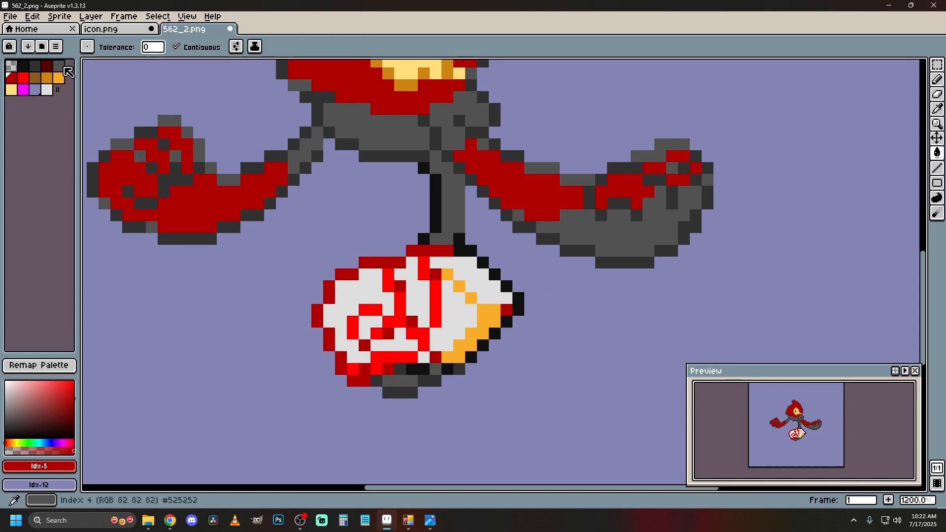
# Recolor the slab's dark red outline with dark grey, index 2.
pyautogui.click(34, 66)
pyautogui.click(382, 264)
pyautogui.click(348, 274)
pyautogui.click(329, 292)
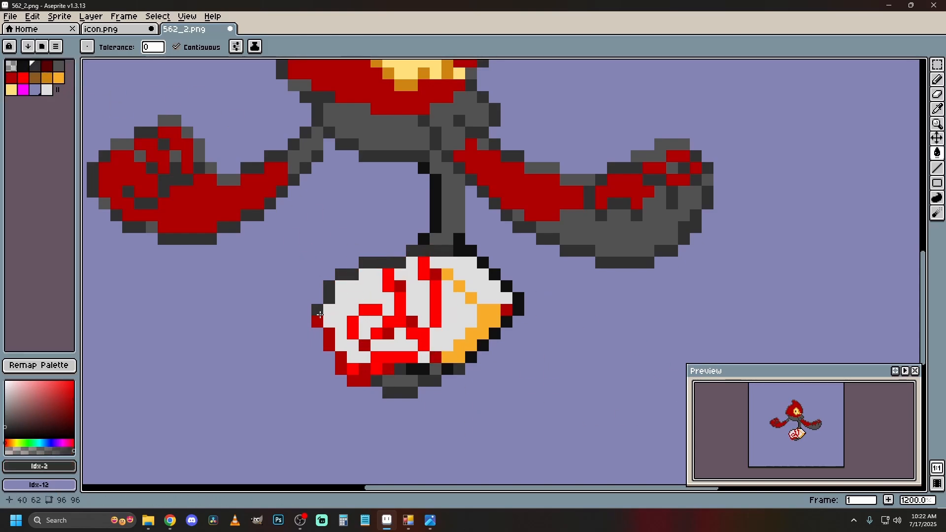
pyautogui.click(318, 315)
pyautogui.click(329, 339)
pyautogui.click(340, 366)
pyautogui.click(360, 380)
# Fill the orange shading and edge pixels on the slab's side with grey, index 4.
pyautogui.click(936, 80)
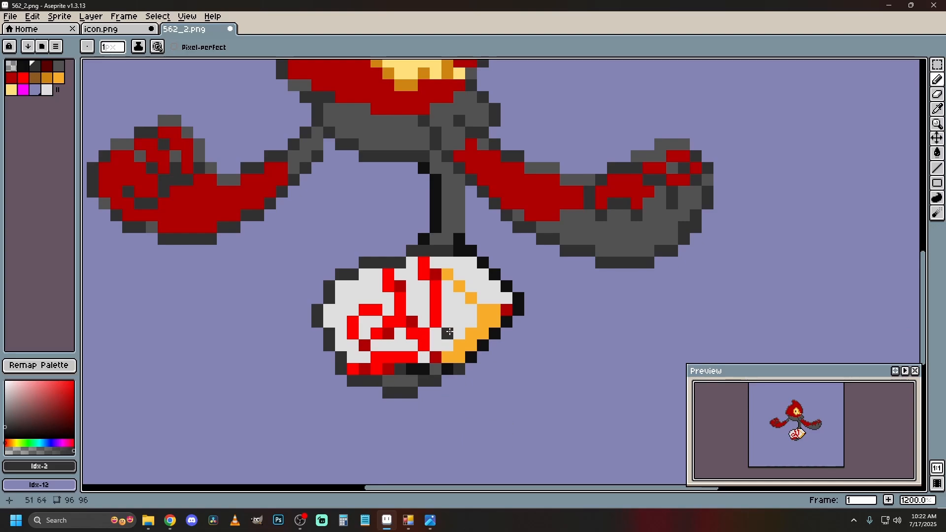
pyautogui.click(59, 65)
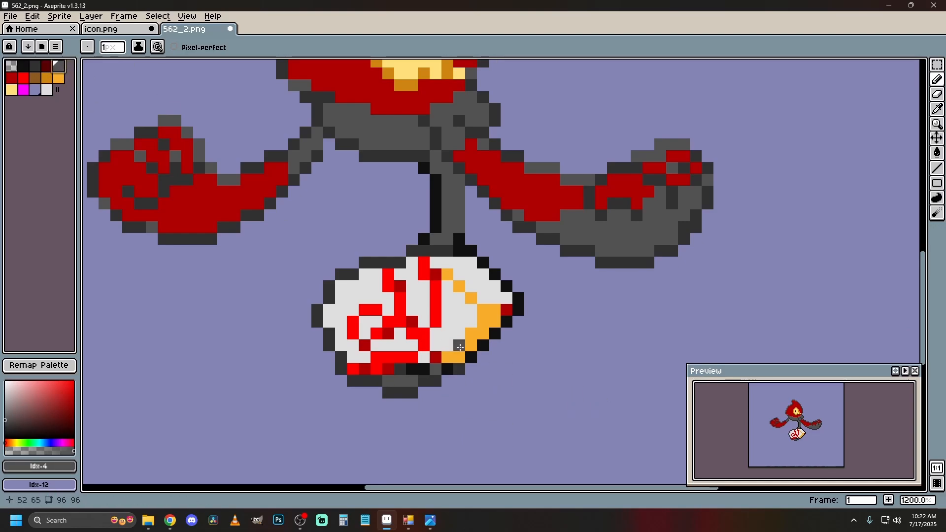
pyautogui.click(937, 153)
pyautogui.click(456, 360)
pyautogui.click(471, 298)
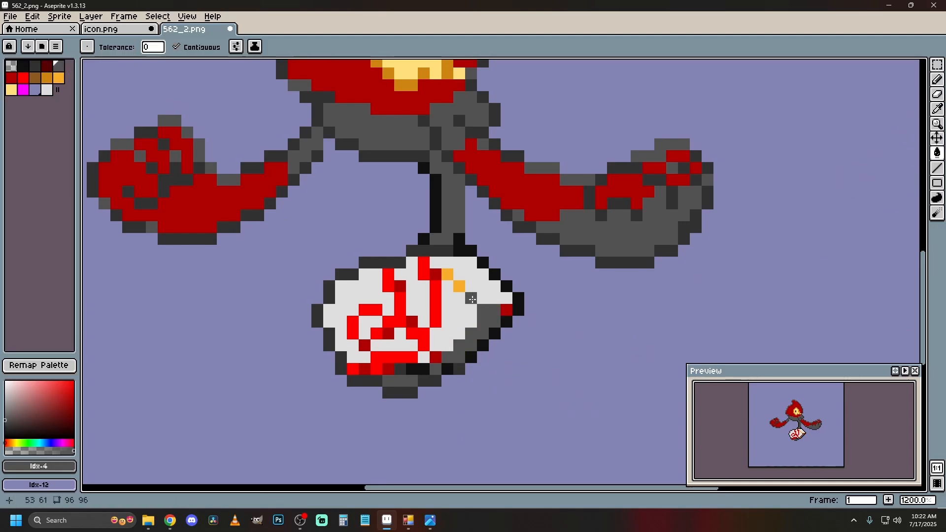
pyautogui.click(460, 287)
pyautogui.click(448, 275)
pyautogui.scroll(-4, 340, 311)
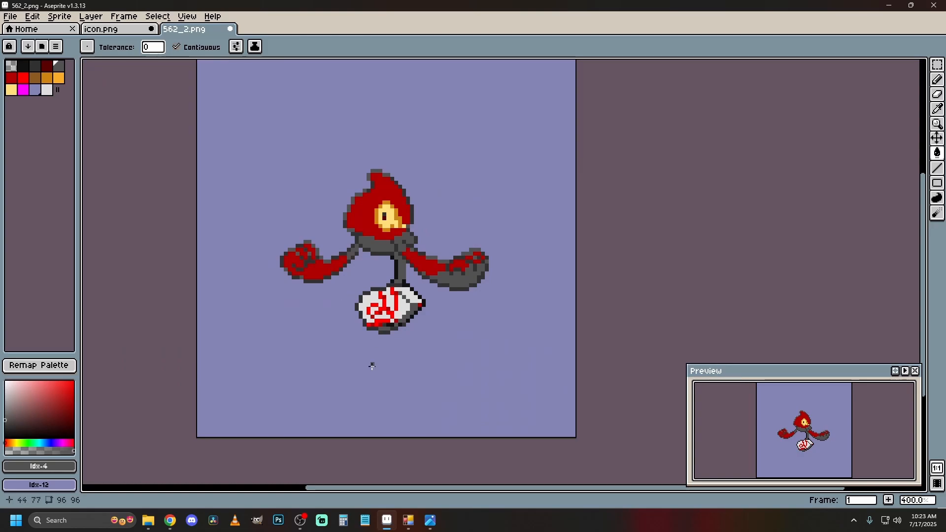
# Recolor the outline under the slab with near-black, index 1, and fill its underside with dark grey, index 2.
pyautogui.scroll(4, 371, 364)
pyautogui.click(35, 67)
pyautogui.click(24, 66)
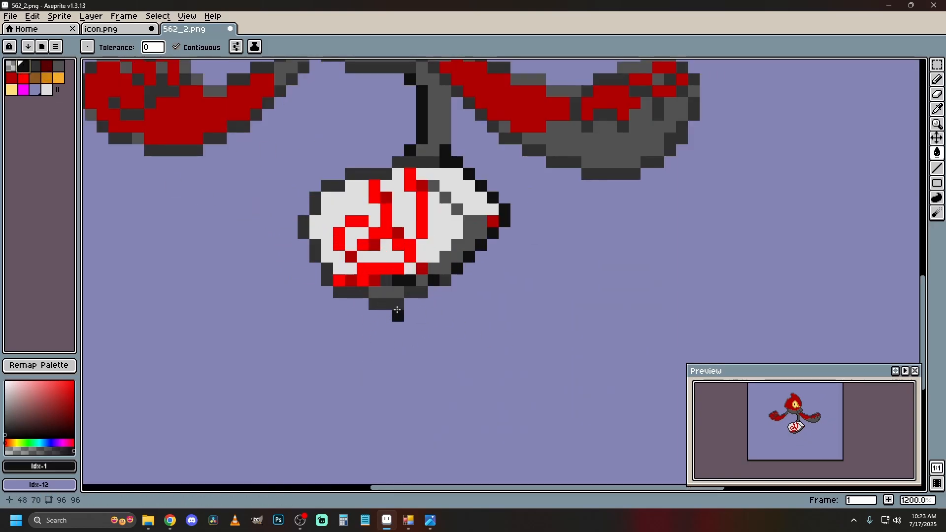
pyautogui.click(387, 304)
pyautogui.click(415, 294)
pyautogui.click(359, 293)
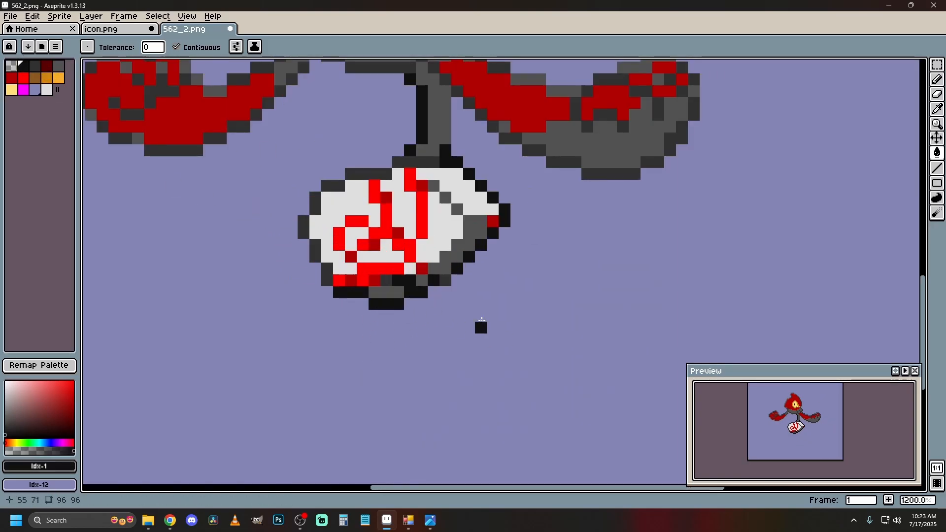
pyautogui.click(35, 67)
pyautogui.click(393, 294)
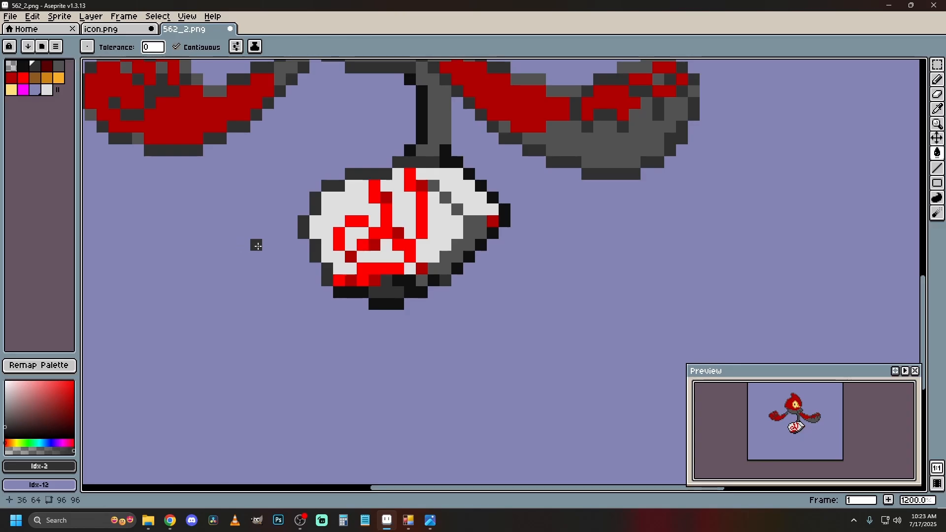
pyautogui.click(23, 66)
pyautogui.click(365, 171)
pyautogui.hotkey('ctrl', 'z')
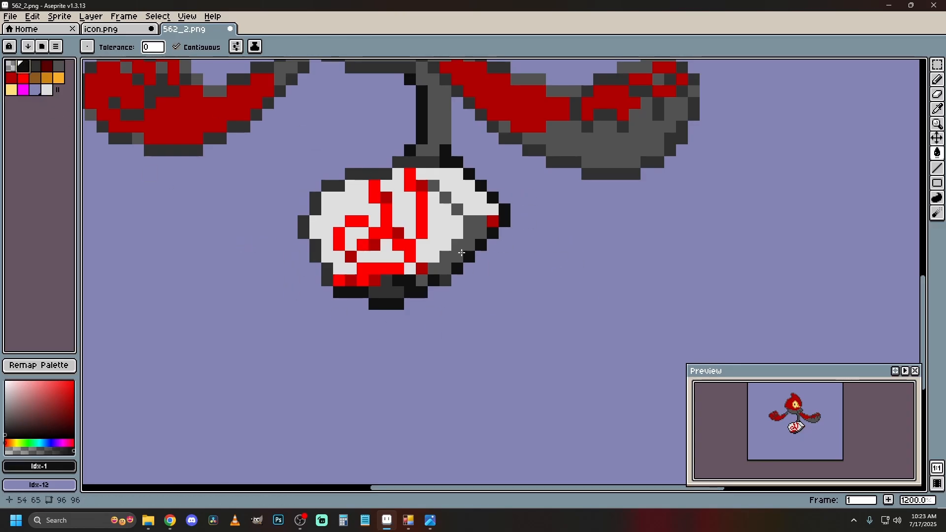
pyautogui.scroll(-5, 536, 214)
pyautogui.scroll(4, 562, 200)
pyautogui.scroll(-4, 272, 149)
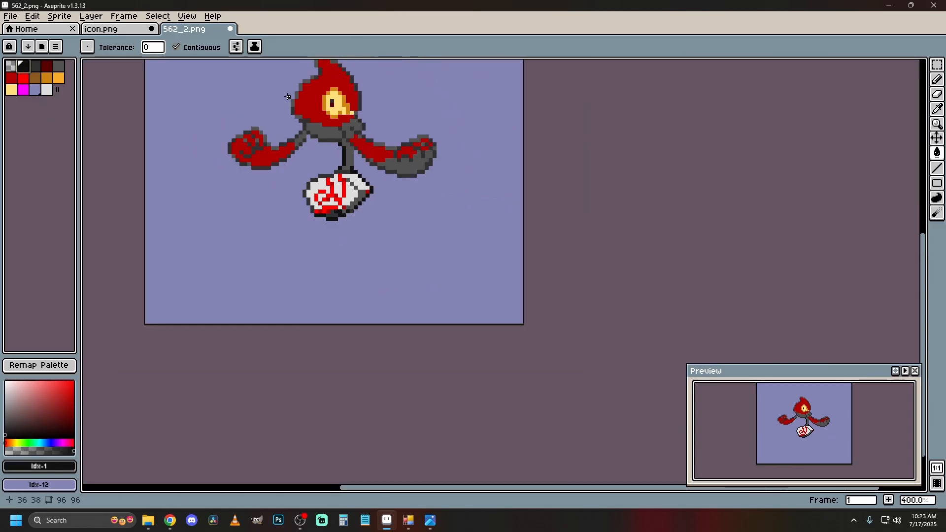
pyautogui.scroll(2, 255, 99)
pyautogui.click(59, 66)
pyautogui.scroll(-2, 348, 101)
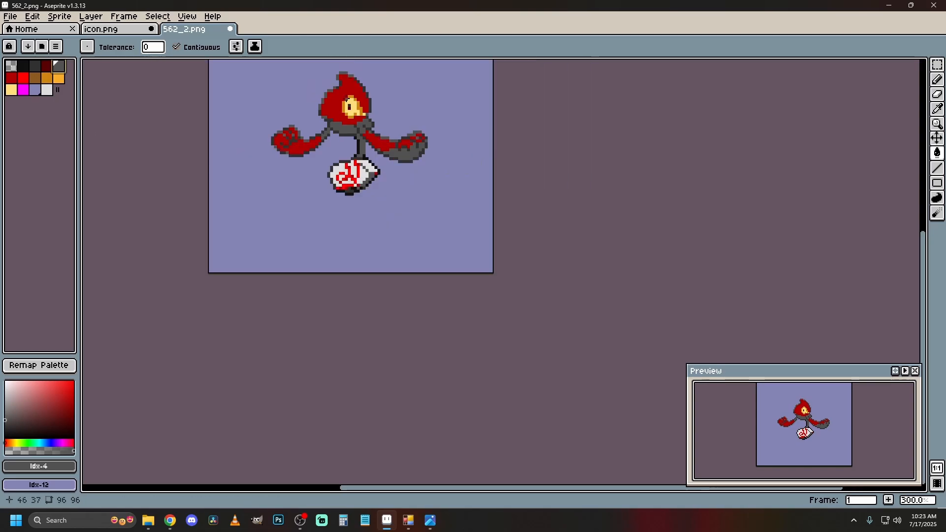
pyautogui.scroll(3, 366, 162)
pyautogui.scroll(1, 379, 380)
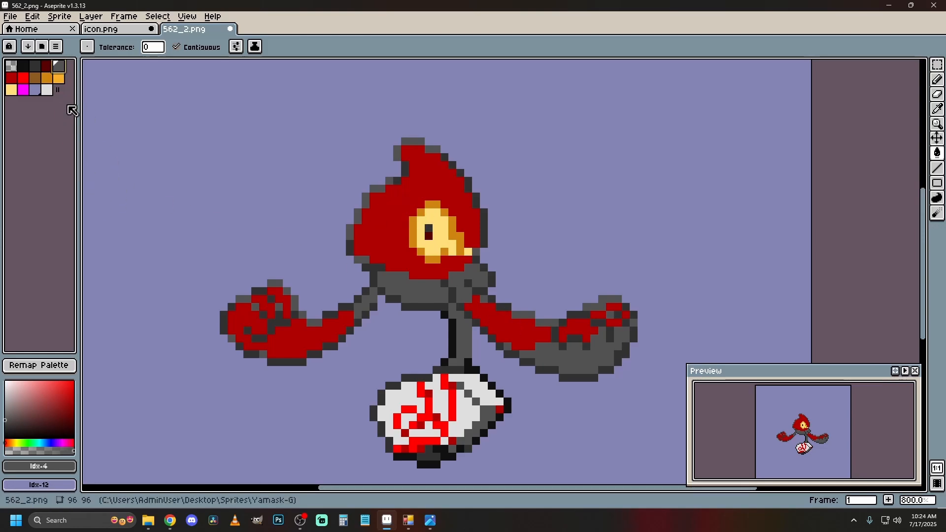
pyautogui.click(23, 91)
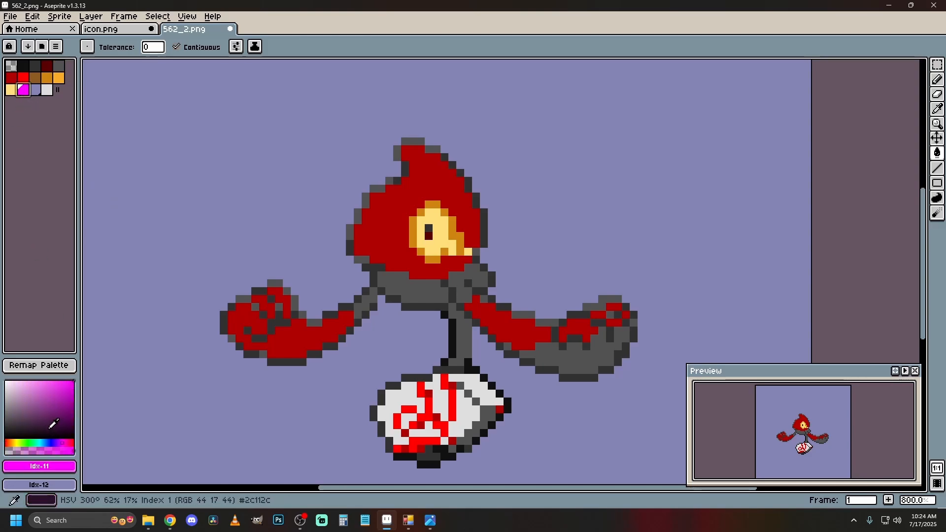
pyautogui.click(58, 65)
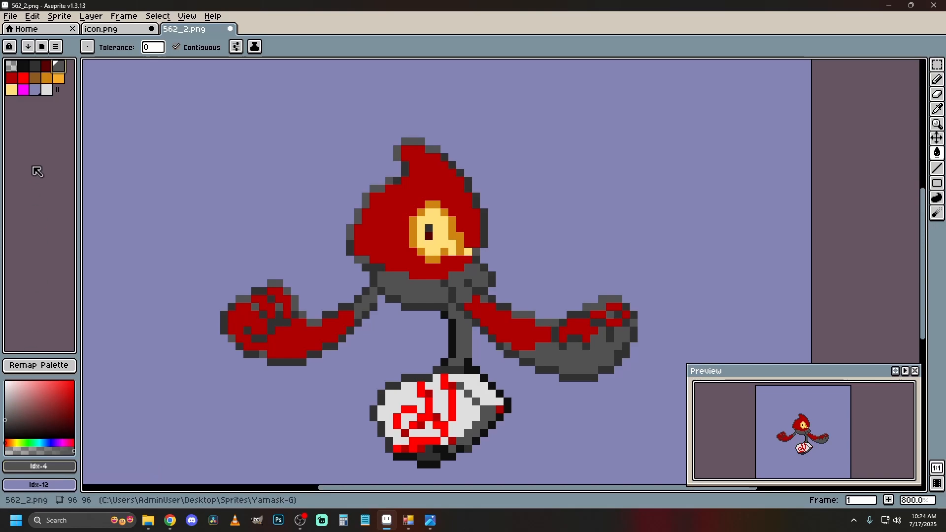
# Try to turn the magenta foreground color, index 11, into grey with red, blue and alpha values of 82.
pyautogui.click(23, 89)
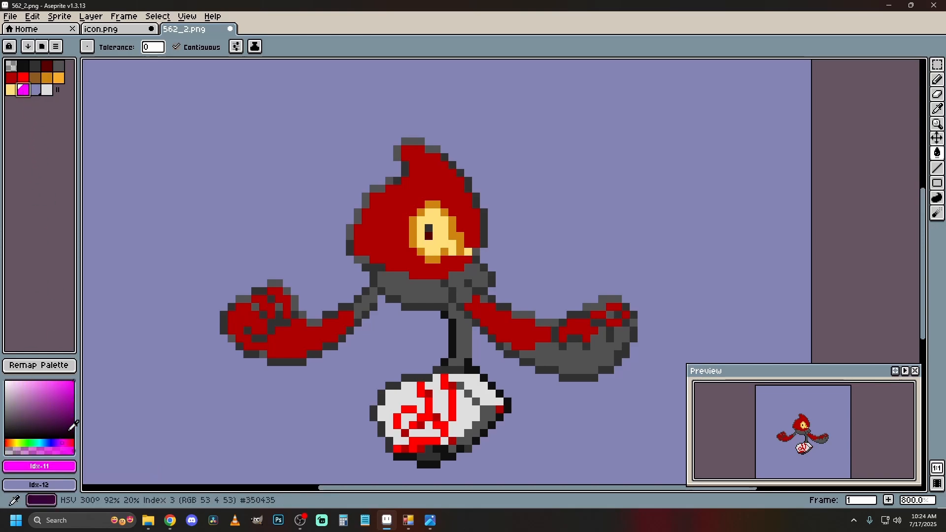
pyautogui.click(45, 468)
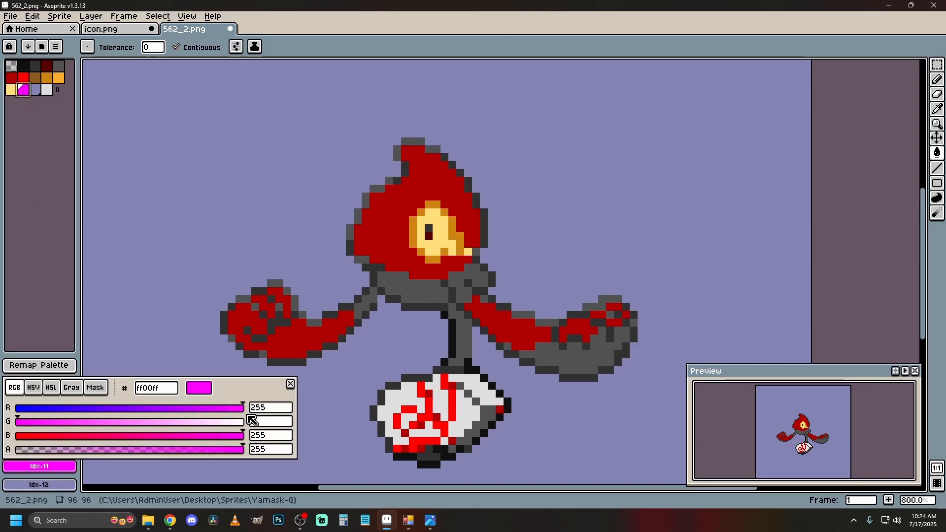
pyautogui.click(43, 468)
pyautogui.write('82')
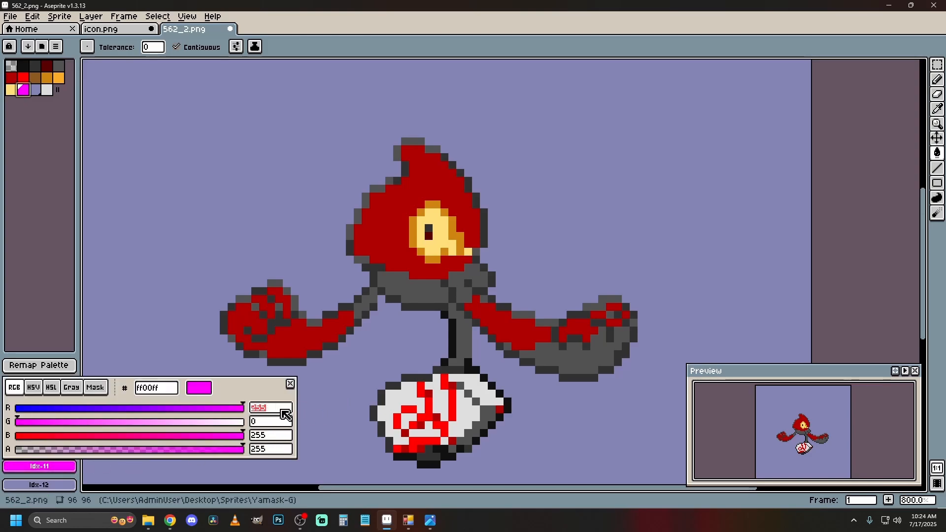
pyautogui.click(268, 437)
pyautogui.doubleClick(268, 436)
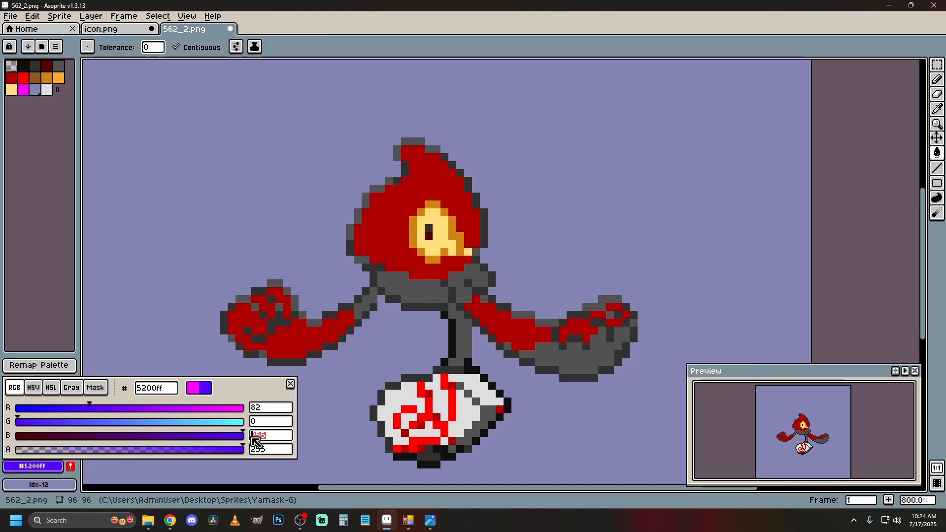
pyautogui.write('82')
pyautogui.doubleClick(274, 449)
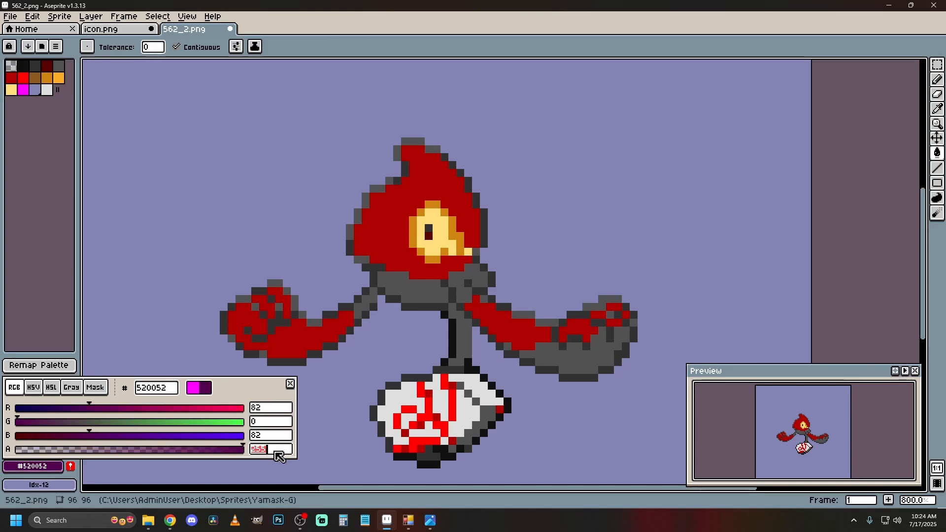
pyautogui.write('28')
pyautogui.press('BackSpace')
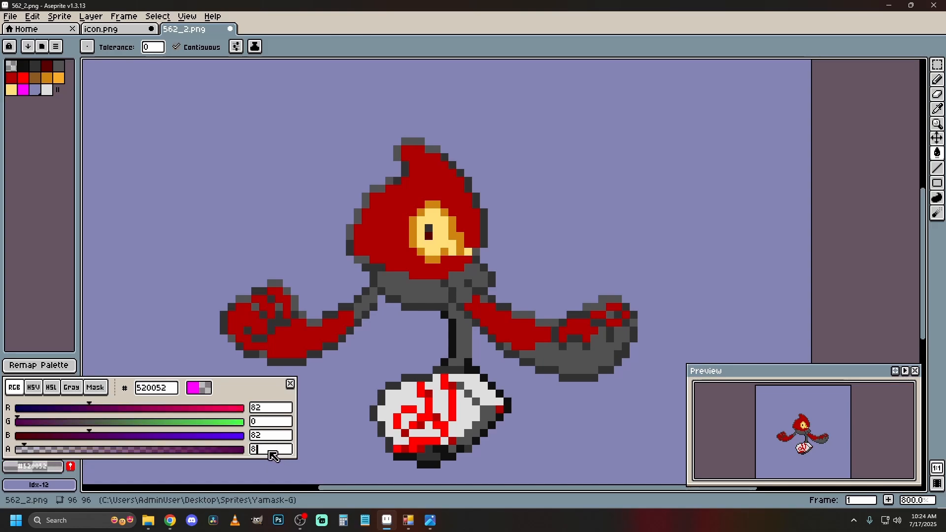
pyautogui.write('2')
pyautogui.click(291, 385)
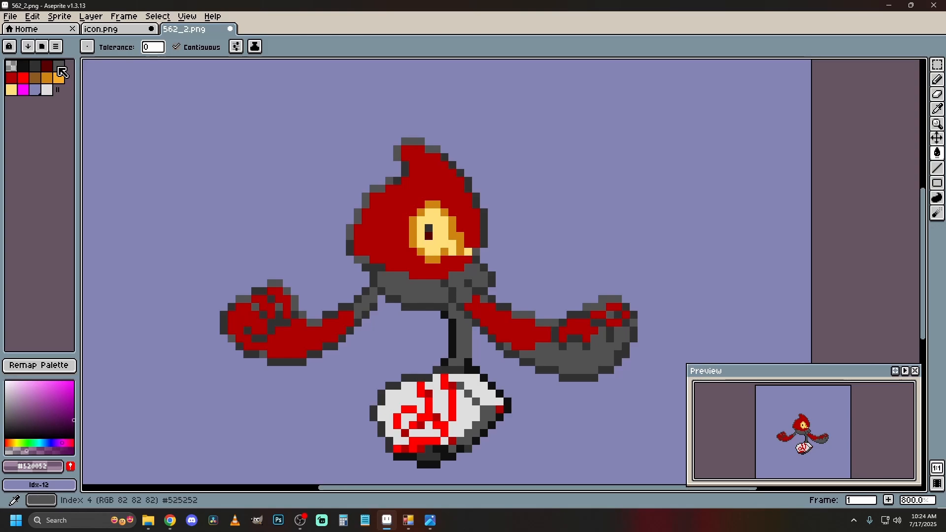
# Set the foreground color to hex 525252 and lighten it to a slightly brighter grey.
pyautogui.click(33, 466)
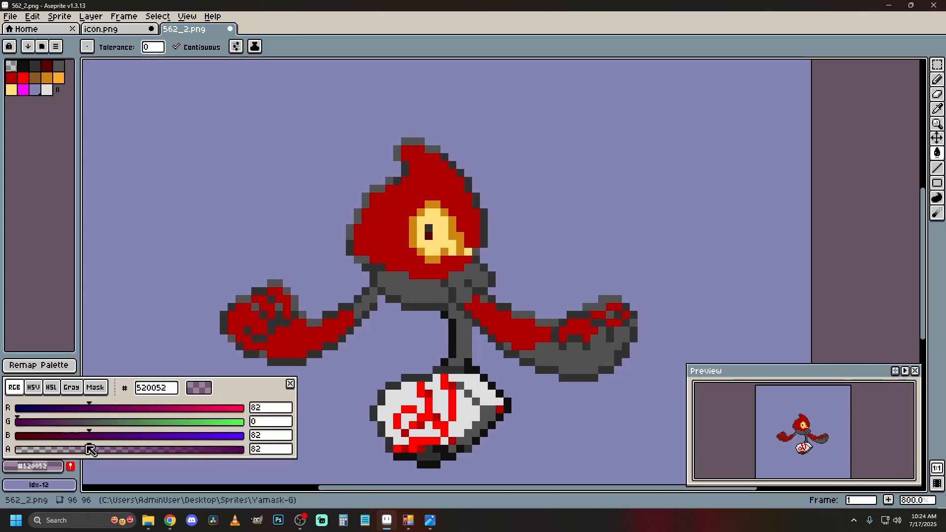
pyautogui.moveTo(169, 388); pyautogui.dragTo(156, 392)
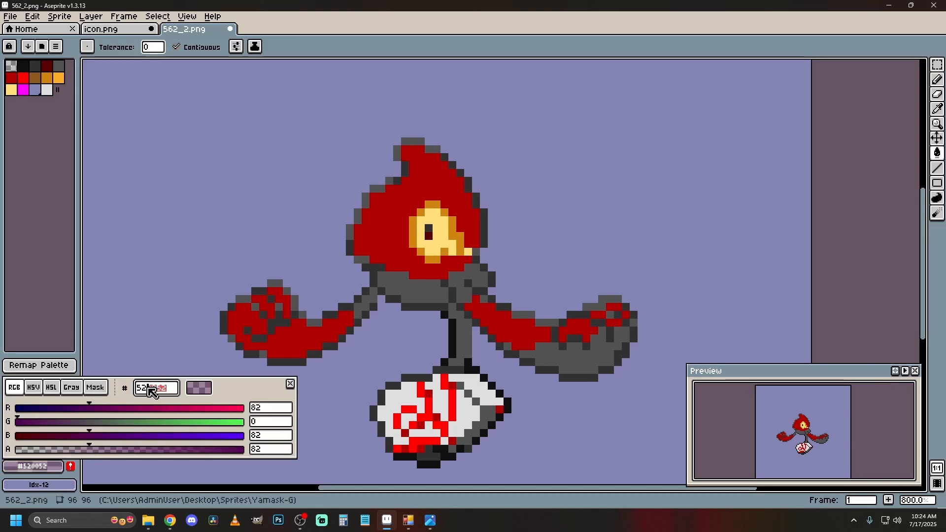
pyautogui.write('5')
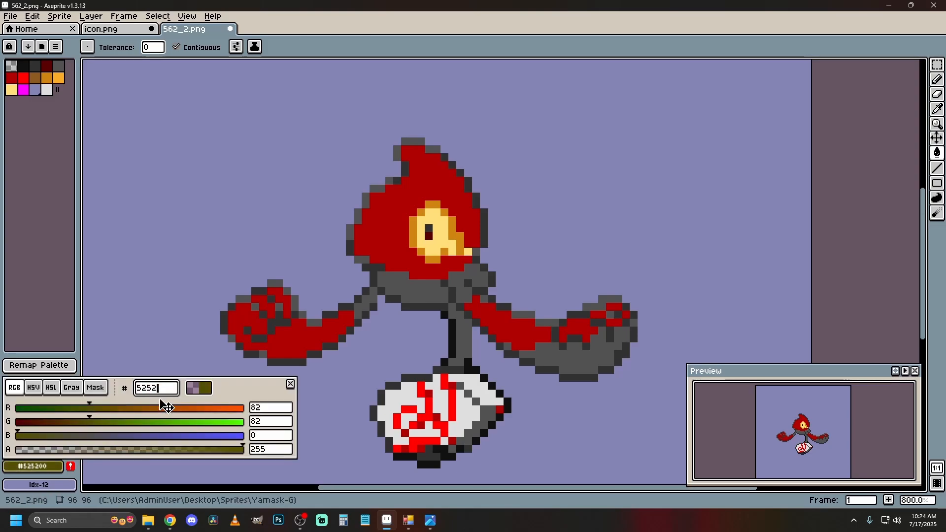
pyautogui.write('252')
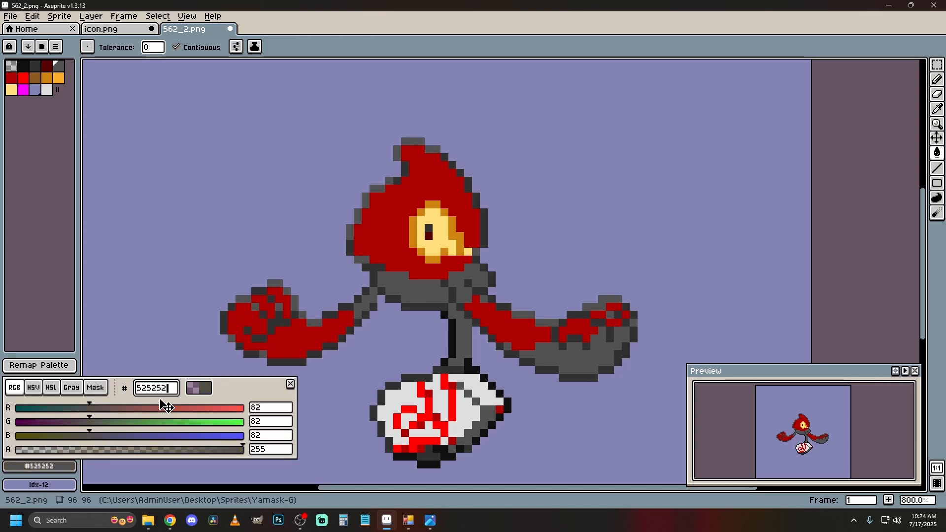
pyautogui.click(290, 384)
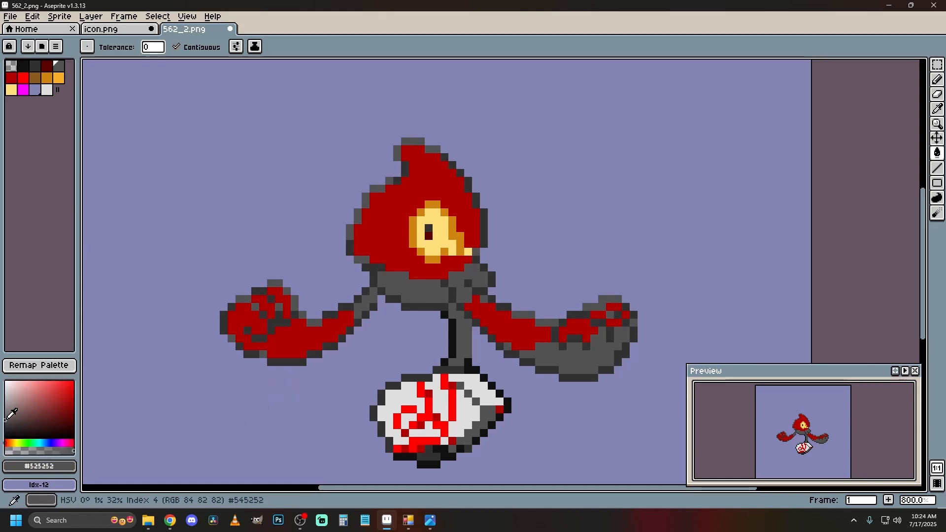
pyautogui.click(6, 413)
pyautogui.moveTo(10, 408); pyautogui.dragTo(3, 419)
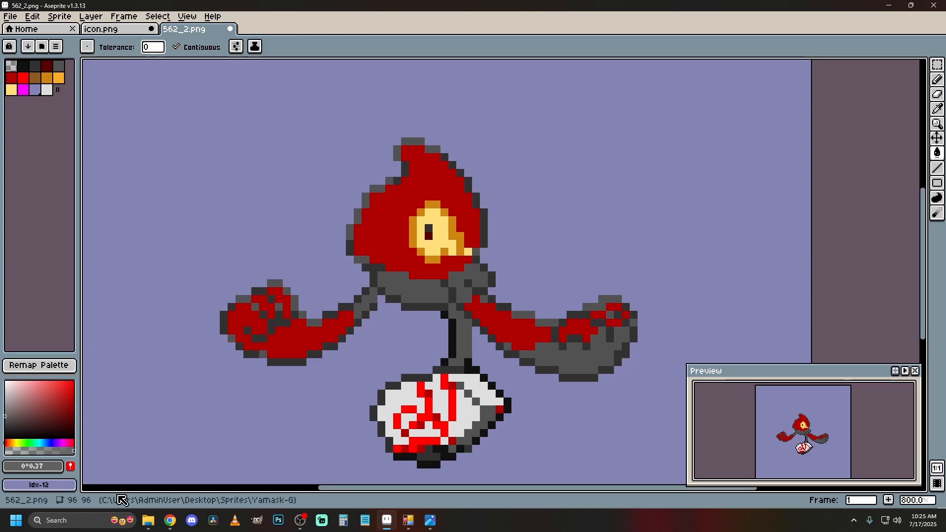
# Change the magenta palette entry, index 11, to hex 525252 with palette editing unlocked, and lighten it to about 777777.
pyautogui.click(23, 90)
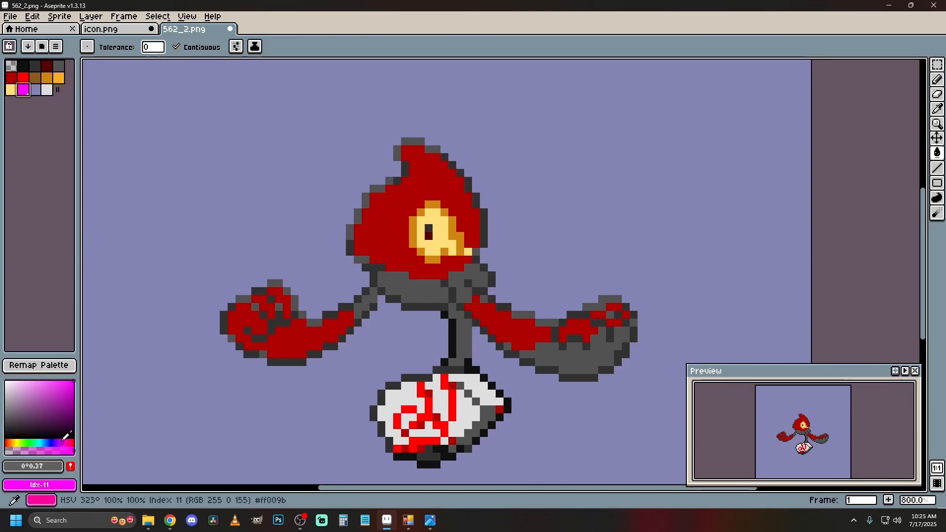
pyautogui.click(40, 466)
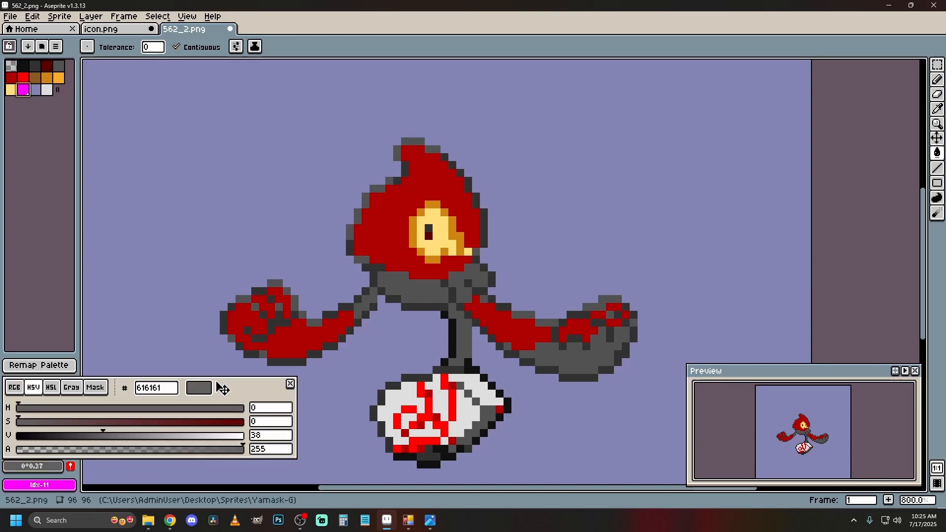
pyautogui.click(162, 387)
pyautogui.write('5255')
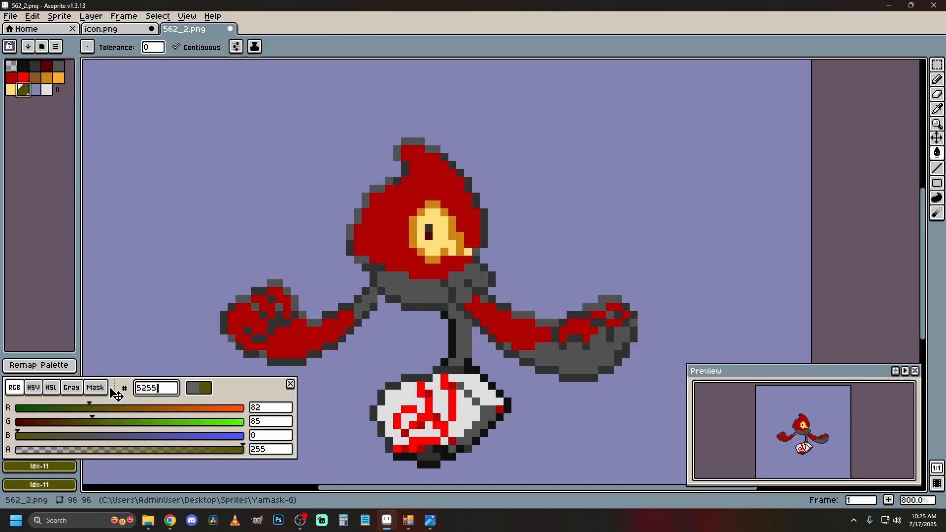
pyautogui.press('BackSpace')
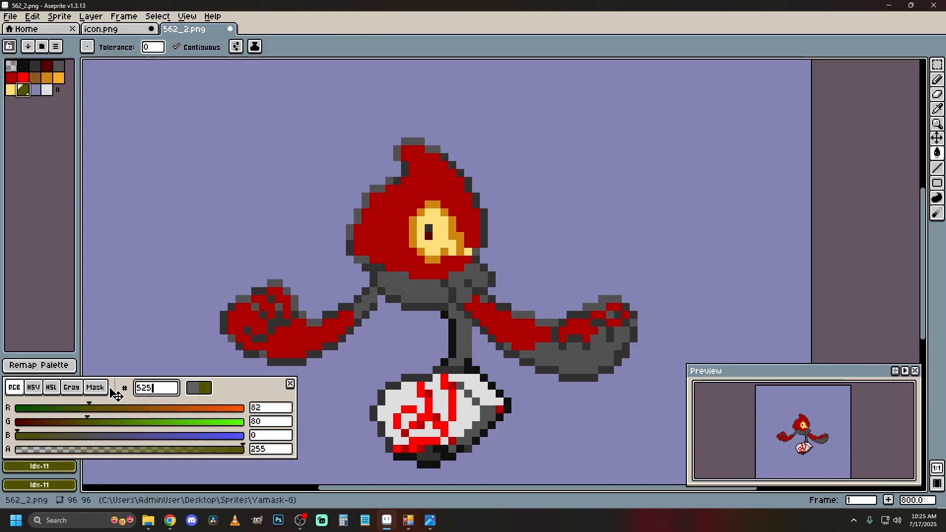
pyautogui.write('252')
pyautogui.press('Return')
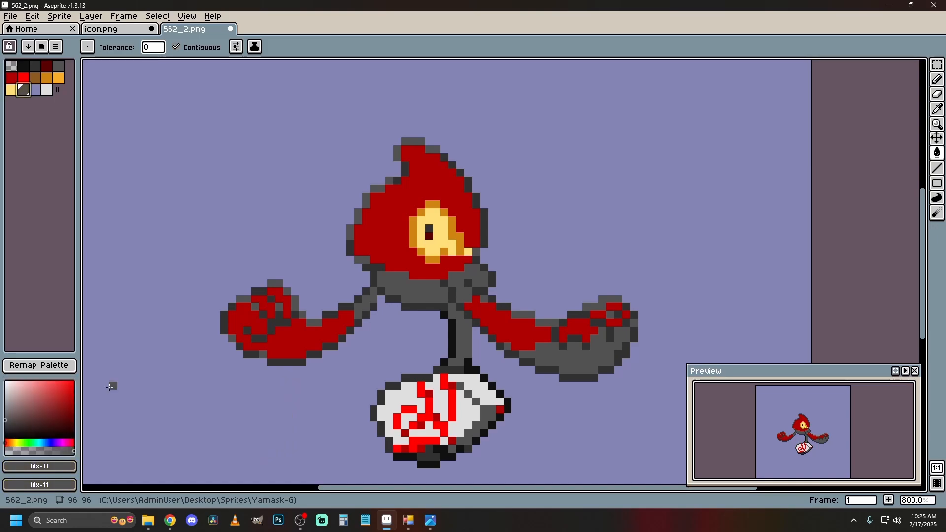
pyautogui.click(5, 418)
pyautogui.moveTo(5, 418); pyautogui.dragTo(5, 413)
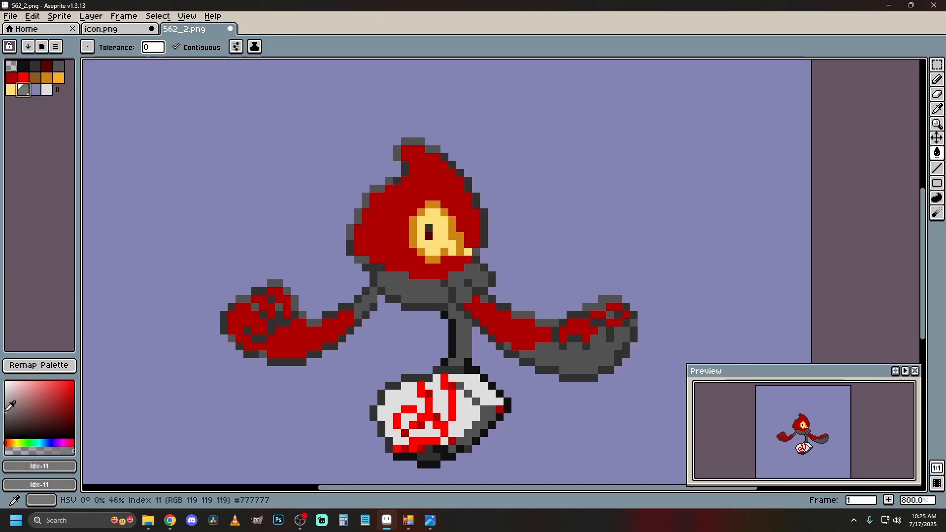
# Fill the red areas of the head and of the right-hand arm and fist with light grey, index 11.
pyautogui.click(412, 190)
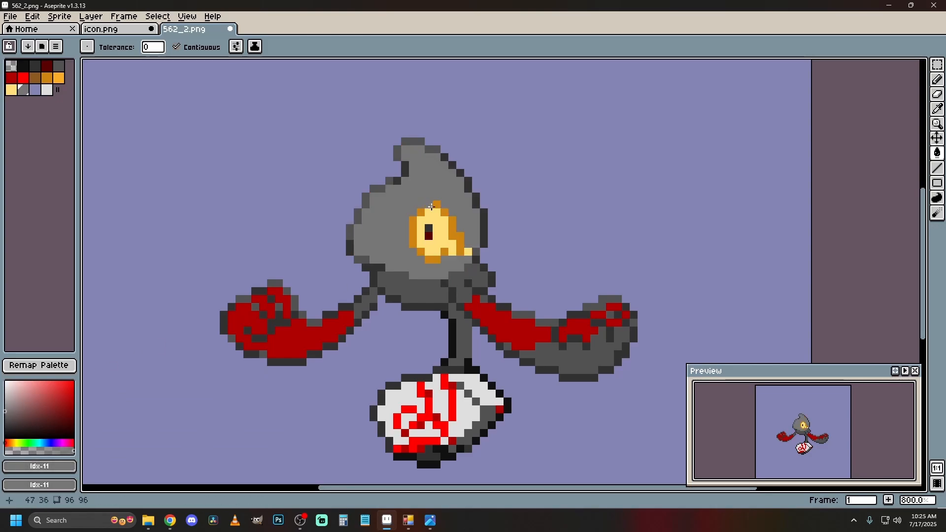
pyautogui.click(493, 320)
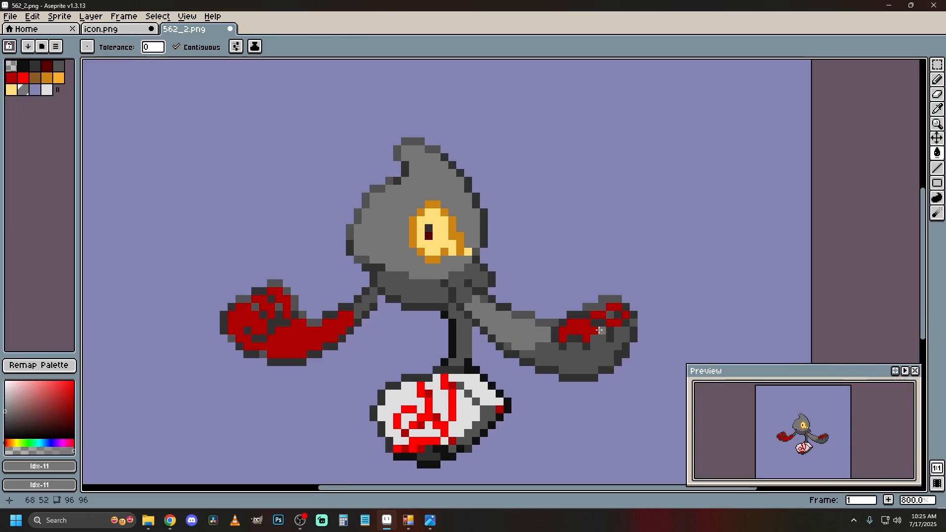
pyautogui.click(574, 327)
pyautogui.click(601, 315)
pyautogui.click(613, 307)
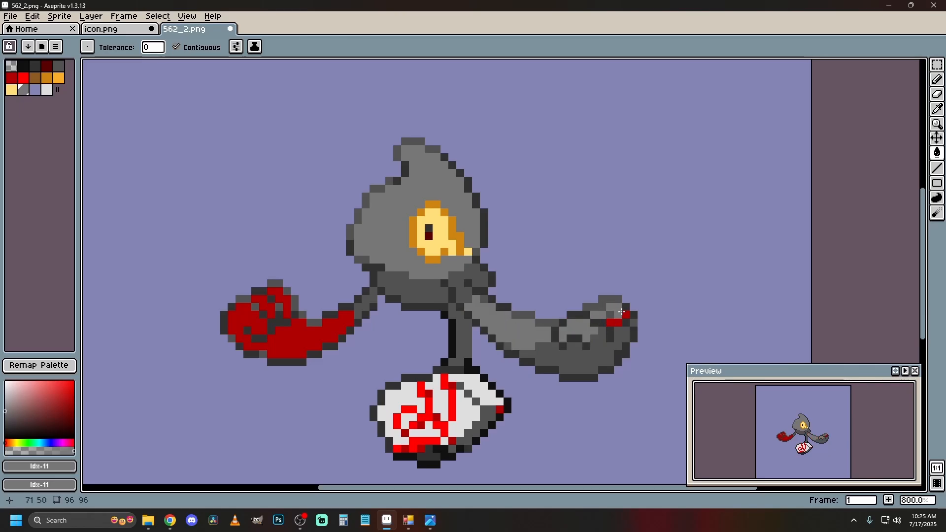
pyautogui.click(632, 314)
pyautogui.click(32, 17)
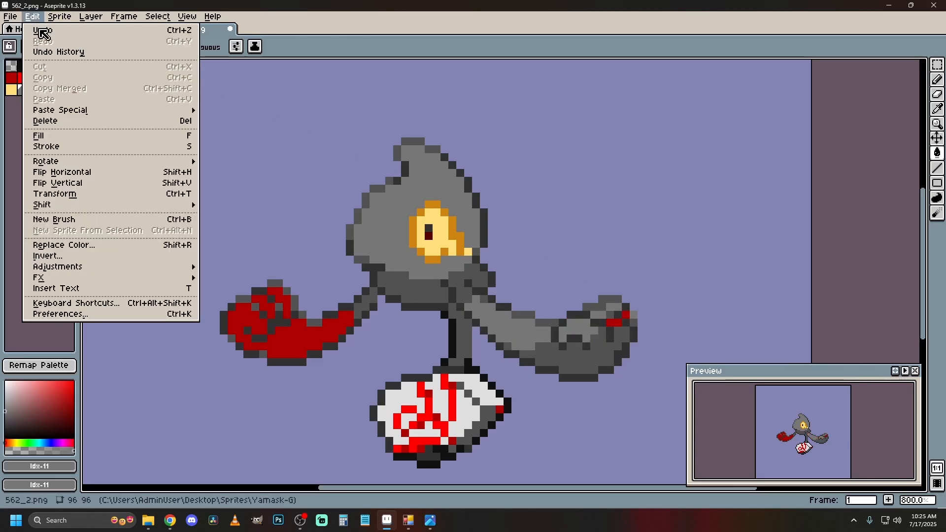
pyautogui.click(46, 31)
pyautogui.click(624, 317)
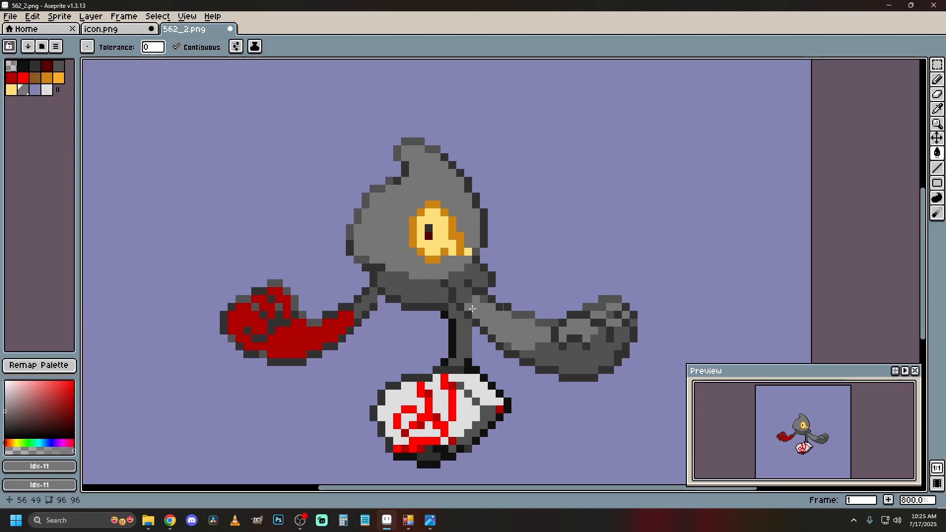
# Fill the red areas of the left-hand arm and fist with the same light grey, index 11.
pyautogui.click(323, 338)
pyautogui.click(263, 308)
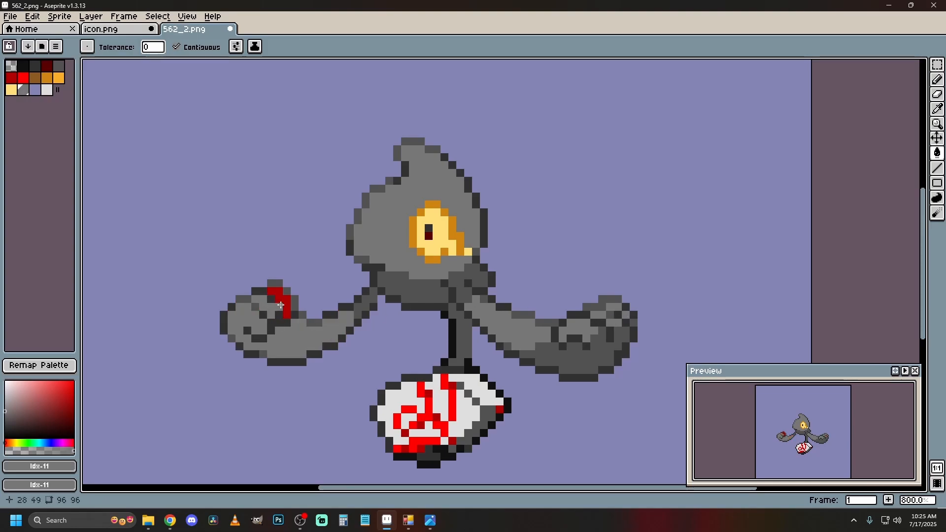
pyautogui.click(285, 299)
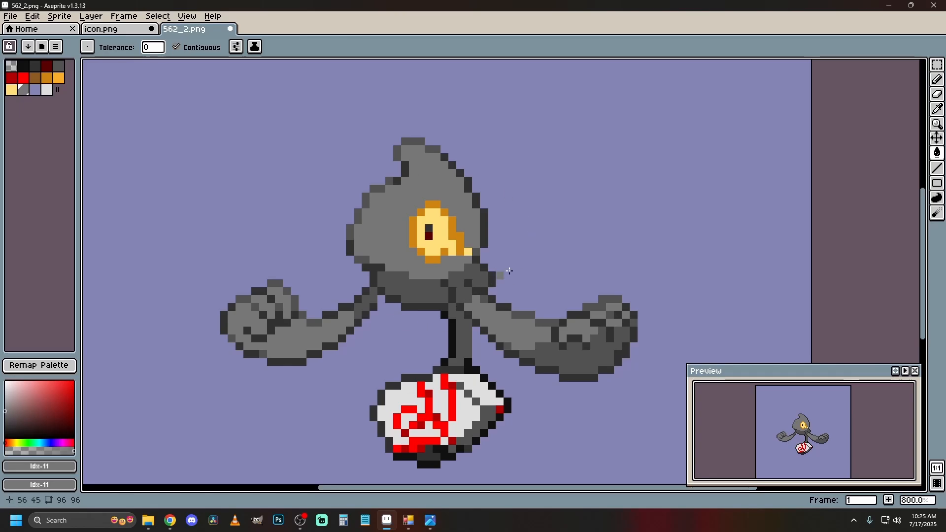
# Change the eye's palette colors to dark purple for the orange rim, index 8, and light purple for the yellow area, index 10.
pyautogui.moveTo(945, 197); pyautogui.dragTo(945, 158)
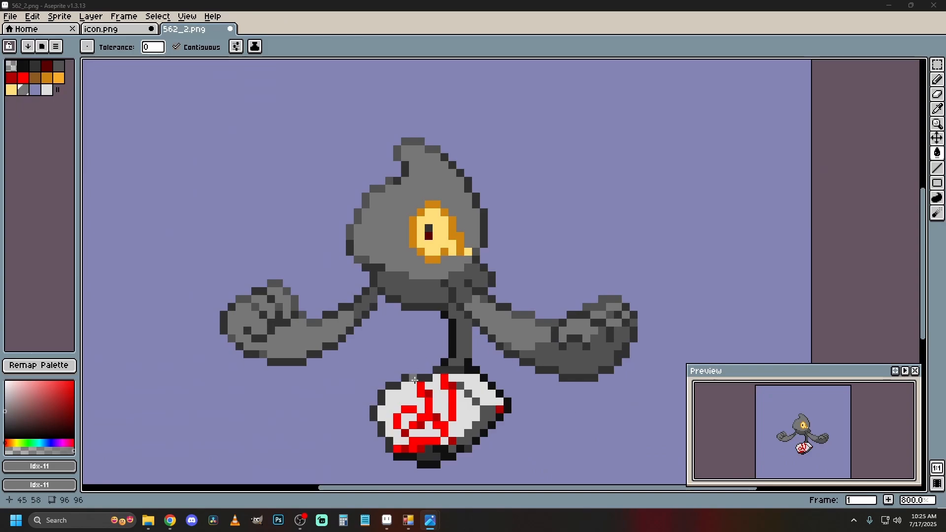
pyautogui.click(48, 80)
pyautogui.moveTo(48, 442); pyautogui.dragTo(60, 408)
pyautogui.click(11, 90)
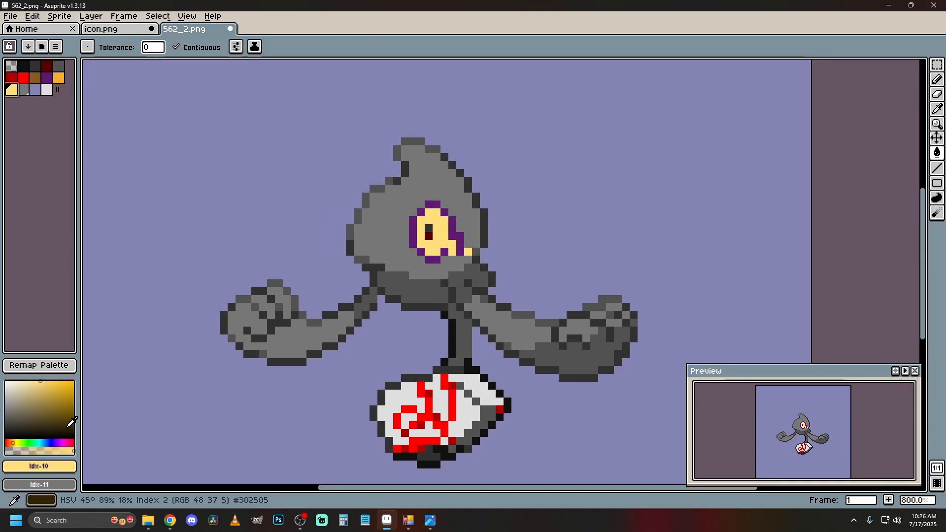
pyautogui.moveTo(57, 442); pyautogui.dragTo(58, 438)
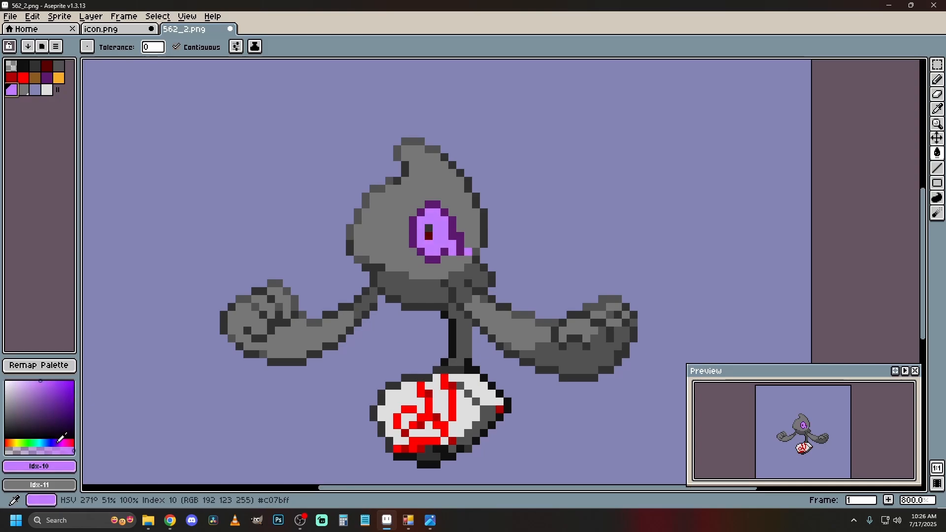
# Fill the dark red and grey pupil pixels of the eye with near-black, index 1.
pyautogui.click(35, 67)
pyautogui.click(428, 236)
pyautogui.click(23, 66)
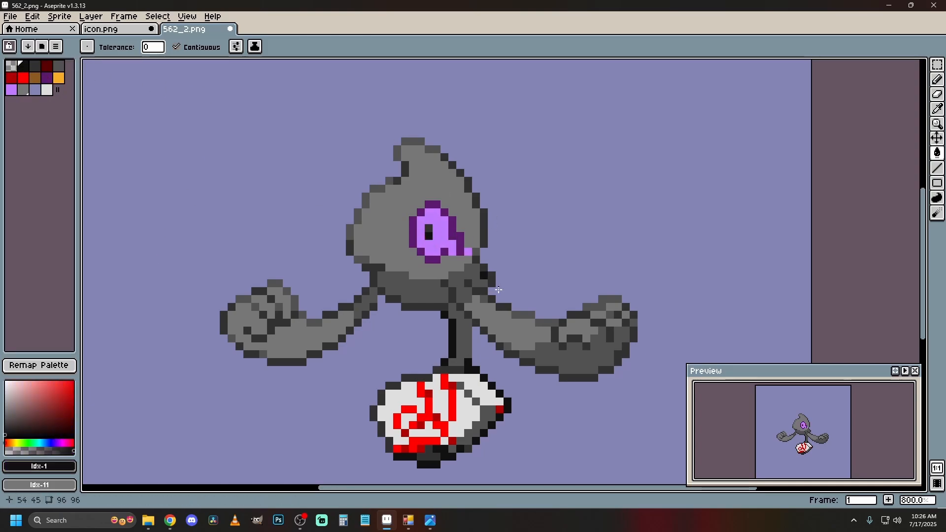
pyautogui.scroll(-4, 434, 356)
pyautogui.scroll(1, 383, 365)
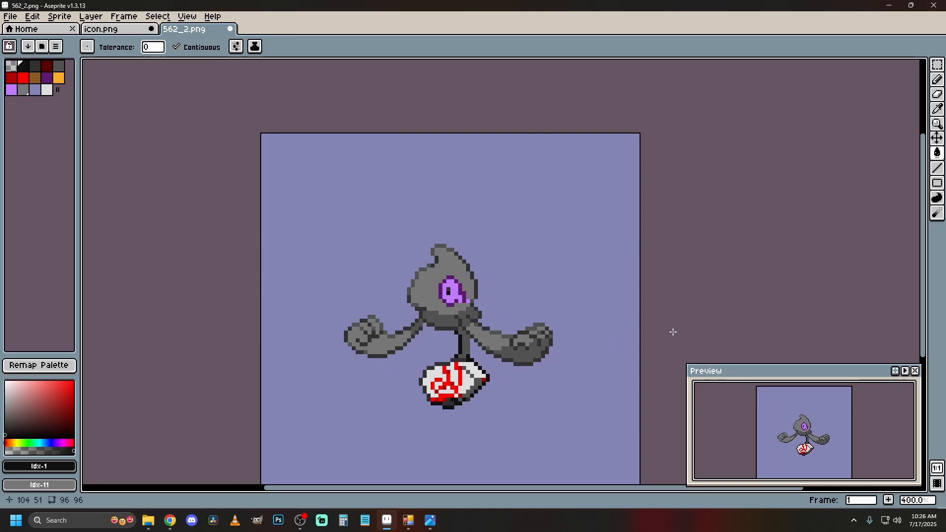
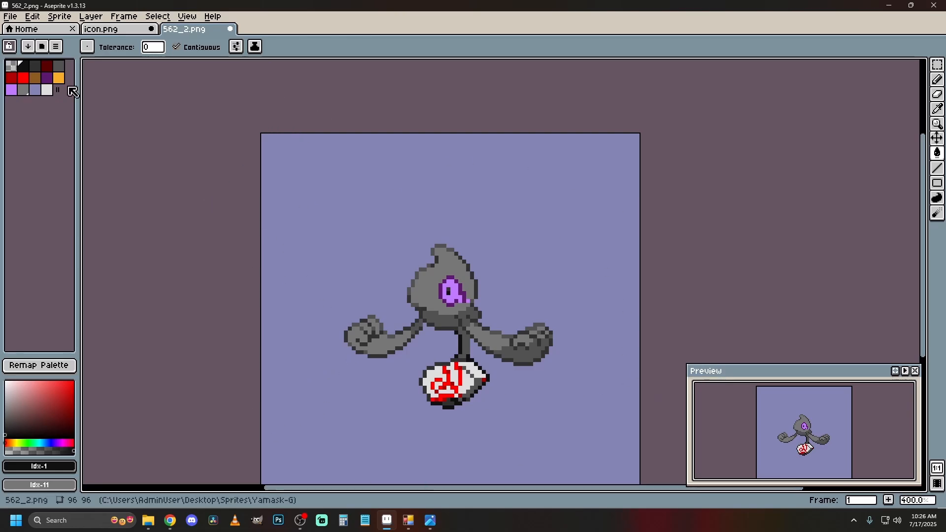
# Save the front sprite's palette in the Yamask-G folder as Palette-G.
pyautogui.click(57, 90)
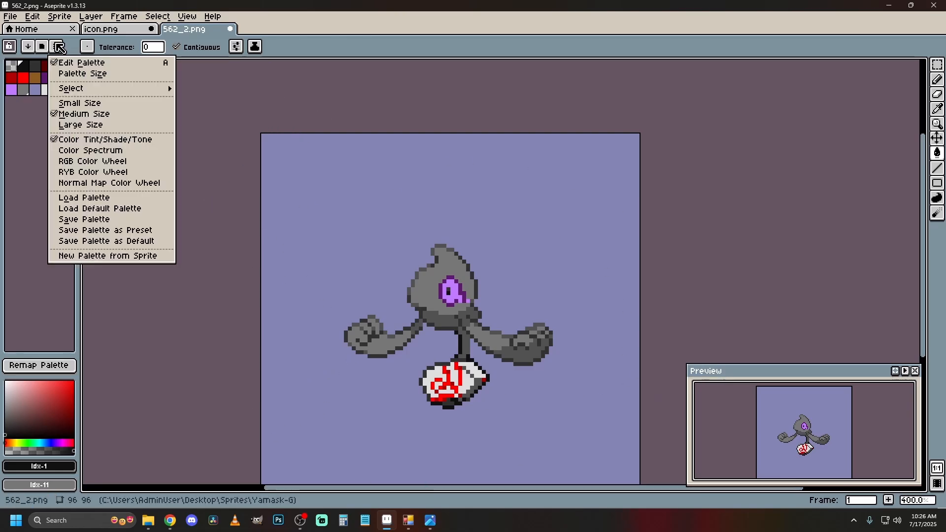
pyautogui.click(114, 222)
pyautogui.click(221, 178)
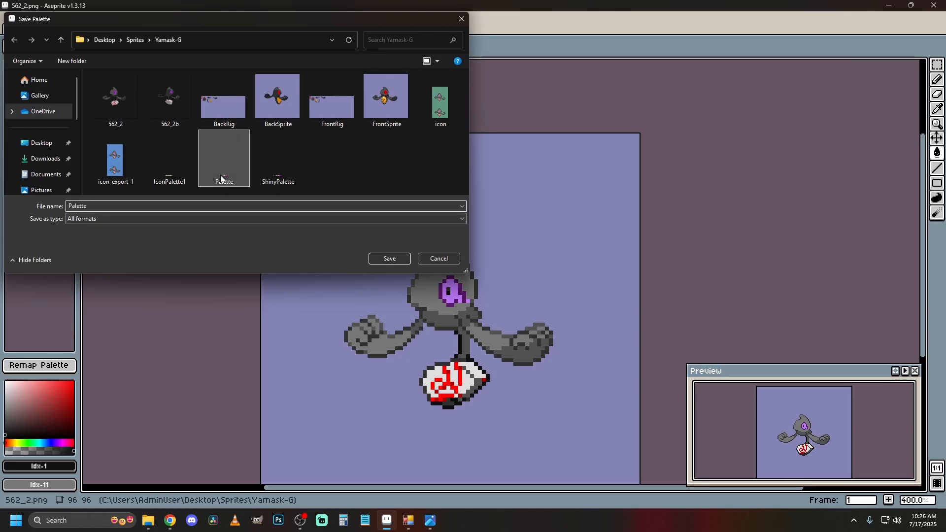
pyautogui.click(98, 206)
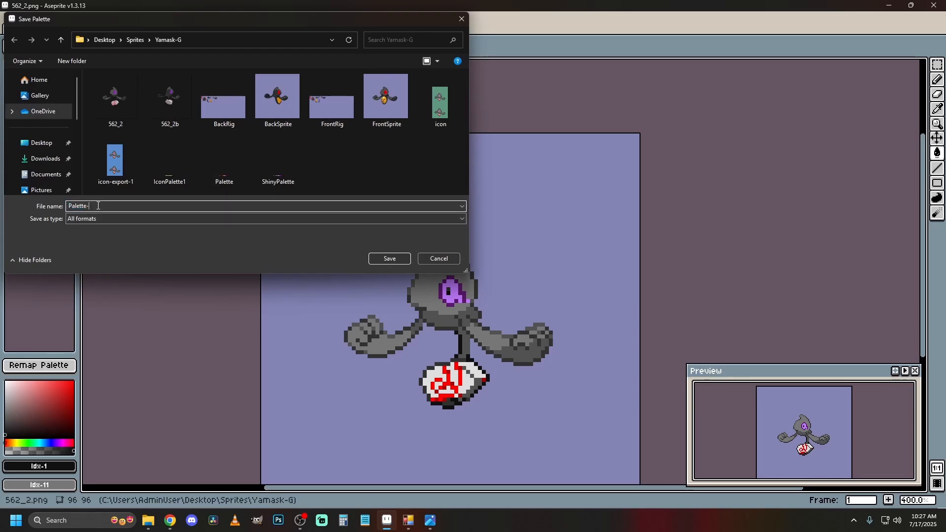
pyautogui.press('Return')
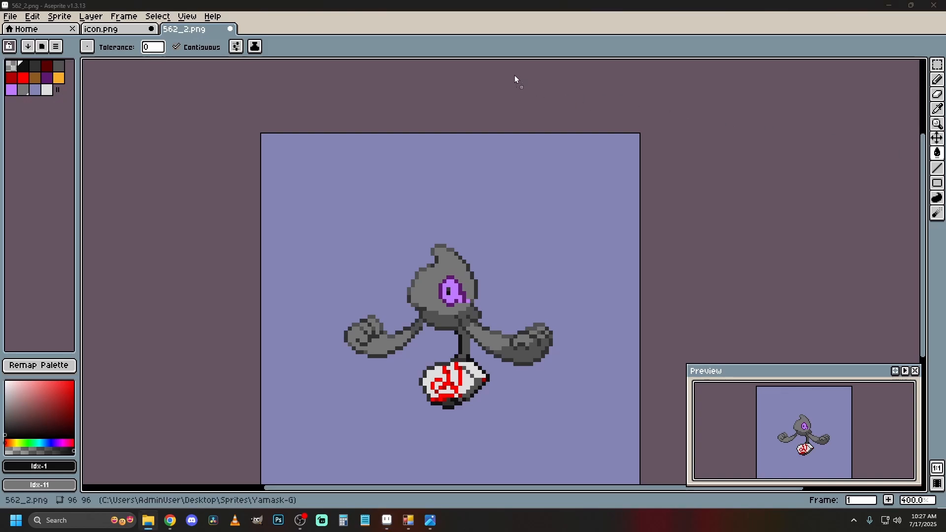
# Open the back sprite image 562_2b.png from the Yamask-G folder for editing.
pyautogui.moveTo(514, 75); pyautogui.dragTo(512, 94)
pyautogui.click(473, 395)
pyautogui.scroll(3, 490, 263)
pyautogui.moveTo(550, 255); pyautogui.dragTo(477, 206)
pyautogui.scroll(-2, 477, 206)
pyautogui.scroll(2, 464, 184)
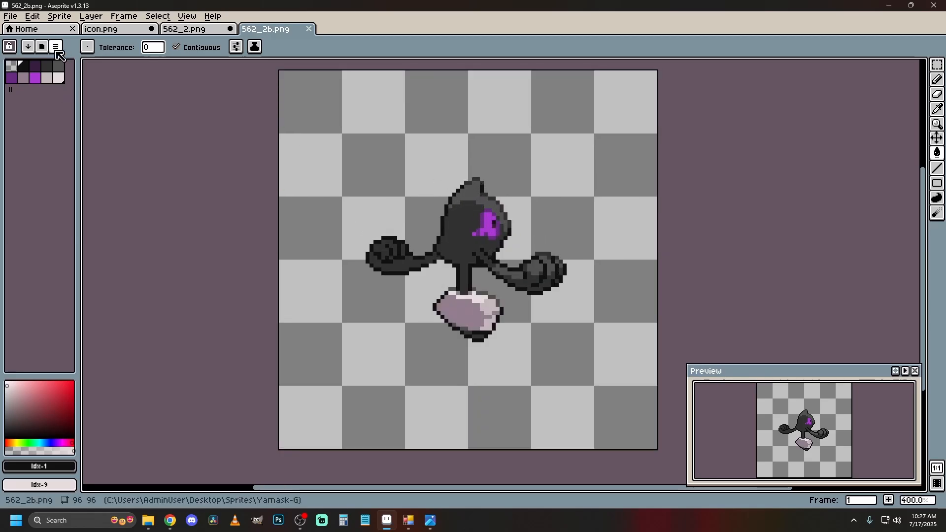
# Load the saved palette file Palette-G.aseprite into the back sprite 562_2b.png.
pyautogui.click(57, 50)
pyautogui.click(67, 19)
pyautogui.moveTo(84, 39)
pyautogui.click(199, 63)
pyautogui.click(56, 49)
pyautogui.click(105, 197)
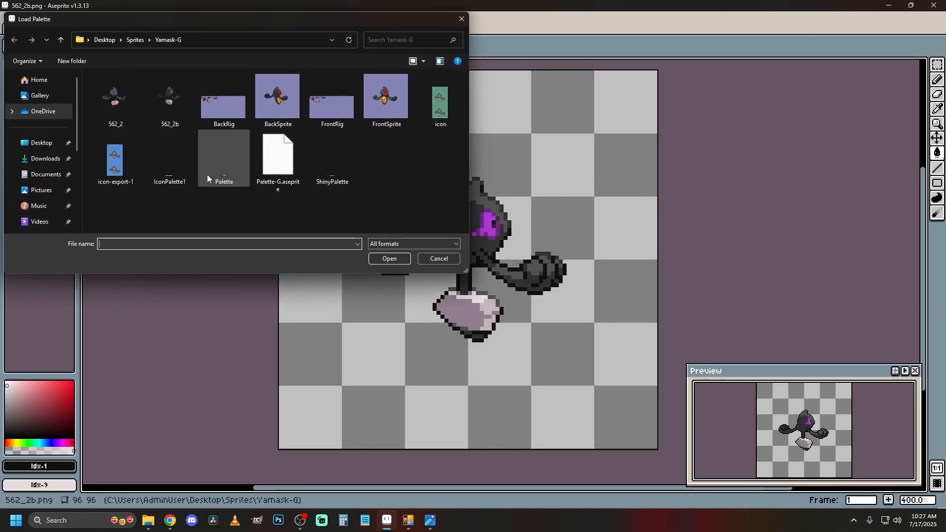
pyautogui.doubleClick(276, 157)
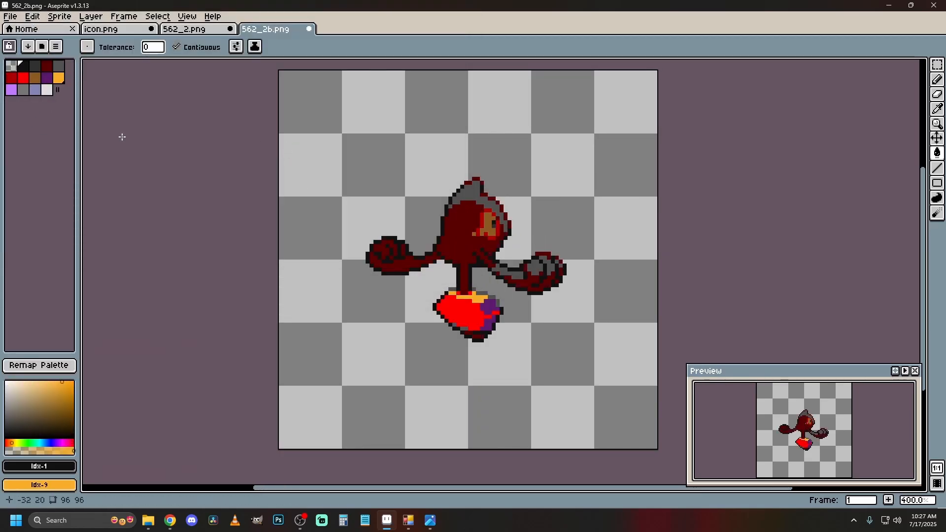
# Fill the back sprite's transparent background with the blue-violet color, index 12.
pyautogui.click(35, 90)
pyautogui.click(583, 287)
pyautogui.scroll(1, 585, 289)
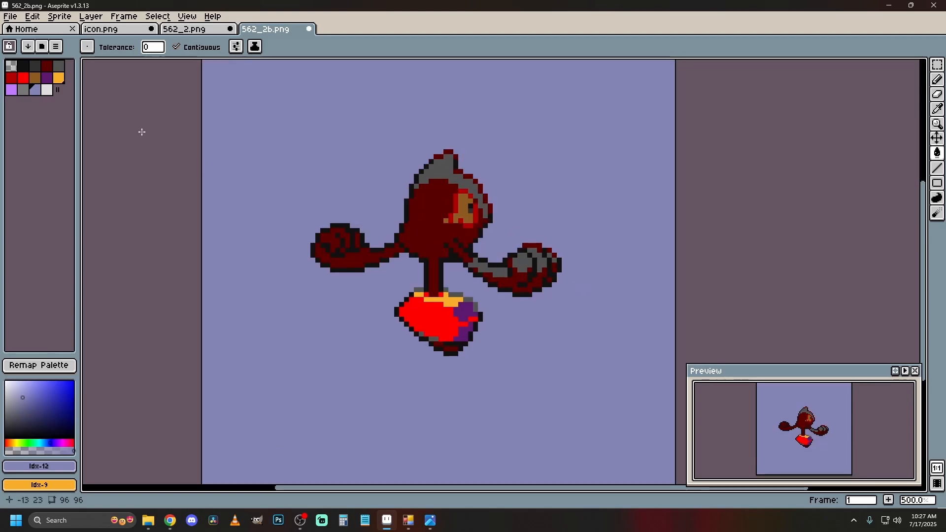
pyautogui.scroll(1, 441, 173)
# Fill the grey highlights of the head and of the right-hand fist and arm with light grey, index 11.
pyautogui.click(23, 91)
pyautogui.click(445, 169)
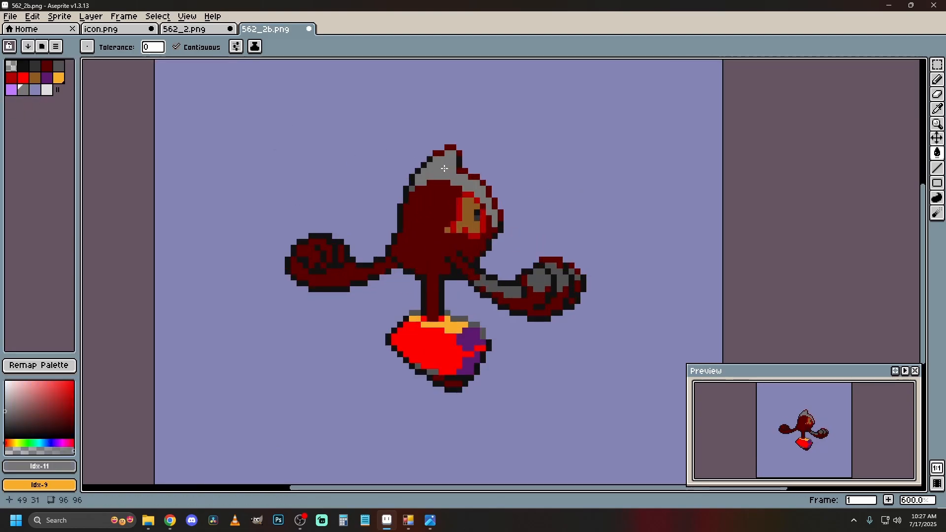
pyautogui.click(555, 271)
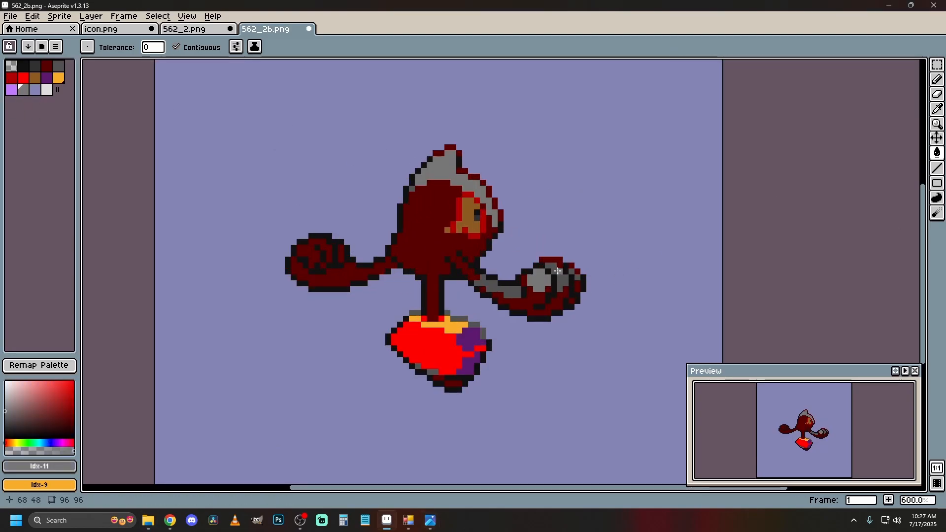
pyautogui.click(558, 272)
pyautogui.click(574, 274)
pyautogui.click(510, 290)
# Fill the dark red areas of the body, both arms and the left-hand fist with dark grey, index 2.
pyautogui.click(36, 67)
pyautogui.click(433, 260)
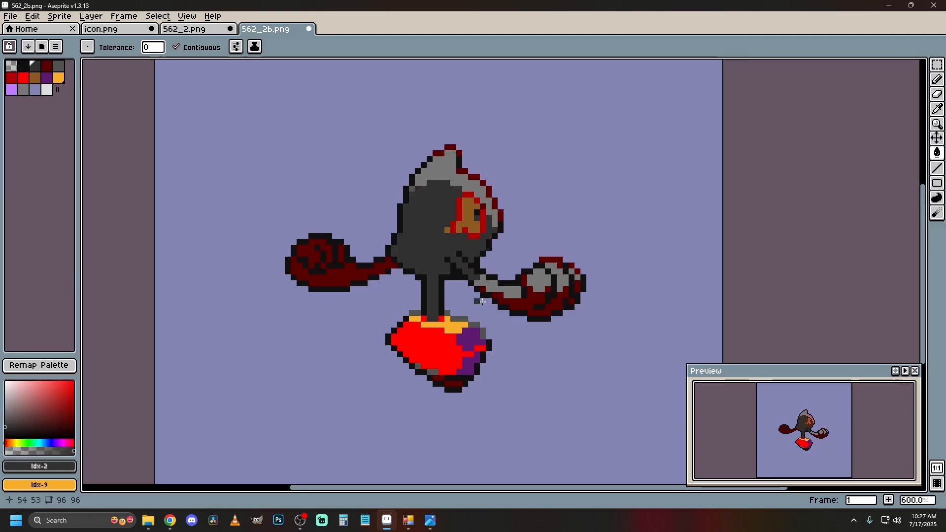
pyautogui.click(512, 303)
pyautogui.click(340, 280)
pyautogui.click(324, 263)
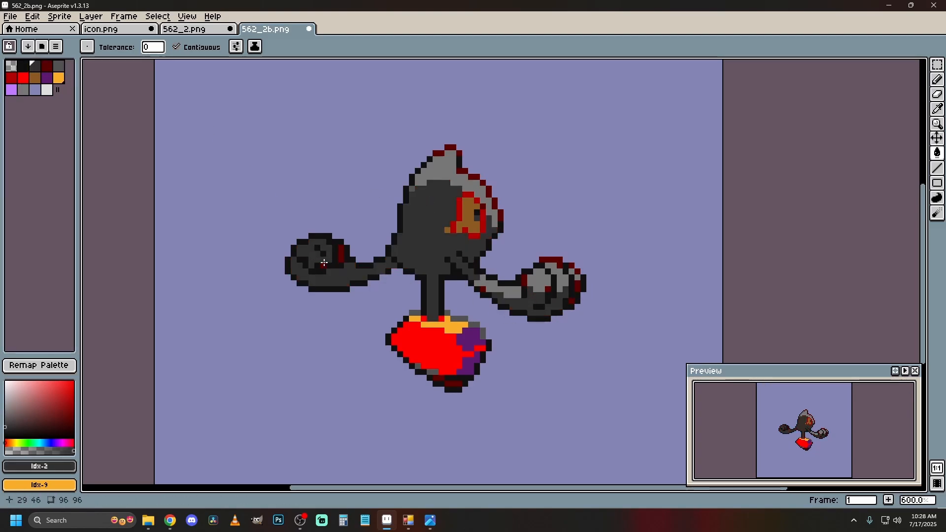
pyautogui.click(341, 254)
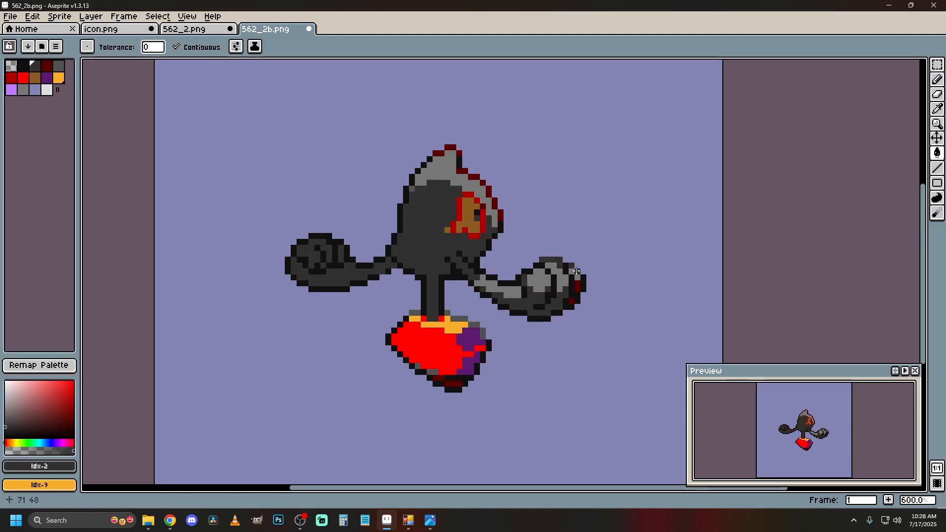
# Fill the dark red outline pixels along the head's right edge and tip with dark grey, index 2.
pyautogui.click(500, 215)
pyautogui.click(494, 204)
pyautogui.click(488, 192)
pyautogui.click(482, 183)
pyautogui.click(474, 177)
pyautogui.click(462, 171)
pyautogui.click(459, 153)
pyautogui.click(450, 147)
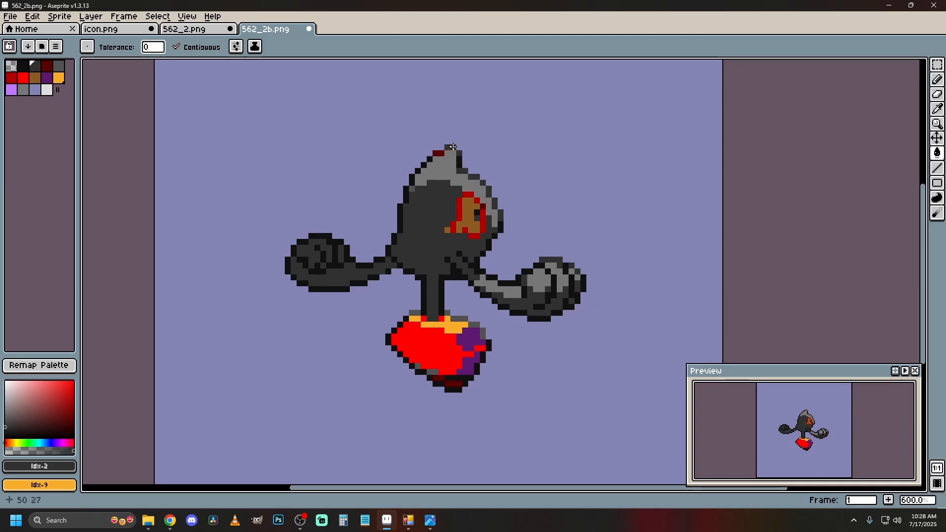
# Fill the eye's red rim with dark purple, index 8, and its brown area with light purple, index 10.
pyautogui.click(47, 79)
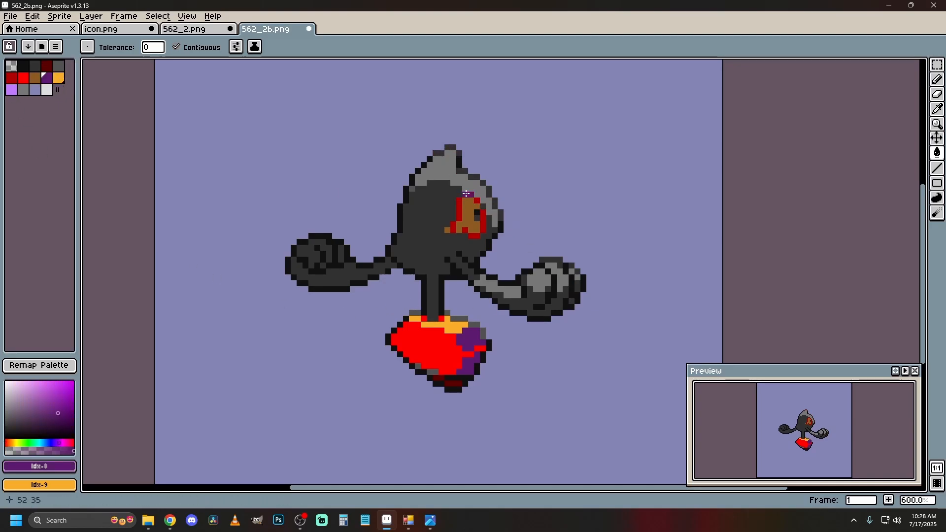
pyautogui.click(468, 195)
pyautogui.click(477, 201)
pyautogui.click(483, 215)
pyautogui.click(11, 89)
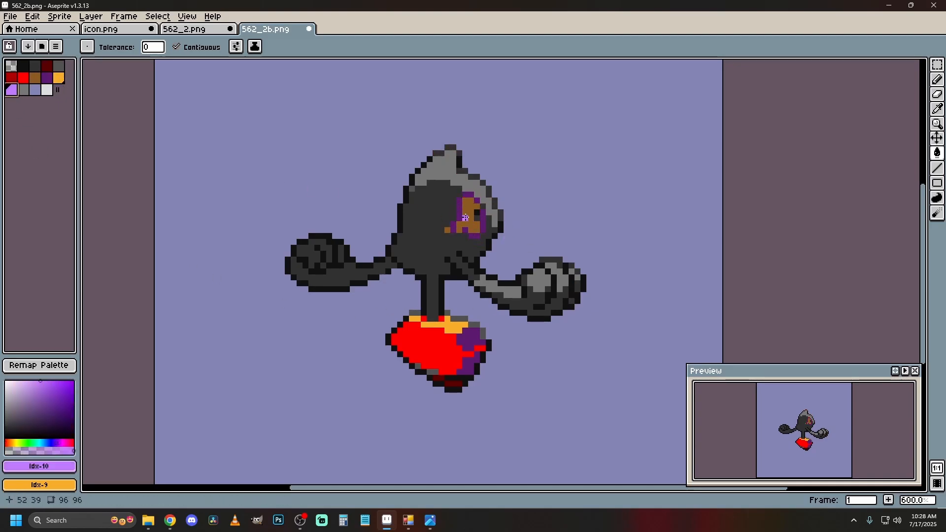
pyautogui.click(465, 217)
pyautogui.click(459, 212)
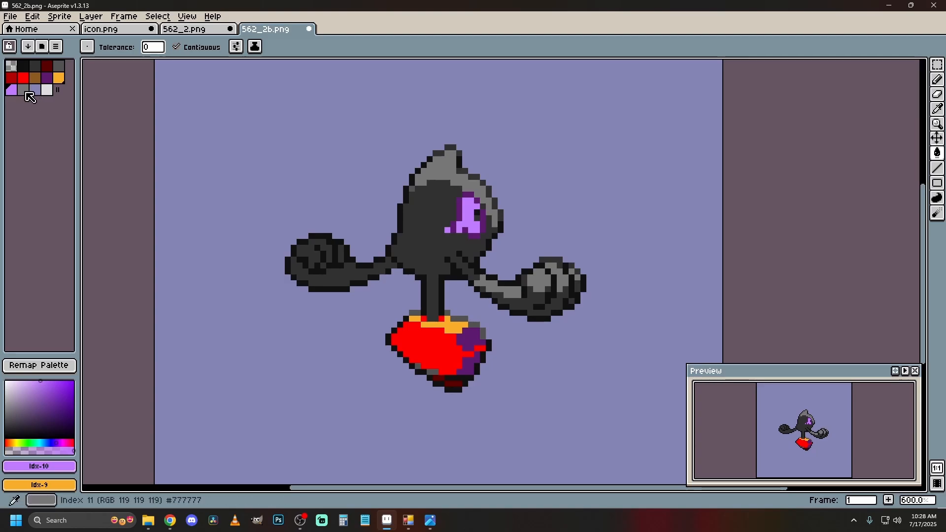
# Fill the mask's purple and orange areas with off-white, index 13.
pyautogui.click(46, 89)
pyautogui.click(470, 339)
pyautogui.click(468, 363)
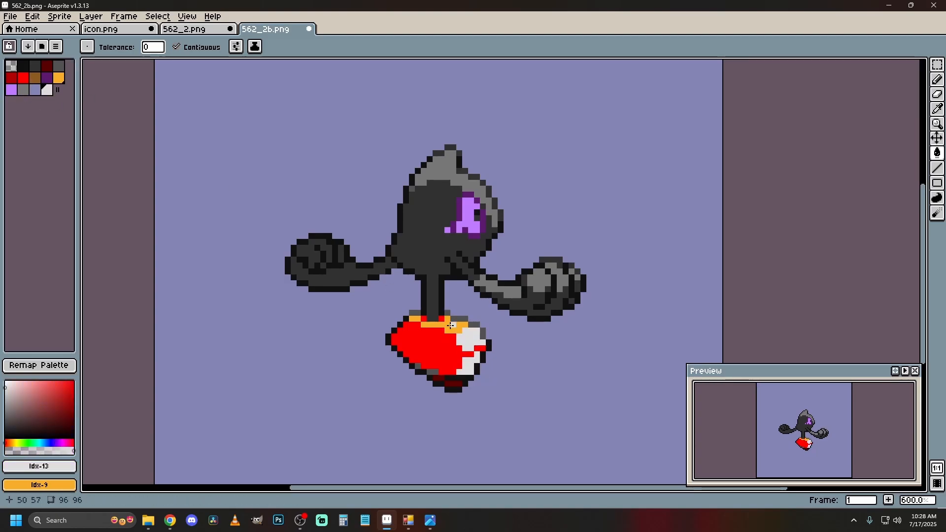
pyautogui.click(446, 325)
# Fill the mask's dark red underside with dark grey, index 2, and its bright red area with light grey, index 11.
pyautogui.click(35, 65)
pyautogui.click(436, 379)
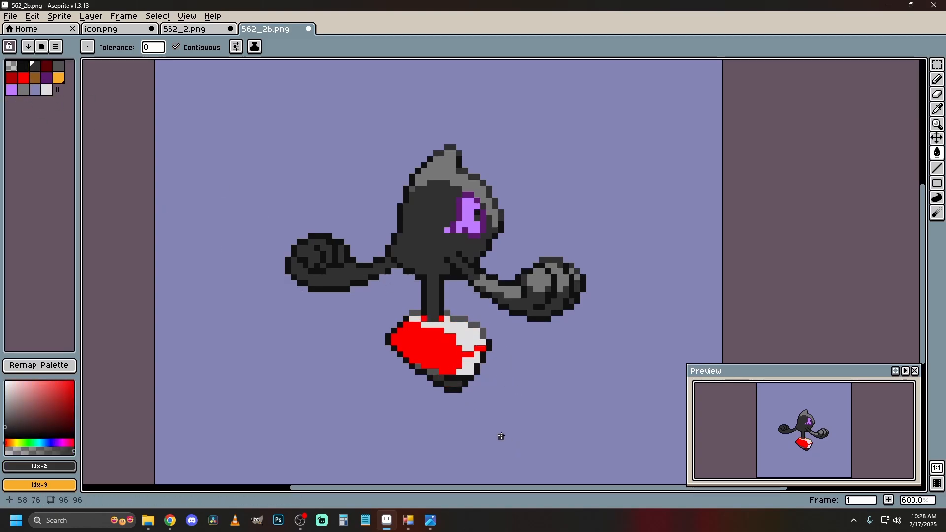
pyautogui.click(23, 89)
pyautogui.click(428, 347)
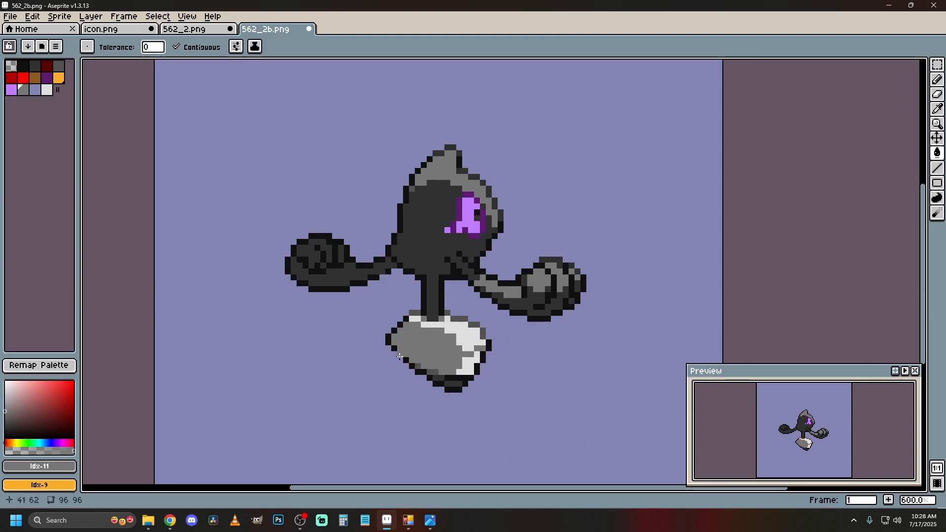
# Refill the light grey highlights of the head and of the right-hand fist and arm with medium grey, index 4.
pyautogui.click(59, 65)
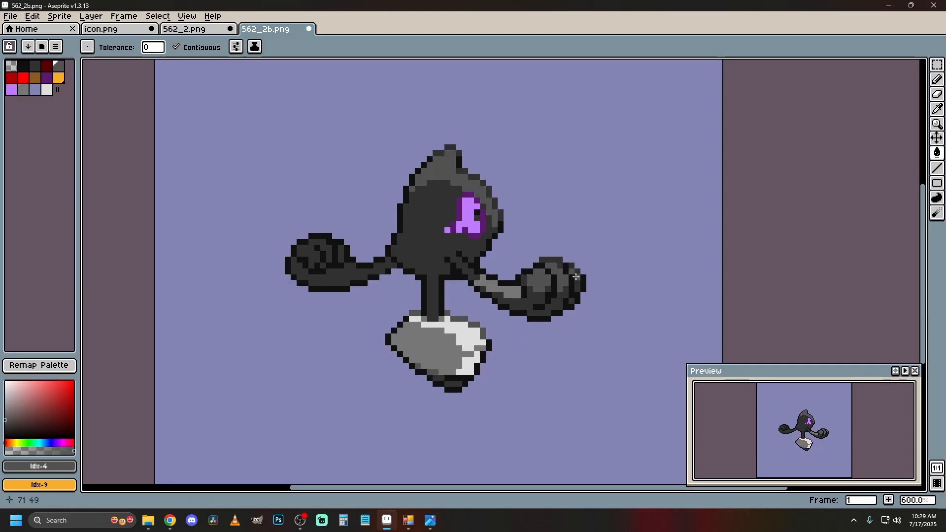
pyautogui.click(508, 292)
pyautogui.scroll(-3, 340, 315)
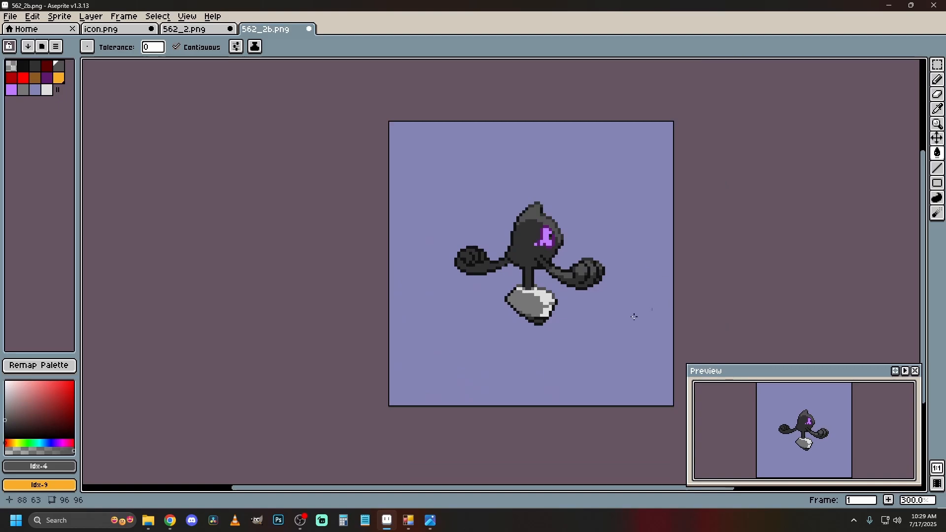
pyautogui.scroll(1, 616, 273)
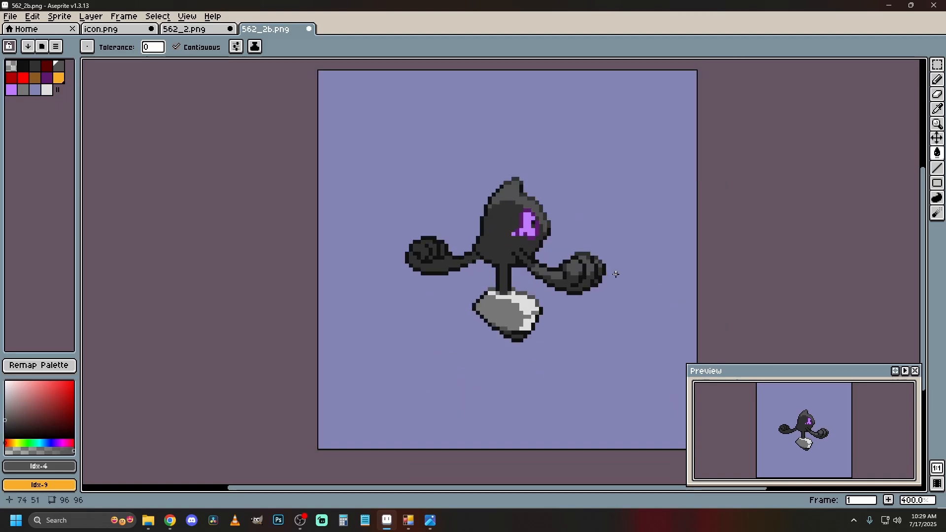
# Export the recolored back sprite 562_2b as a separate PNG file.
pyautogui.click(12, 18)
pyautogui.moveTo(61, 119)
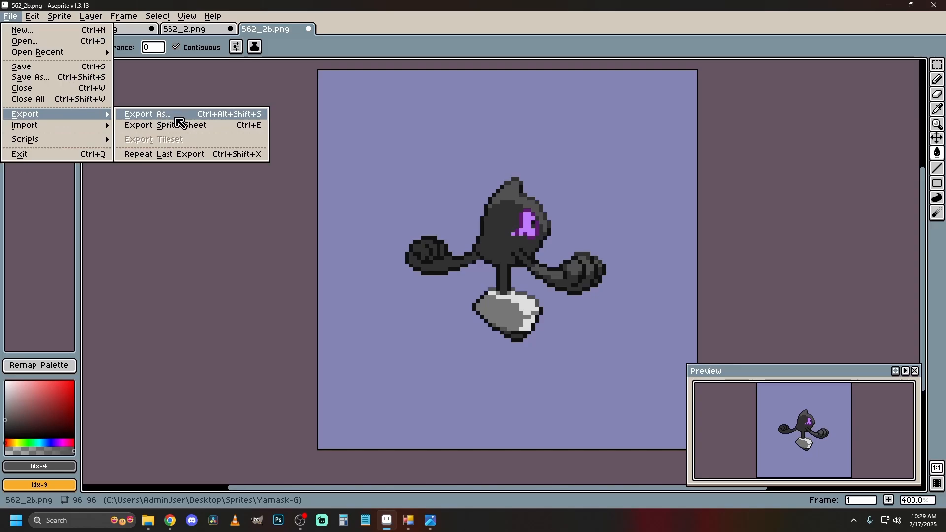
pyautogui.click(181, 118)
pyautogui.click(158, 40)
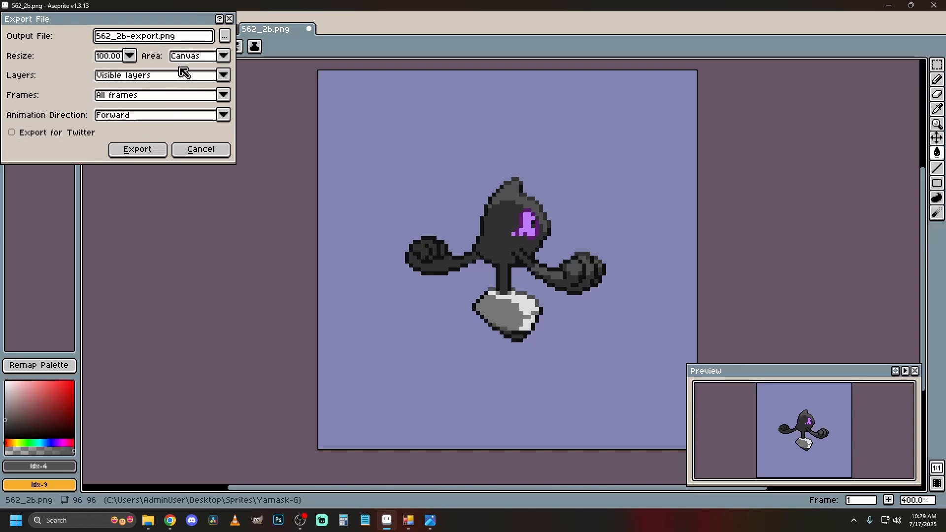
pyautogui.press('BackSpace')
pyautogui.write('-1')
pyautogui.click(137, 149)
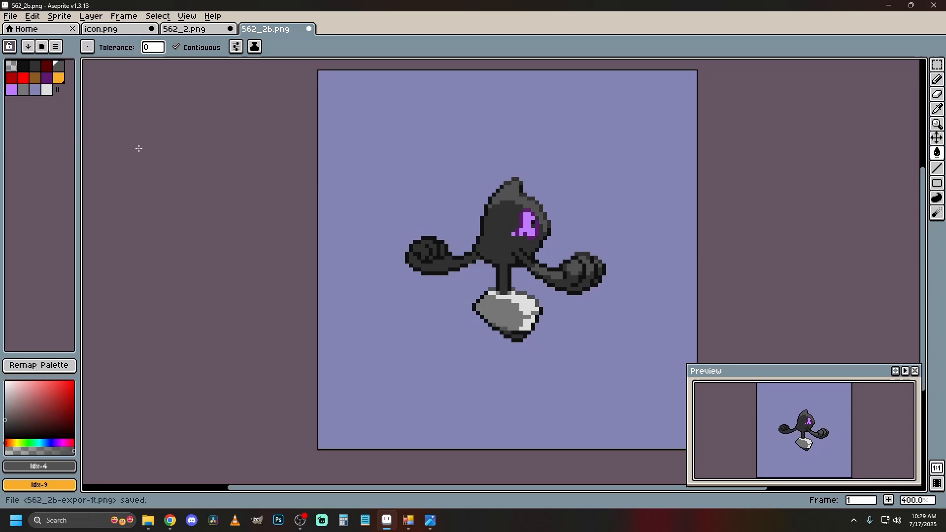
# Export the recolored front sprite 562_2 as a separate PNG file.
pyautogui.click(184, 30)
pyautogui.click(10, 16)
pyautogui.moveTo(80, 115)
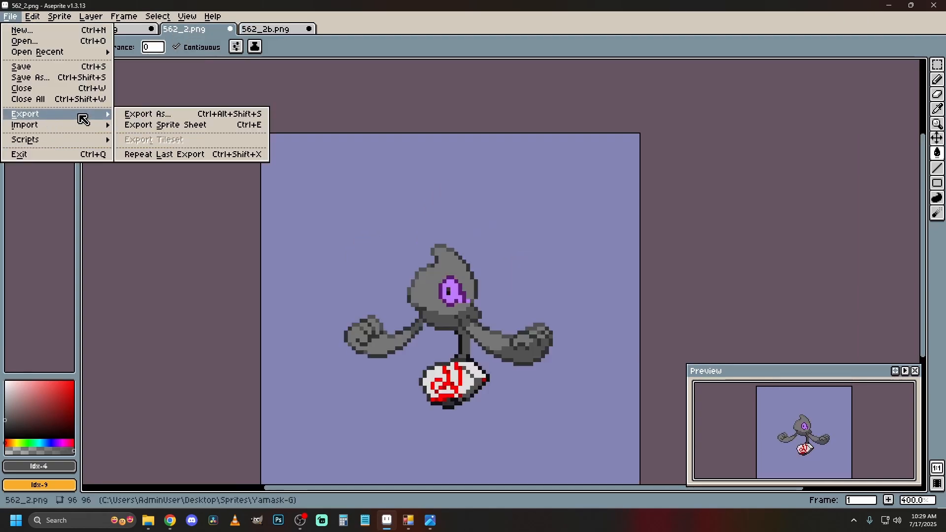
pyautogui.click(176, 113)
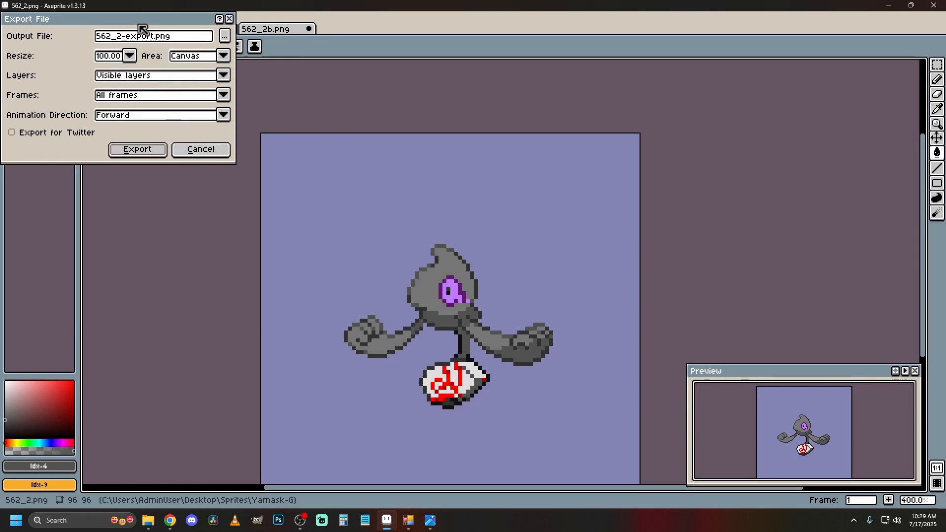
pyautogui.click(153, 37)
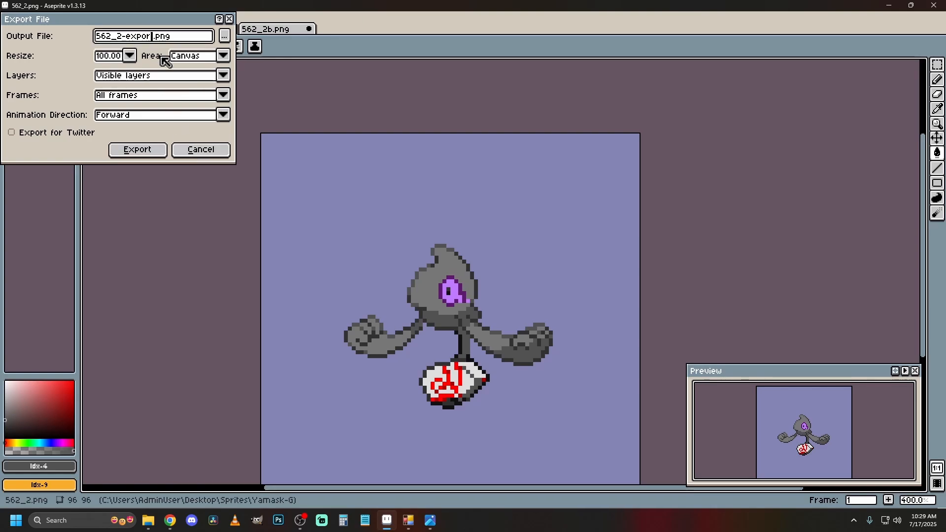
pyautogui.write('-1t')
pyautogui.click(157, 148)
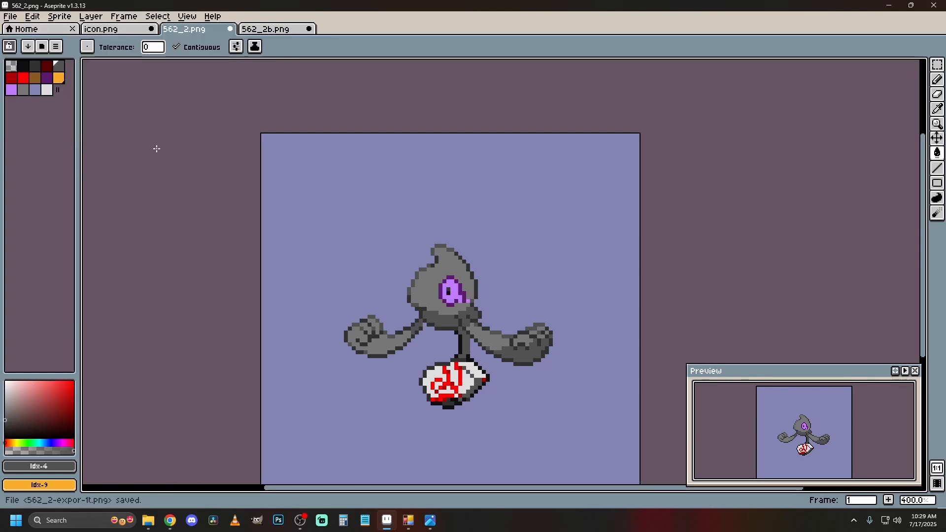
# Switch to the Sprite Editor and import the Palette PNG from the Desktop's Sprites > Yamask-G folder.
pyautogui.click(891, 8)
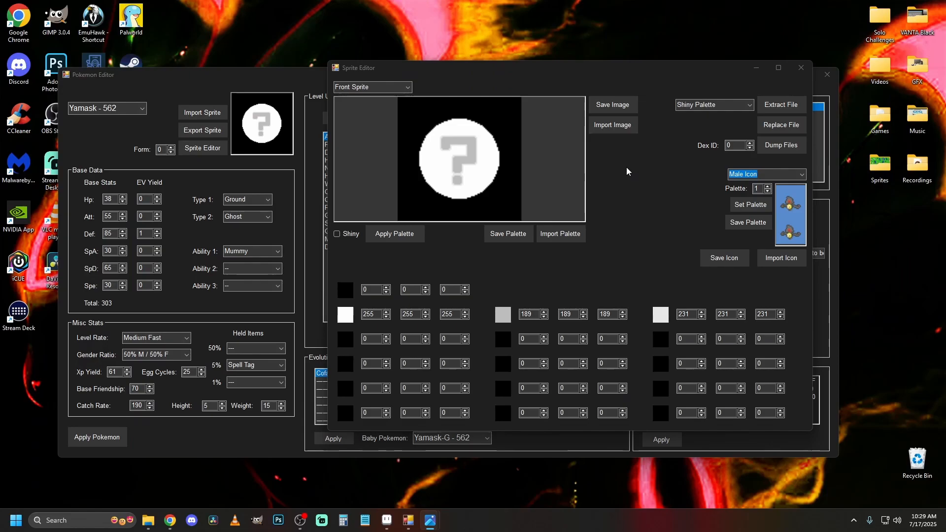
pyautogui.moveTo(618, 67); pyautogui.dragTo(439, 76)
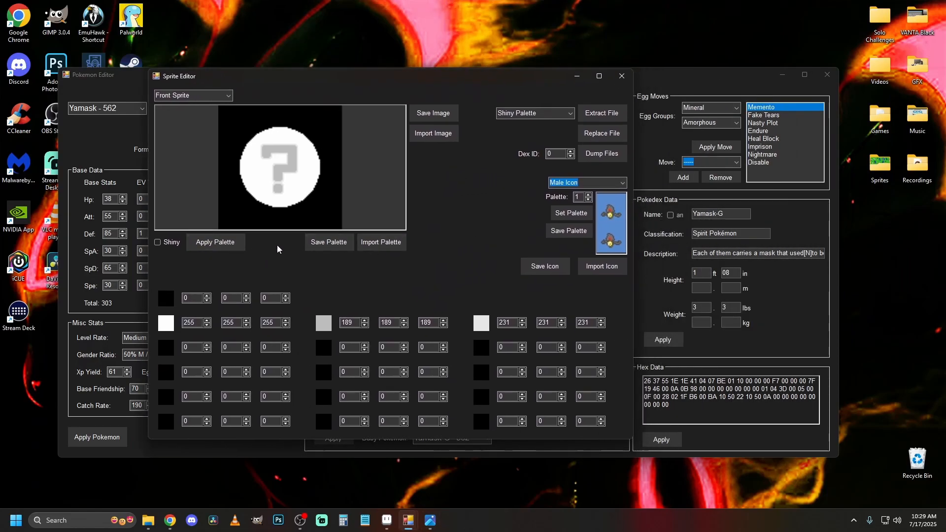
pyautogui.click(388, 245)
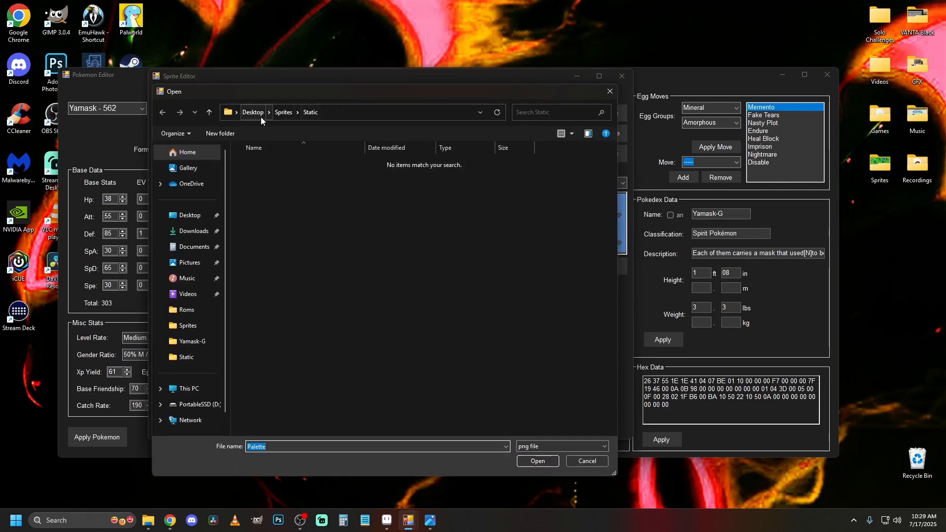
pyautogui.click(200, 216)
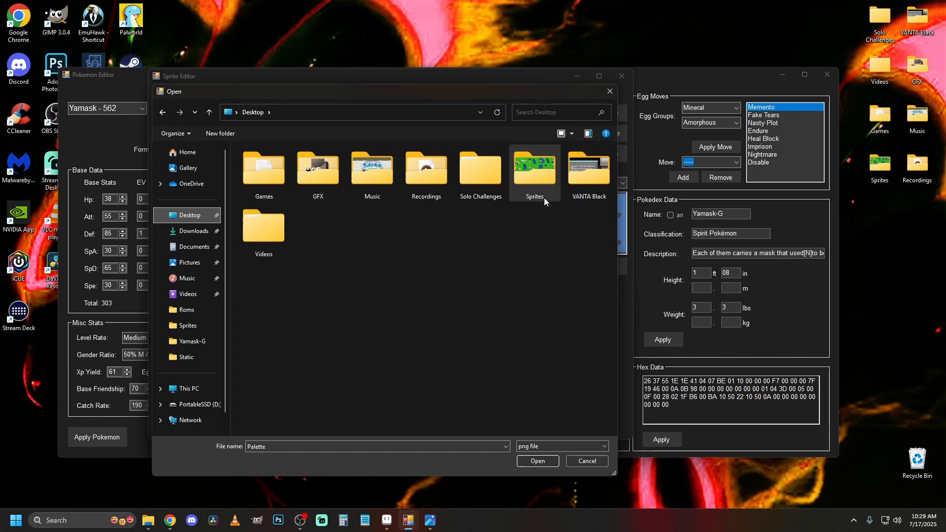
pyautogui.doubleClick(545, 183)
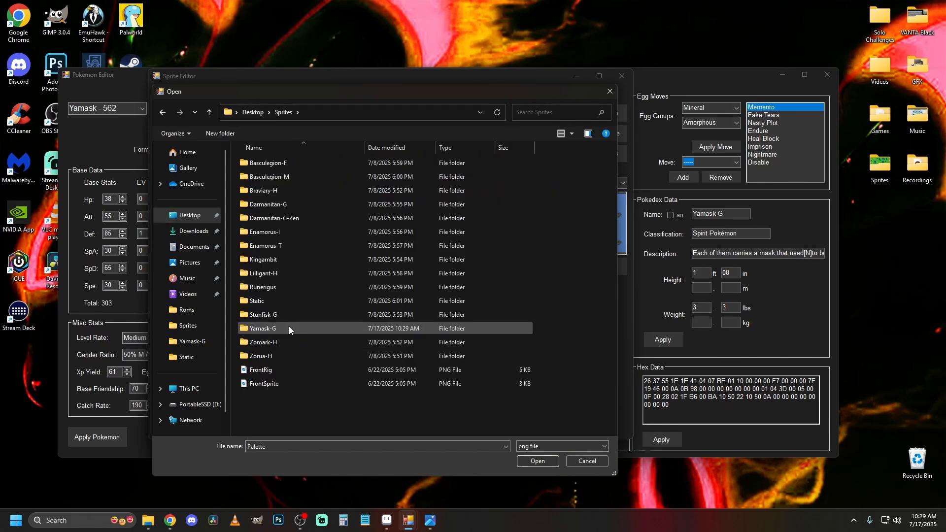
pyautogui.doubleClick(290, 329)
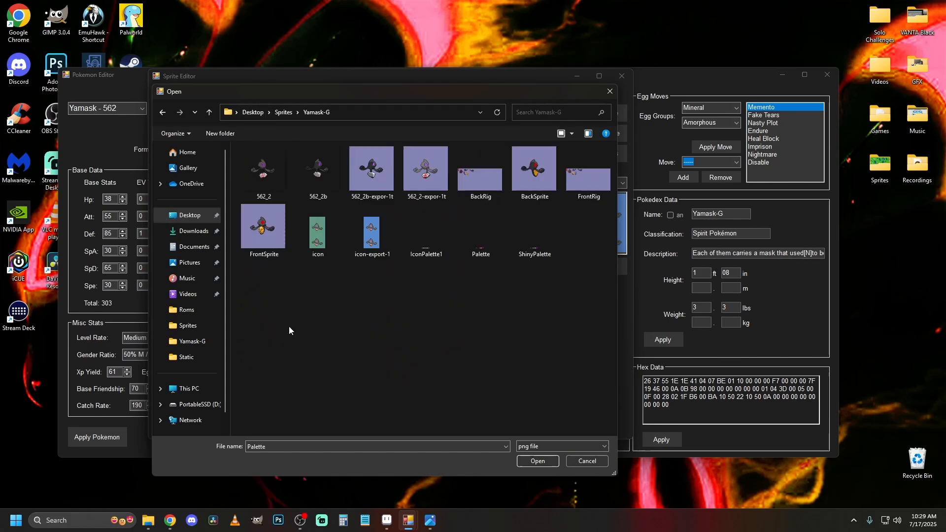
pyautogui.doubleClick(486, 232)
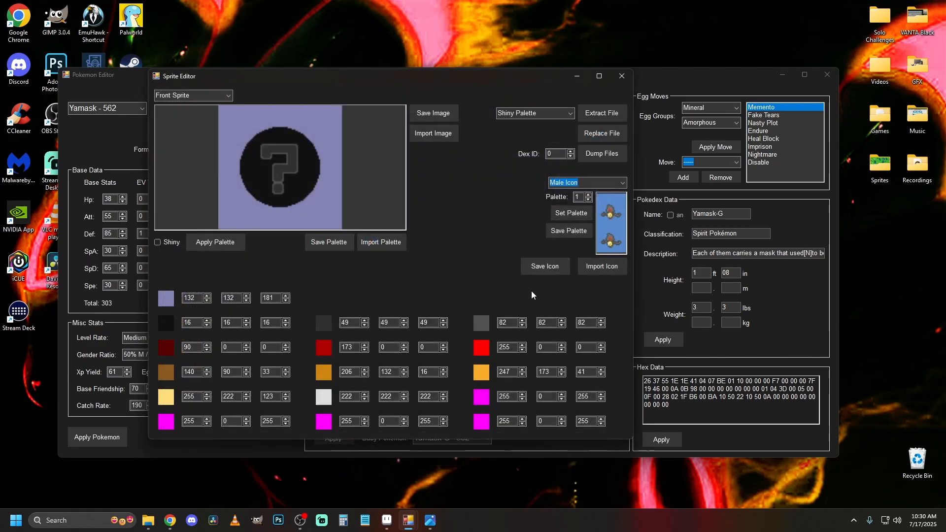
# Import the recolored image 562_2-expor-1t as the front sprite.
pyautogui.moveTo(479, 79); pyautogui.dragTo(465, 44)
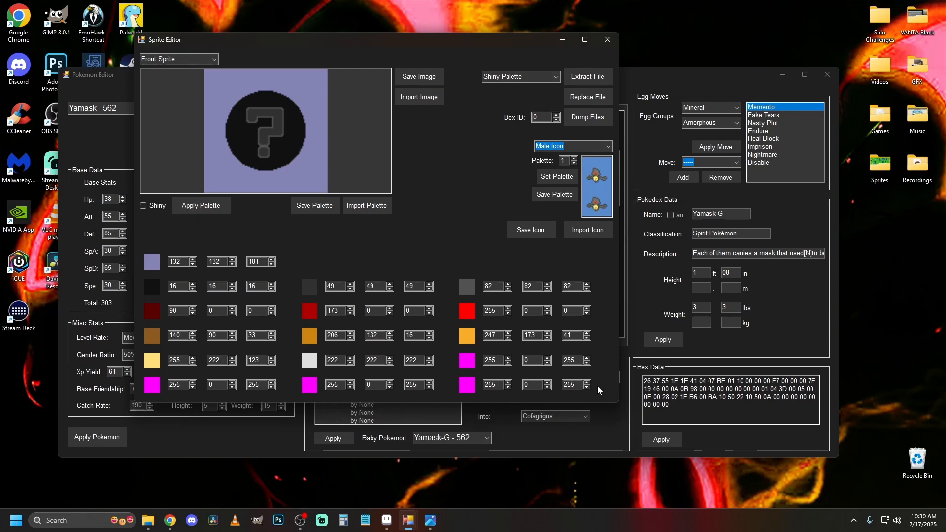
pyautogui.moveTo(148, 527)
pyautogui.click(427, 98)
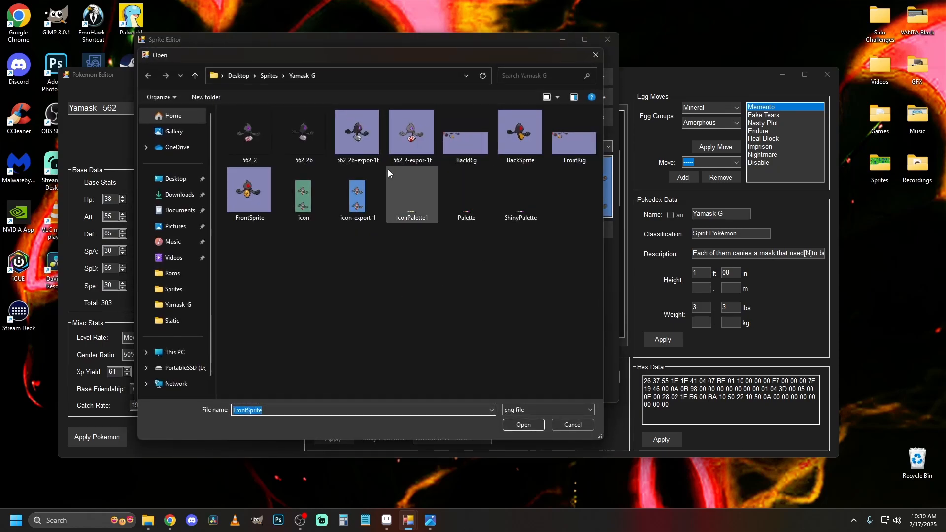
pyautogui.moveTo(442, 58); pyautogui.dragTo(671, 64)
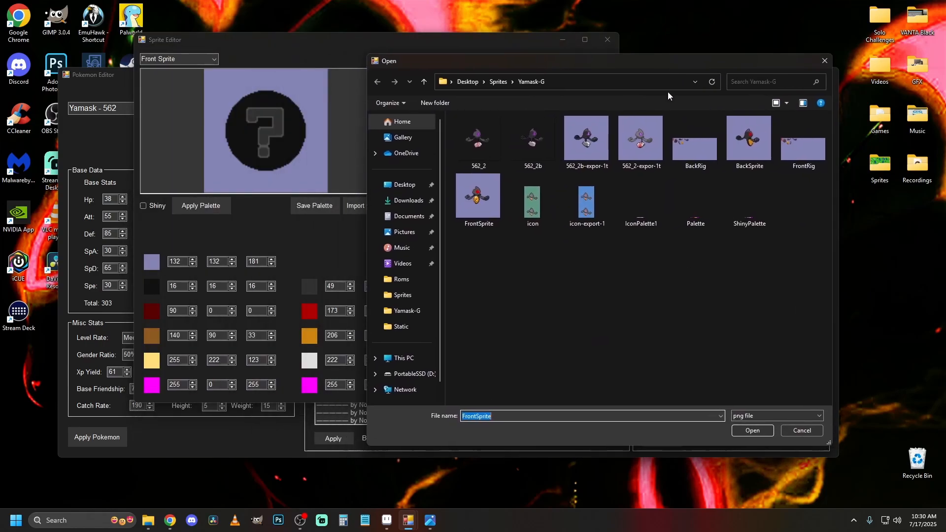
pyautogui.doubleClick(649, 143)
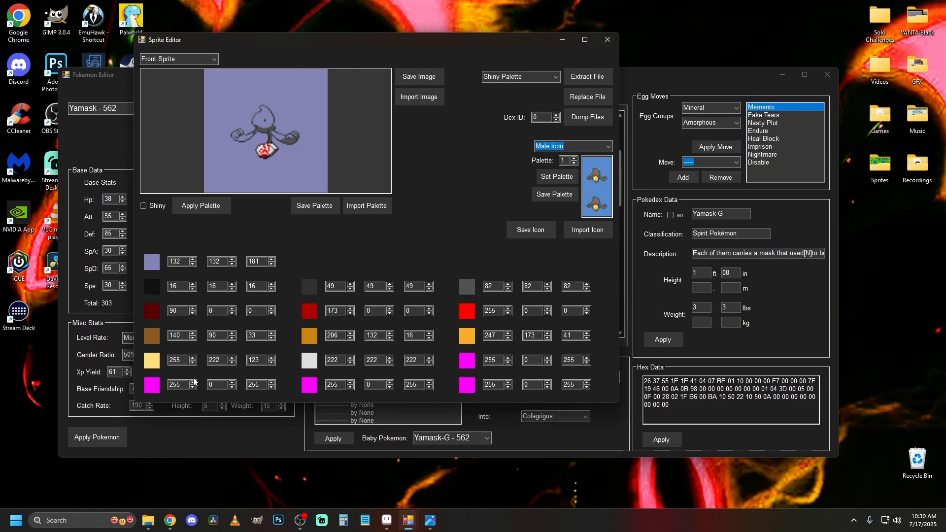
# Look up the dark purple, index 8, in Aseprite and set the Sprite Editor palette's brown color to RGB 92, 25, 110.
pyautogui.moveTo(167, 527)
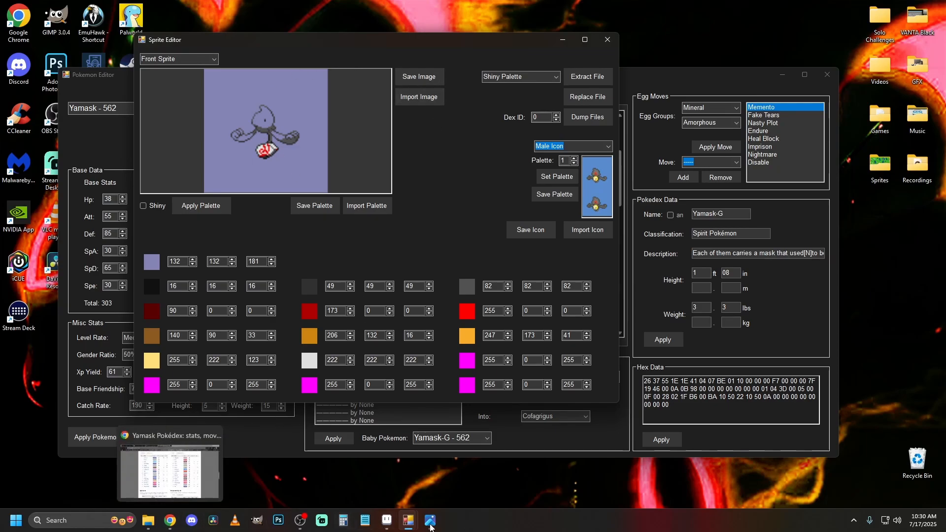
pyautogui.moveTo(408, 520)
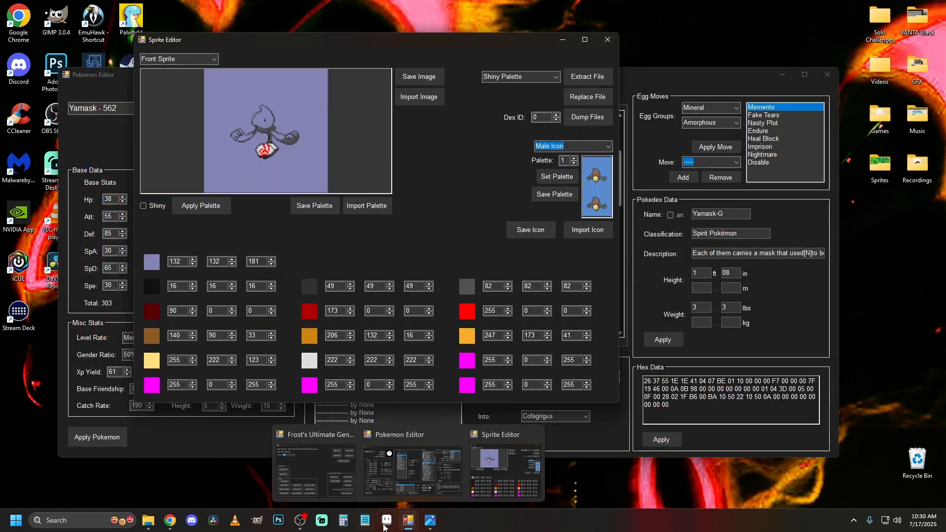
pyautogui.click(386, 521)
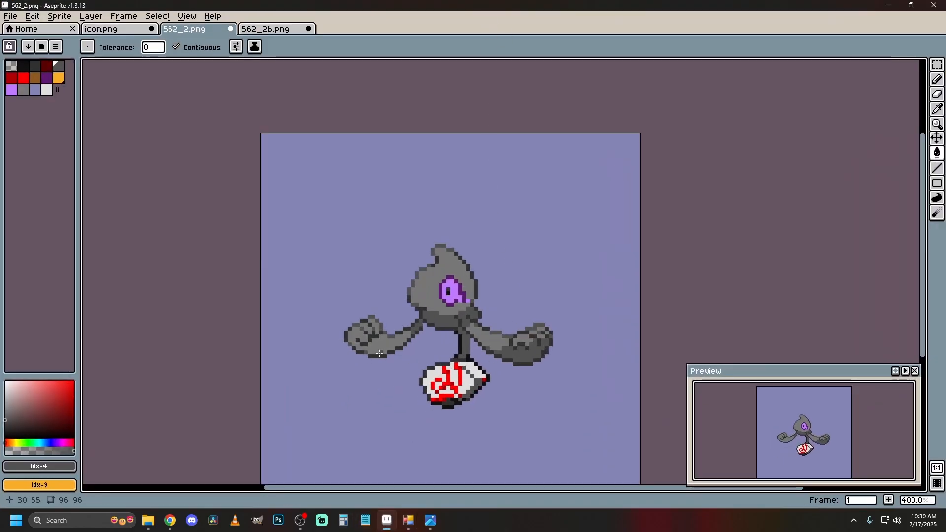
pyautogui.scroll(-2, 465, 373)
pyautogui.scroll(2, 474, 411)
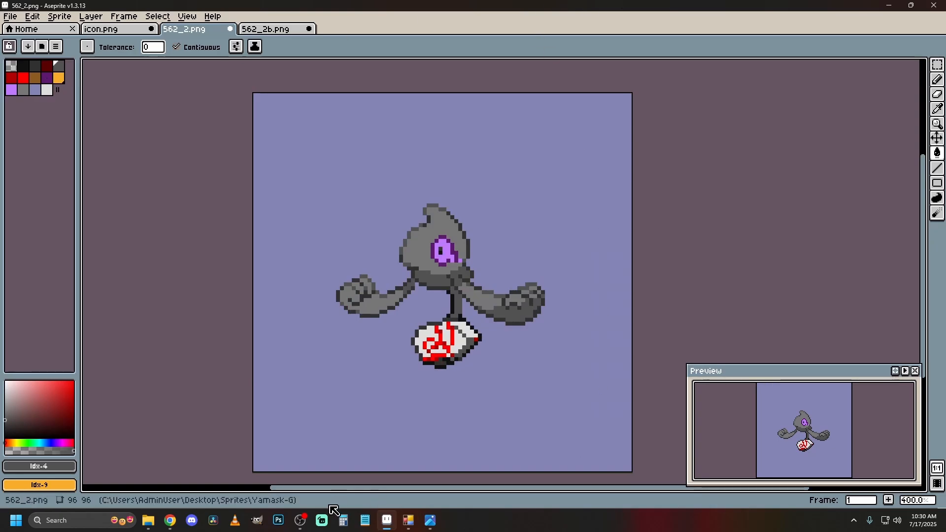
pyautogui.click(48, 78)
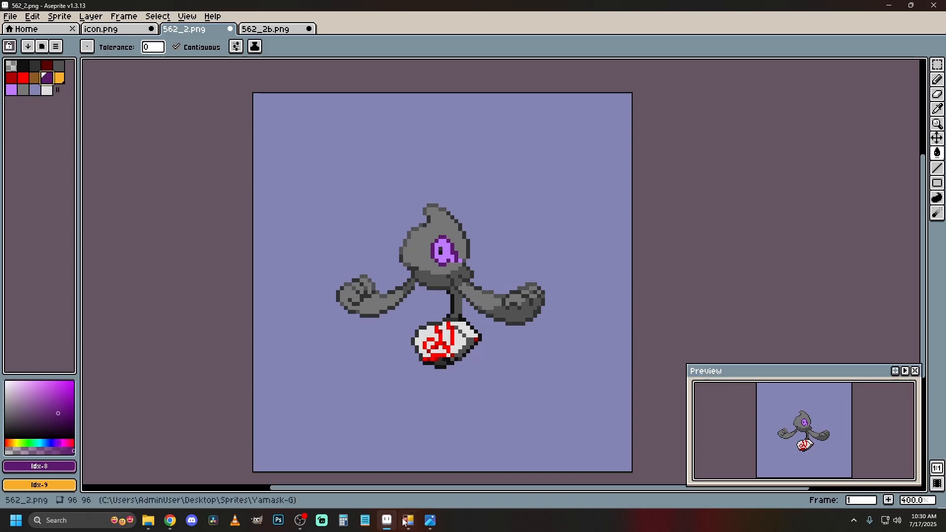
pyautogui.moveTo(407, 520)
pyautogui.click(489, 475)
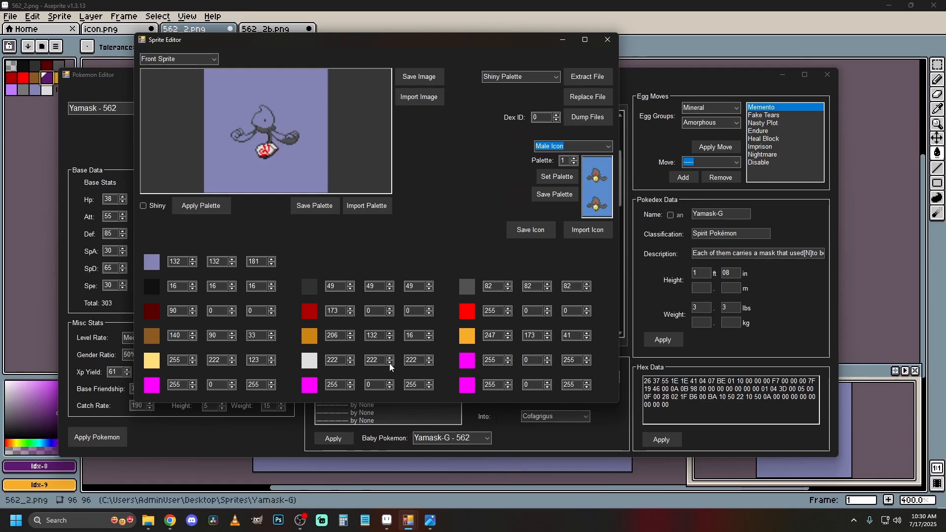
pyautogui.moveTo(186, 335); pyautogui.dragTo(160, 334)
pyautogui.press('Tab')
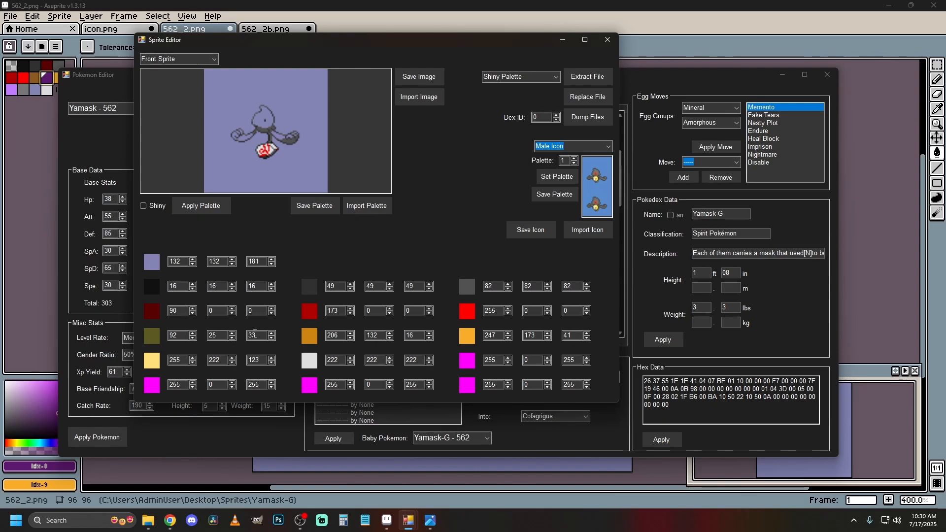
pyautogui.press('Tab')
pyautogui.write('110')
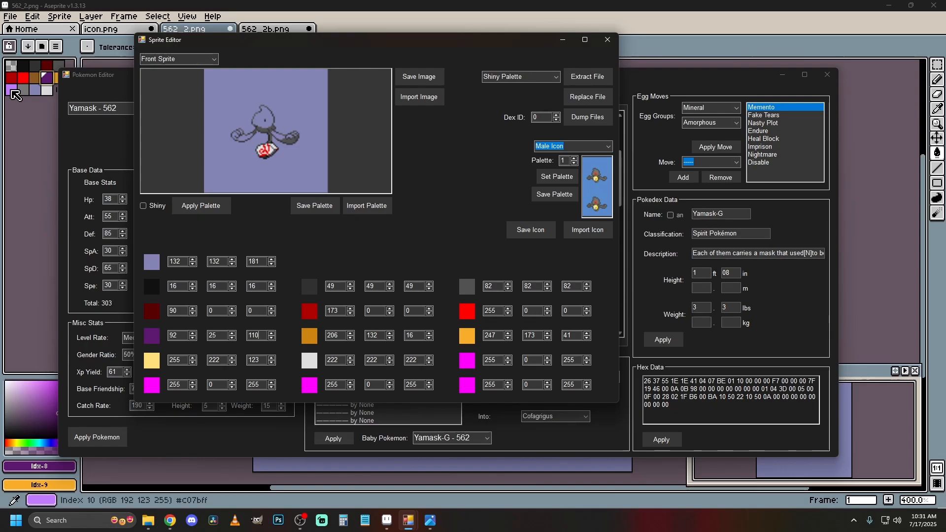
# Look up the light purple, index 10, in Aseprite and set the Sprite Editor palette's pale yellow color to RGB 192, 123, 255.
pyautogui.click(14, 95)
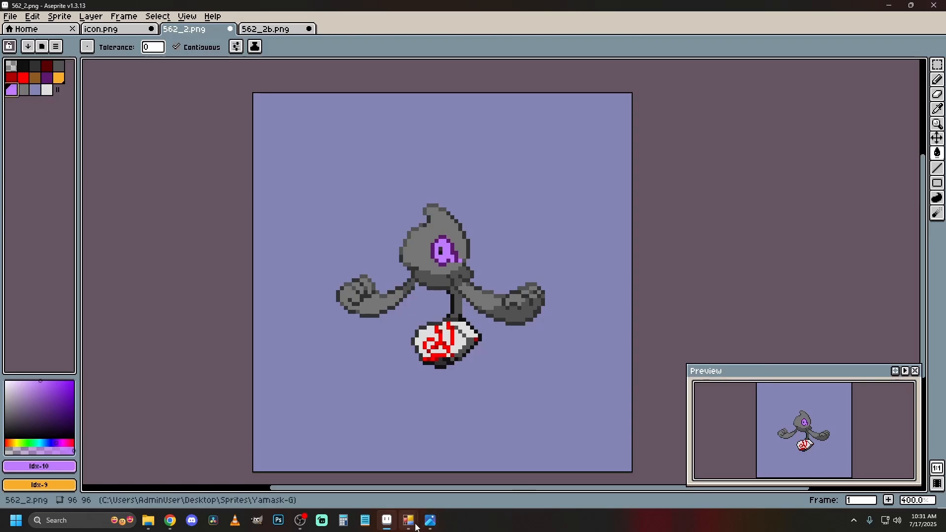
pyautogui.moveTo(413, 525)
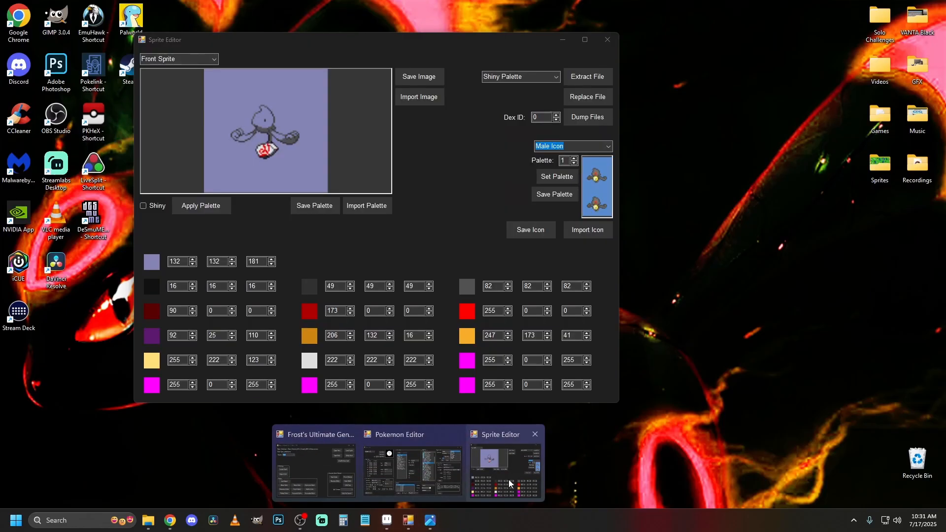
pyautogui.click(506, 479)
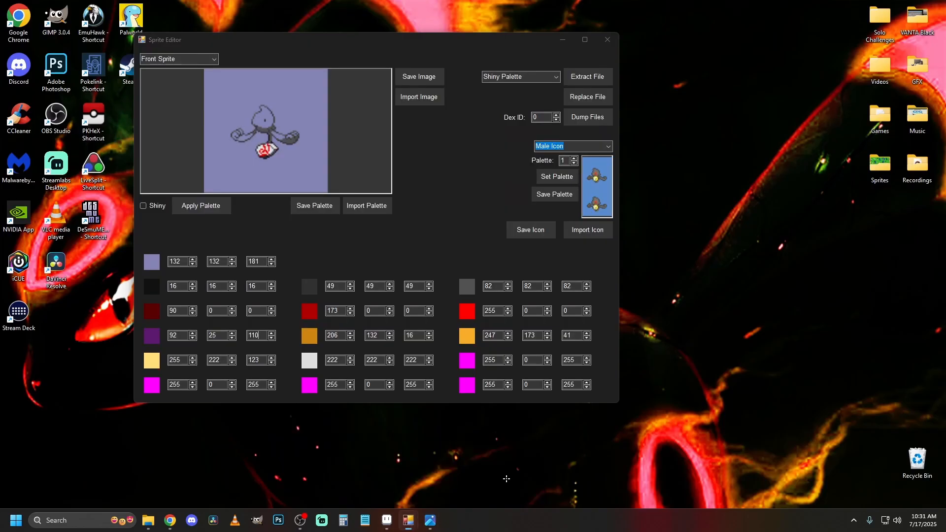
pyautogui.moveTo(183, 360); pyautogui.dragTo(157, 360)
pyautogui.write('19')
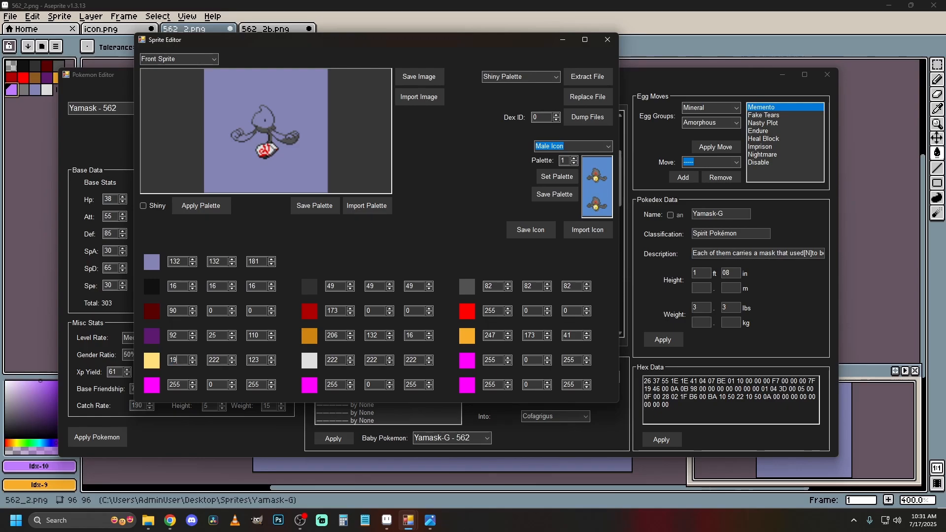
pyautogui.write('2')
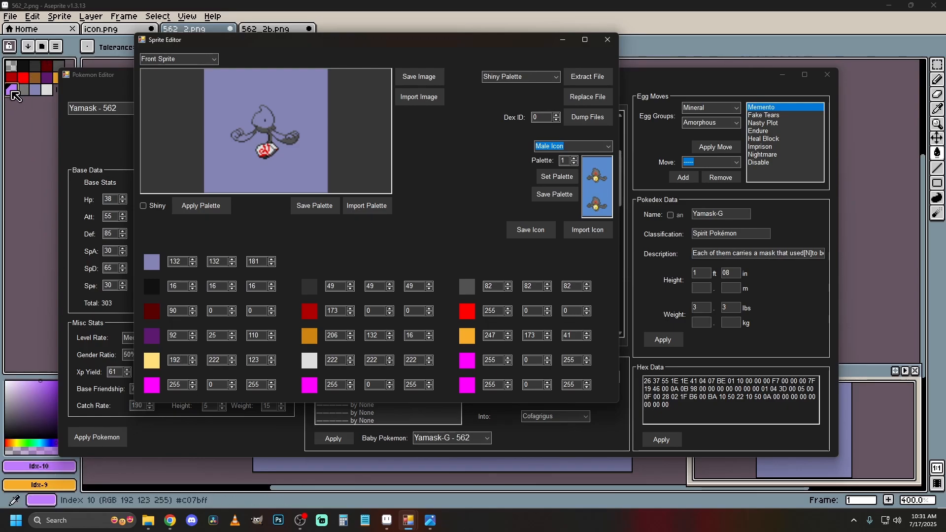
pyautogui.press('Tab')
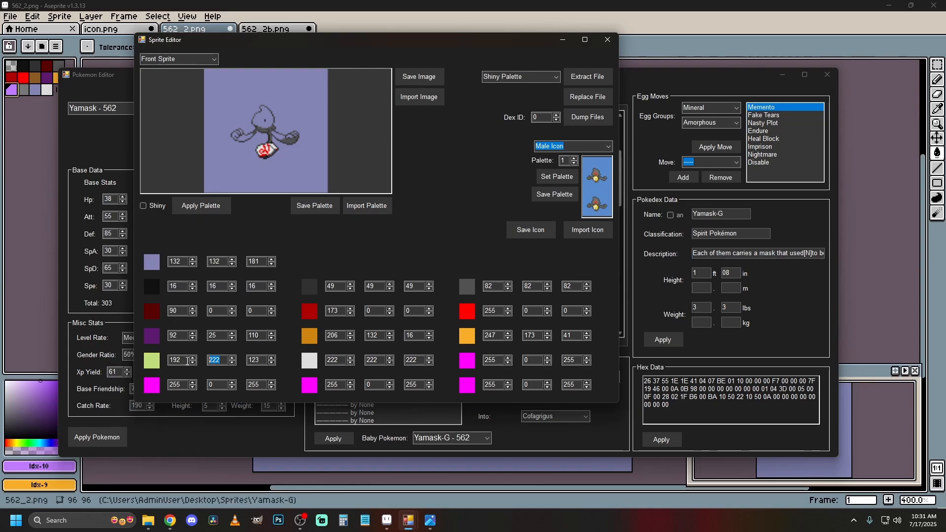
pyautogui.write('123')
pyautogui.press('Tab')
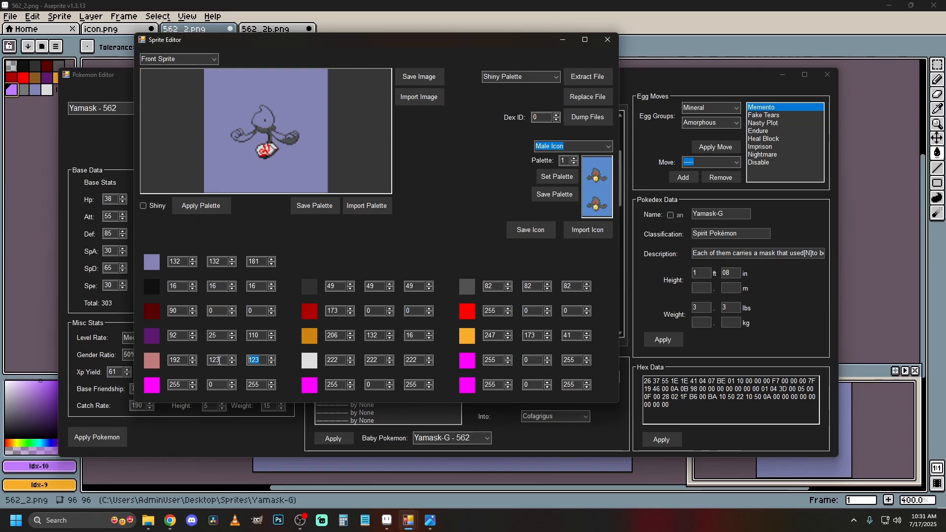
pyautogui.write('255')
pyautogui.press('Tab')
# Look up the grey, index 11, in Aseprite and set the first magenta color of the Sprite Editor's last palette row to RGB 119, 119, 119.
pyautogui.click(36, 117)
pyautogui.click(23, 90)
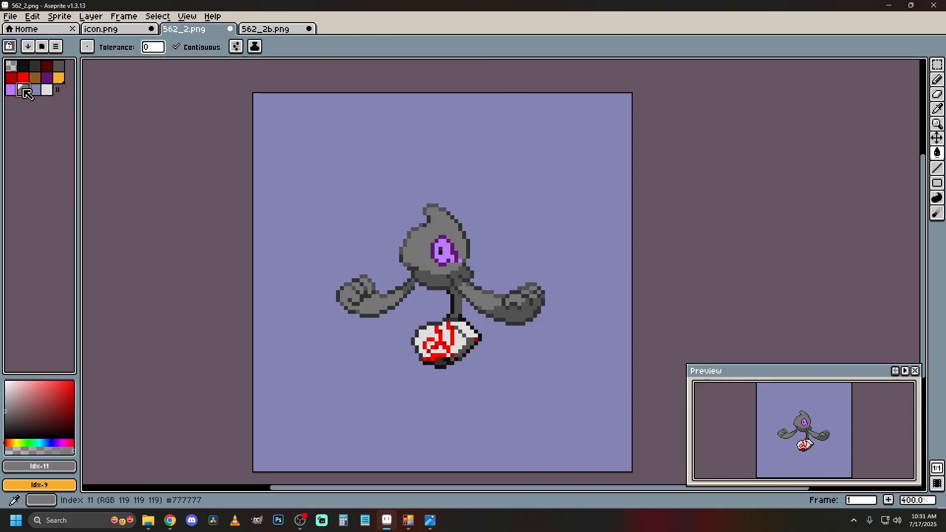
pyautogui.moveTo(419, 512)
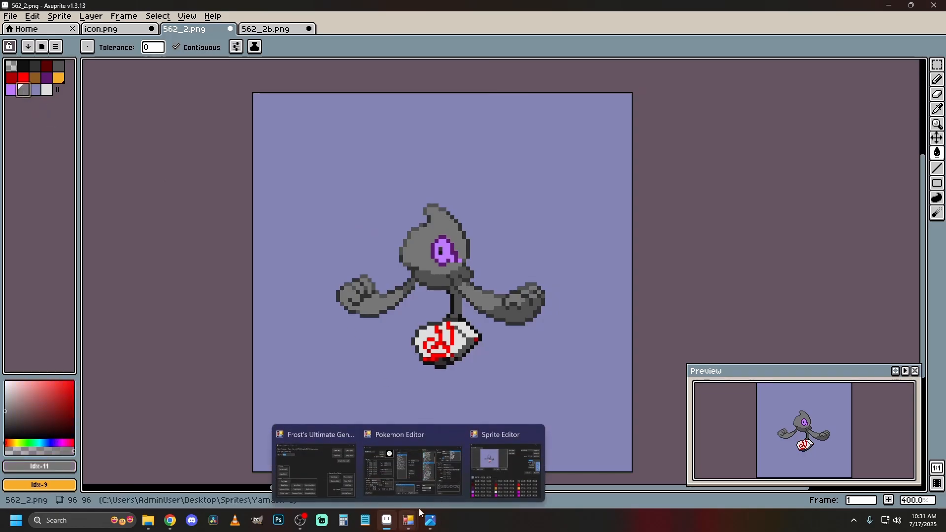
pyautogui.click(510, 465)
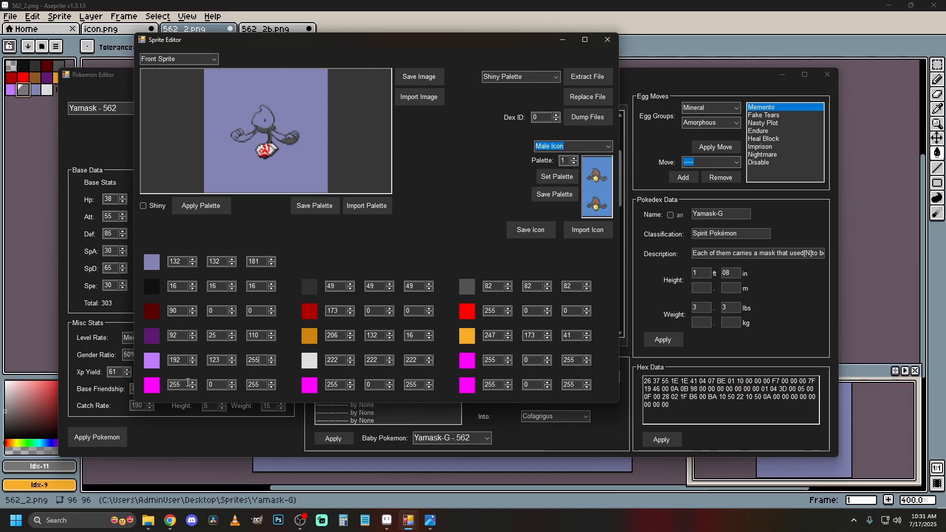
pyautogui.doubleClick(187, 384)
pyautogui.write('119')
pyautogui.doubleClick(212, 385)
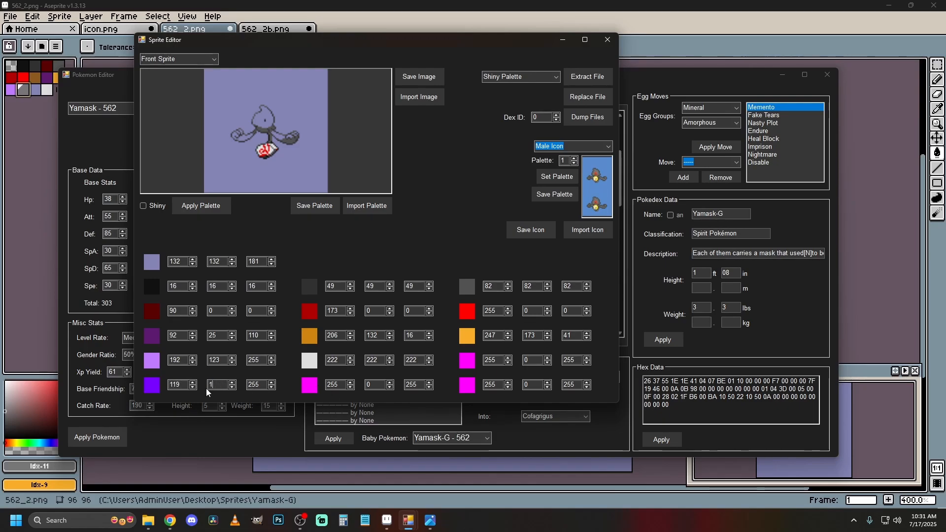
pyautogui.write('119')
pyautogui.doubleClick(255, 384)
pyautogui.write('11')
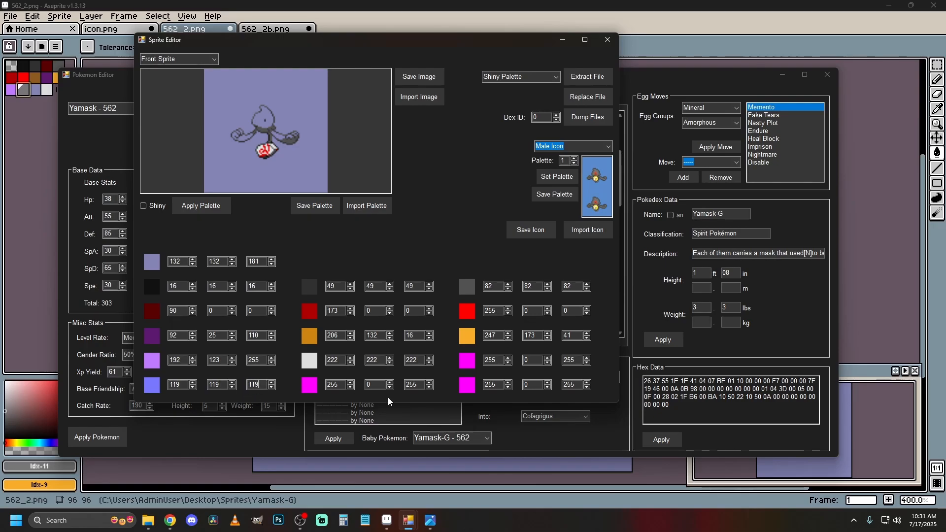
pyautogui.write('9')
# Set the second color of the last palette row to RGB 119, 119, 119.
pyautogui.doubleClick(332, 385)
pyautogui.write('11')
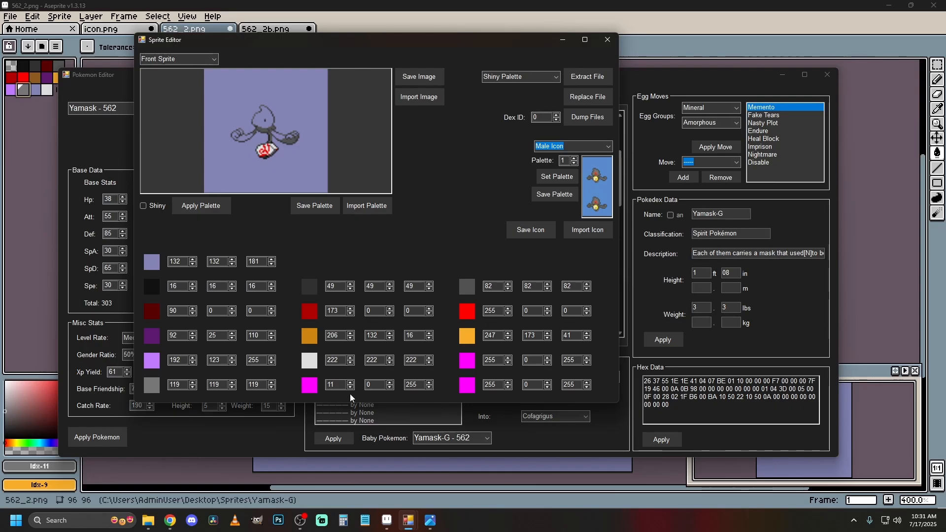
pyautogui.write('9')
pyautogui.doubleClick(382, 386)
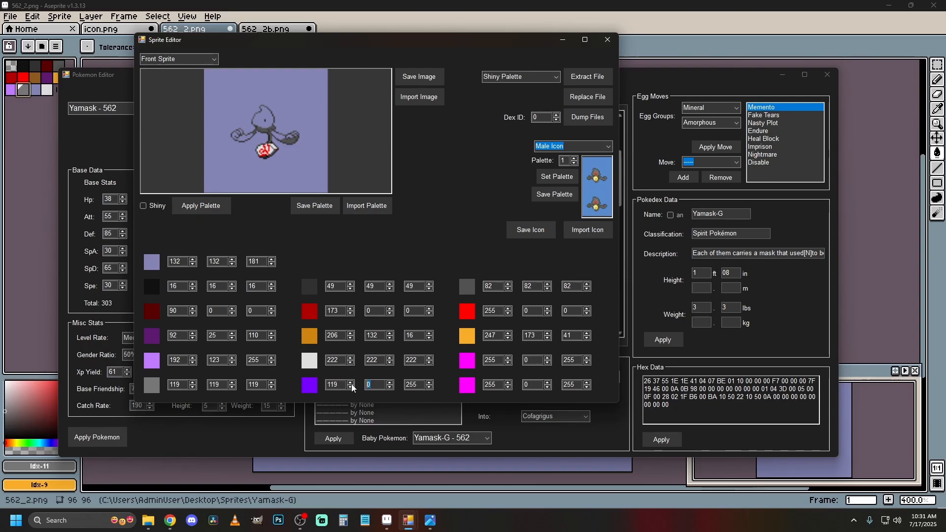
pyautogui.write('119')
pyautogui.doubleClick(411, 384)
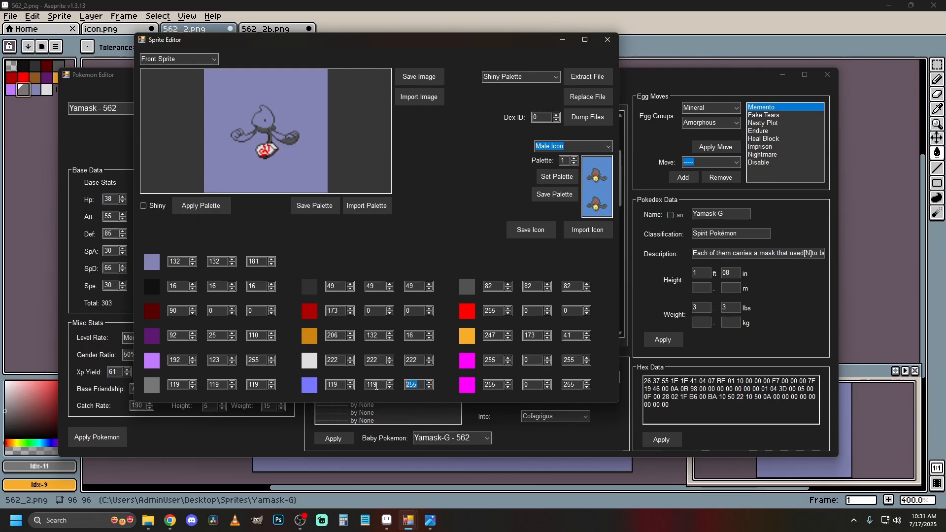
# Set the red and blue values of the last palette row's third color to 119.
pyautogui.write('119')
pyautogui.doubleClick(502, 385)
pyautogui.write('119')
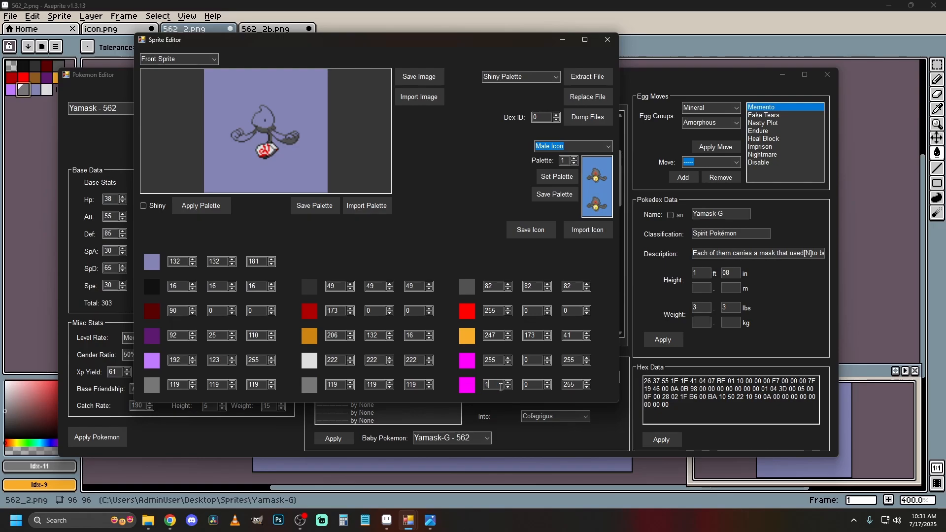
pyautogui.doubleClick(576, 385)
pyautogui.write('119')
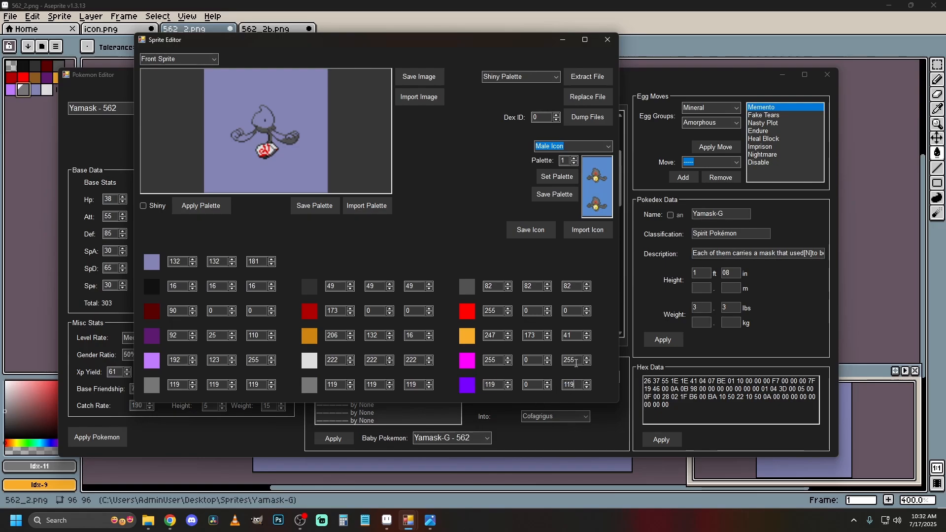
# Set the third color of the second-to-last palette row to RGB 119, 119, 119.
pyautogui.doubleClick(571, 360)
pyautogui.write('11')
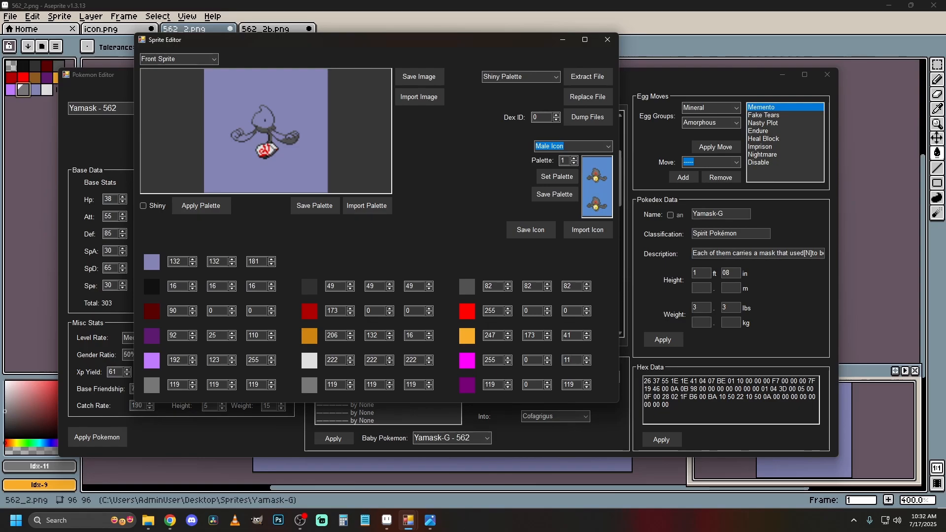
pyautogui.write('9')
pyautogui.doubleClick(498, 360)
pyautogui.write('11')
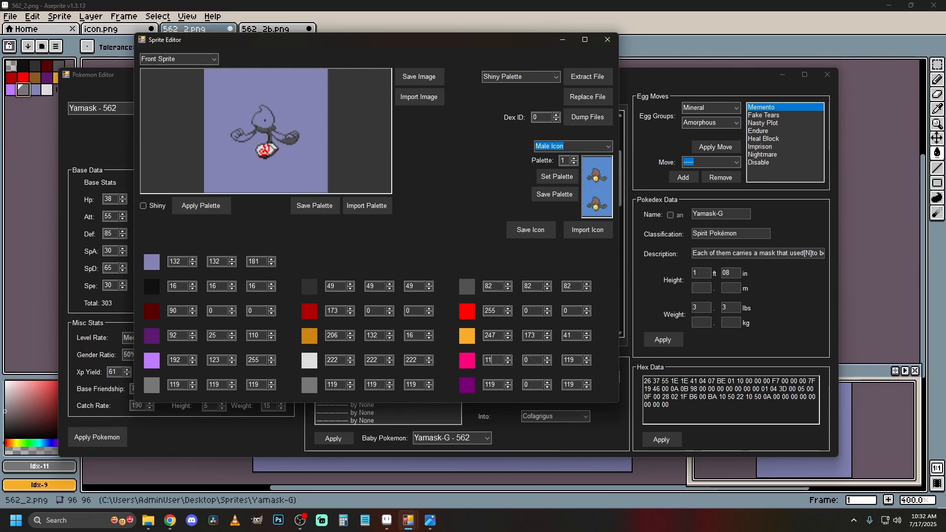
pyautogui.write('9')
pyautogui.doubleClick(527, 360)
pyautogui.write('119')
# Set the green value of the last palette color to 119 and apply the palette.
pyautogui.doubleClick(528, 385)
pyautogui.write('11')
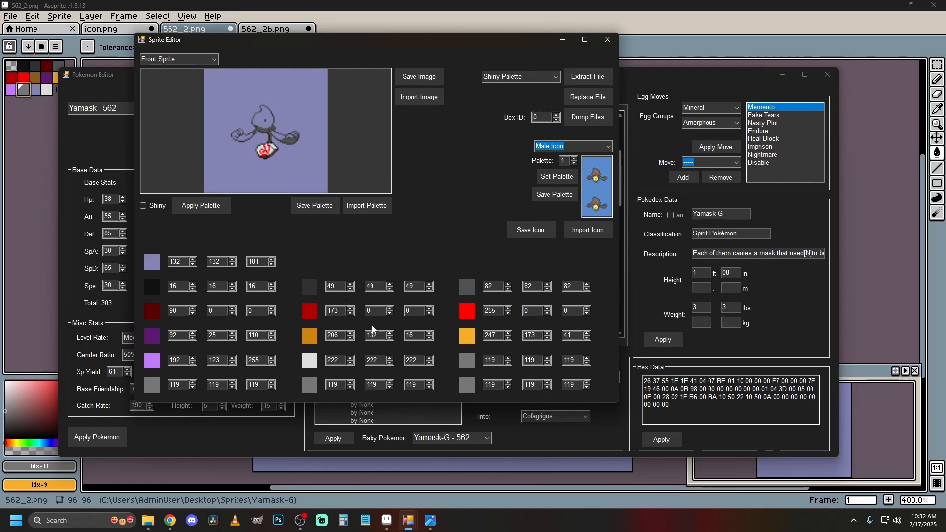
pyautogui.click(206, 206)
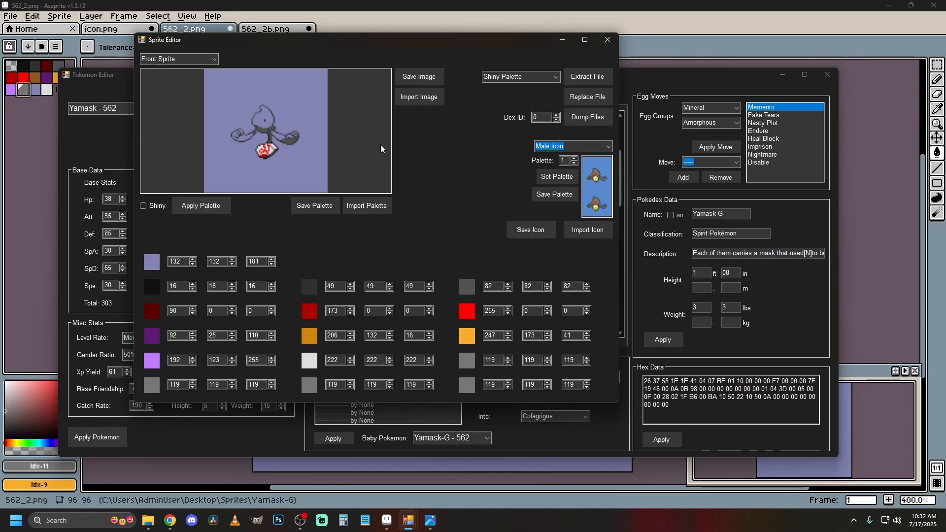
# Import 562_2-expor-1t from the Yamask-G folder as the front sprite image.
pyautogui.click(422, 97)
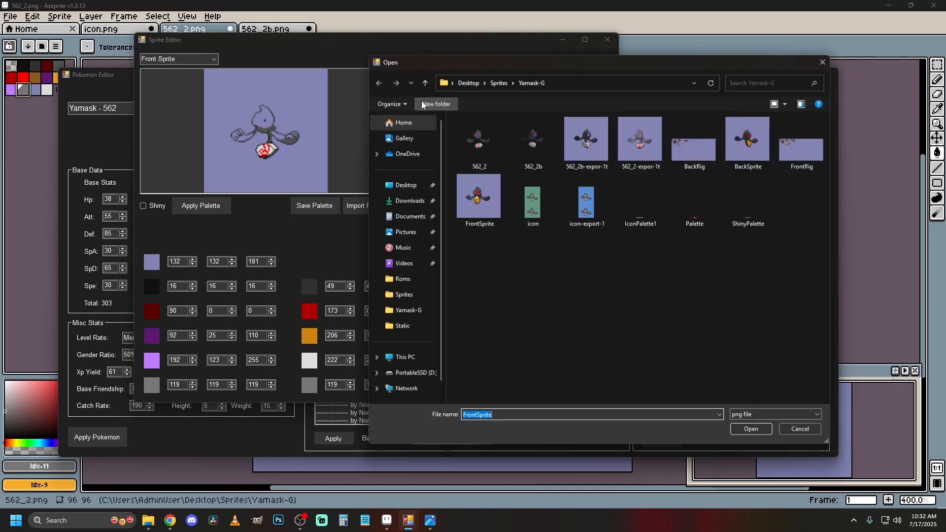
pyautogui.click(642, 143)
pyautogui.doubleClick(642, 143)
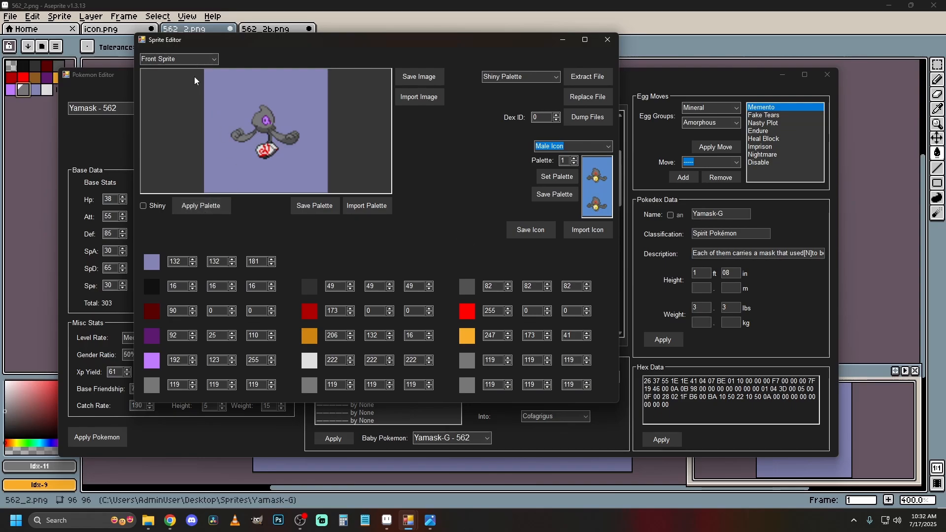
# Switch to the Back Sprite and import 562_2b-expor-1t from the Yamask-G folder as its image.
pyautogui.scroll(-2, 188, 60)
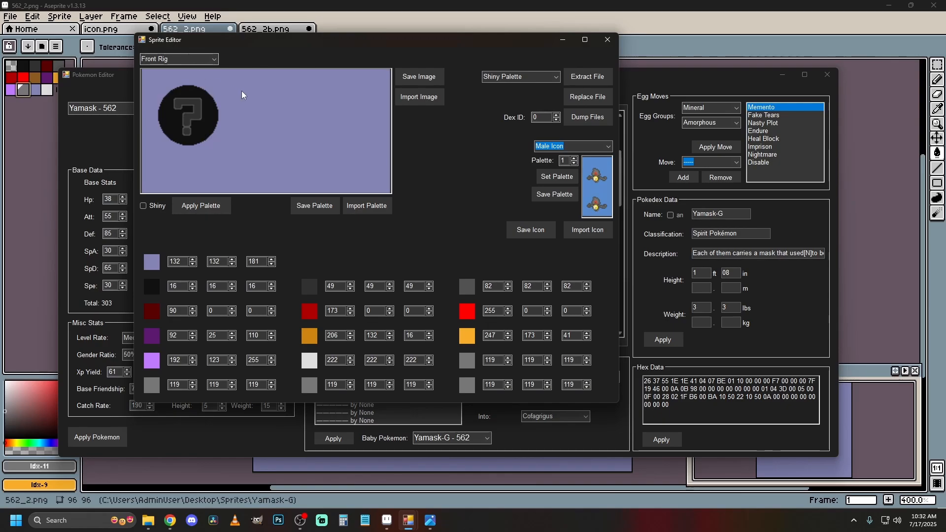
pyautogui.scroll(-1, 199, 63)
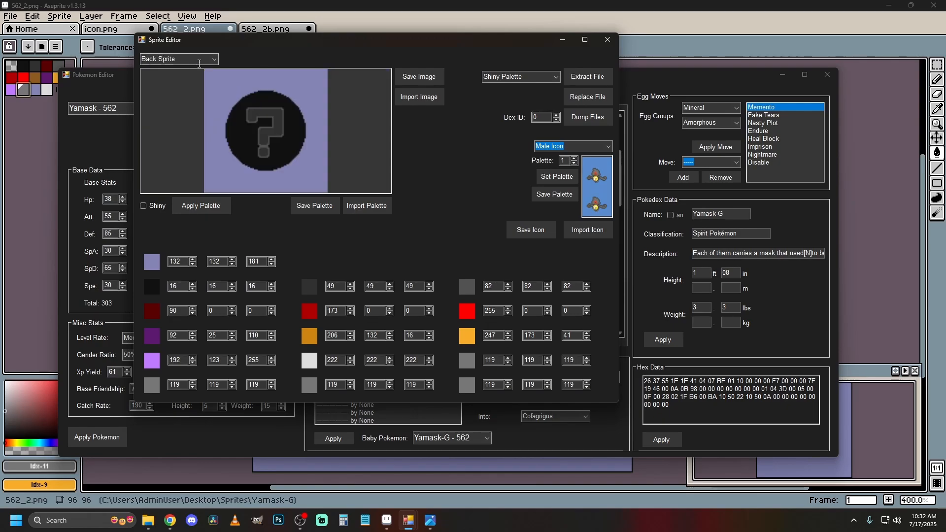
pyautogui.click(425, 98)
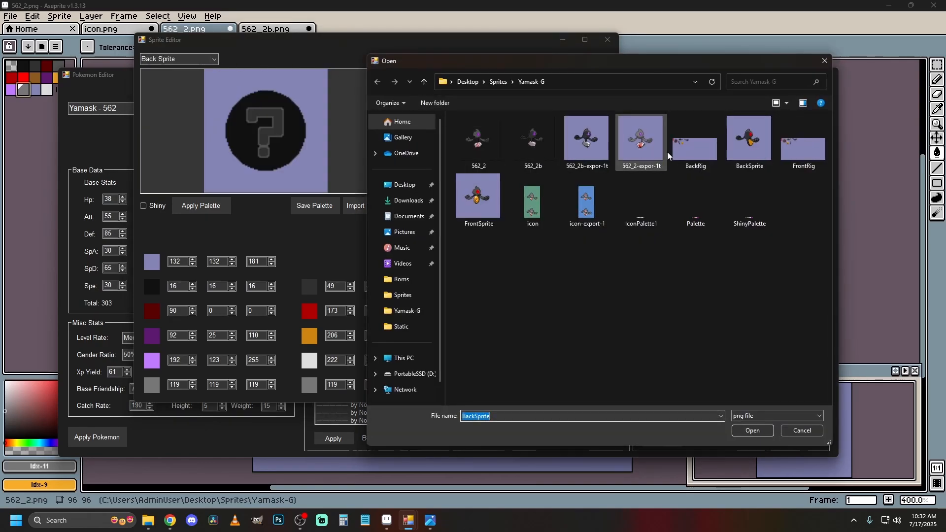
pyautogui.doubleClick(583, 138)
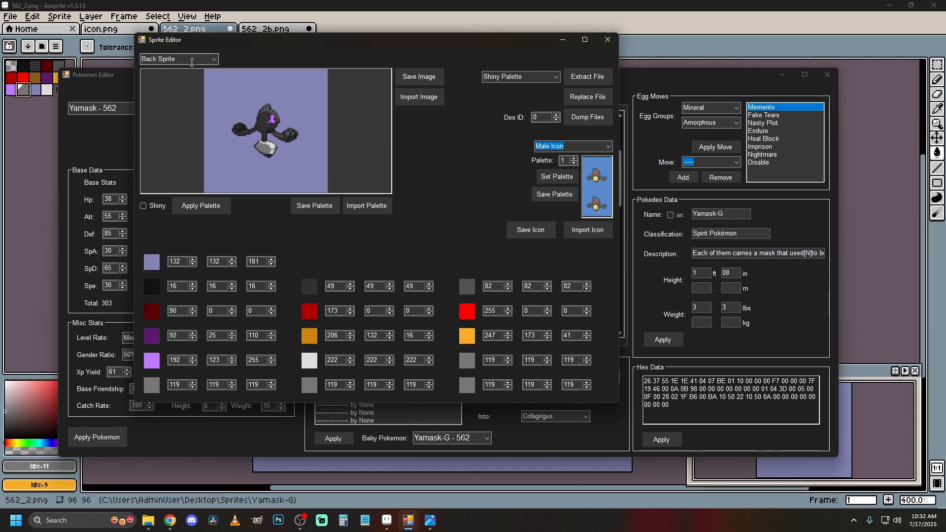
pyautogui.scroll(-1, 180, 59)
pyautogui.scroll(1, 181, 60)
pyautogui.scroll(-3, 181, 59)
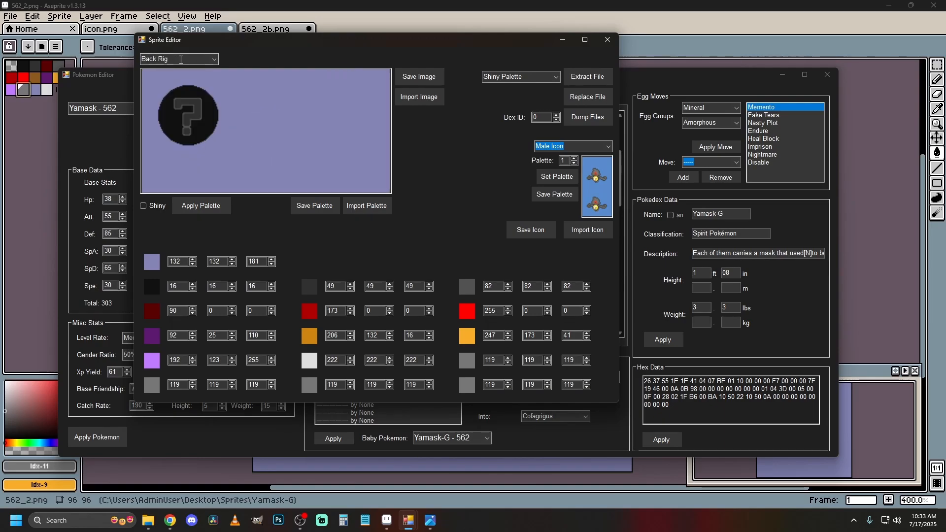
pyautogui.scroll(3, 181, 60)
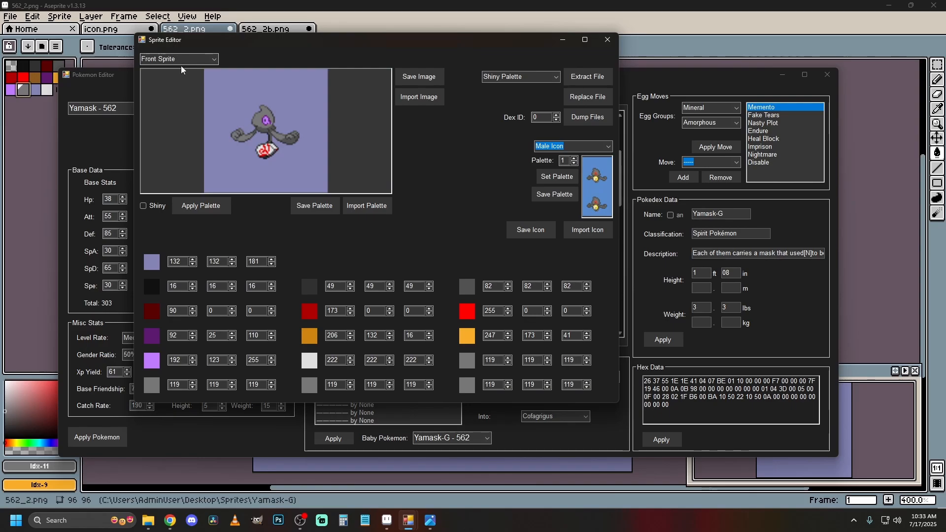
# Switch to GIMP, dismiss the welcome dialog and open BackRig.png.
pyautogui.click(259, 521)
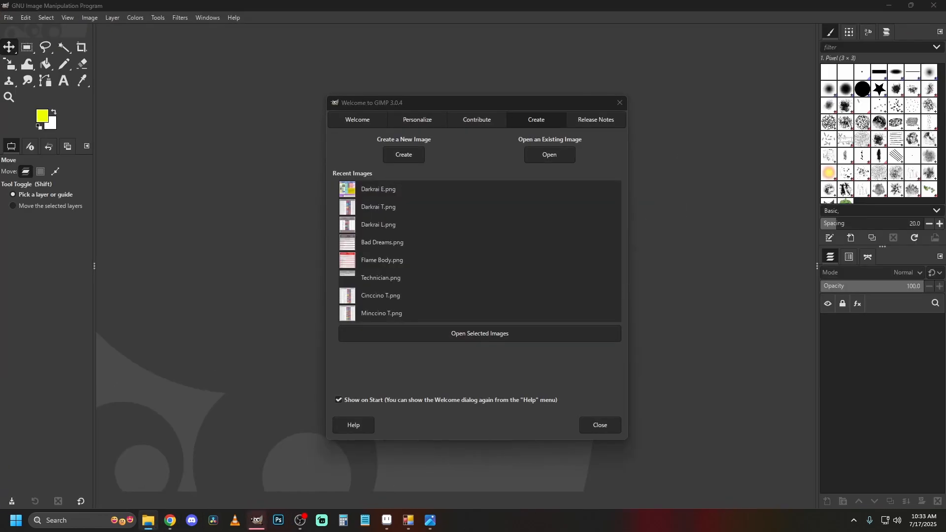
pyautogui.click(604, 424)
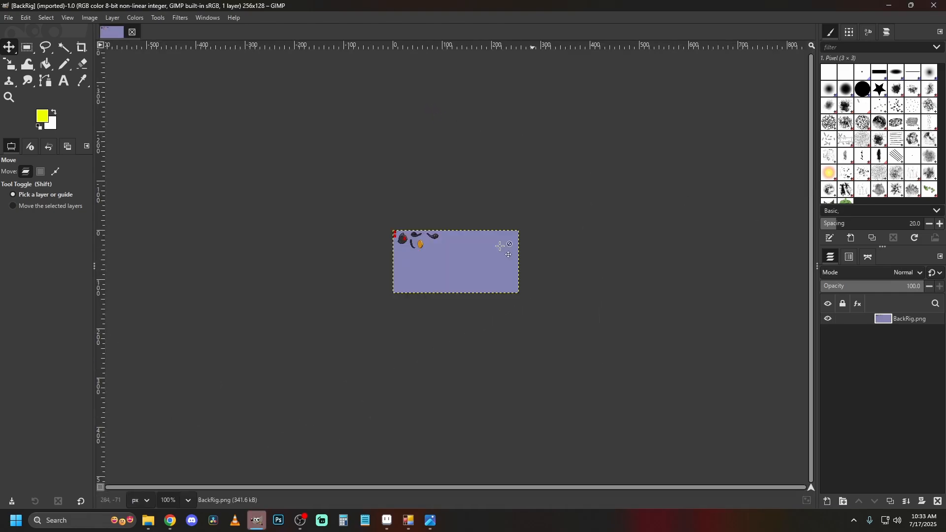
# Select the rig parts in the upper-left area of the BackRig.png canvas with a rectangle and delete them.
pyautogui.click(10, 98)
pyautogui.click(444, 220)
pyautogui.click(437, 234)
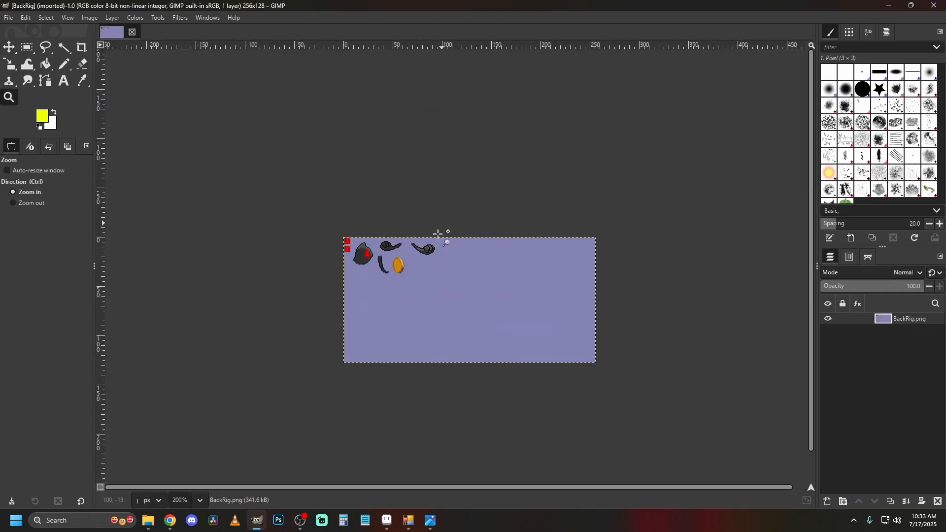
pyautogui.click(424, 310)
pyautogui.click(483, 268)
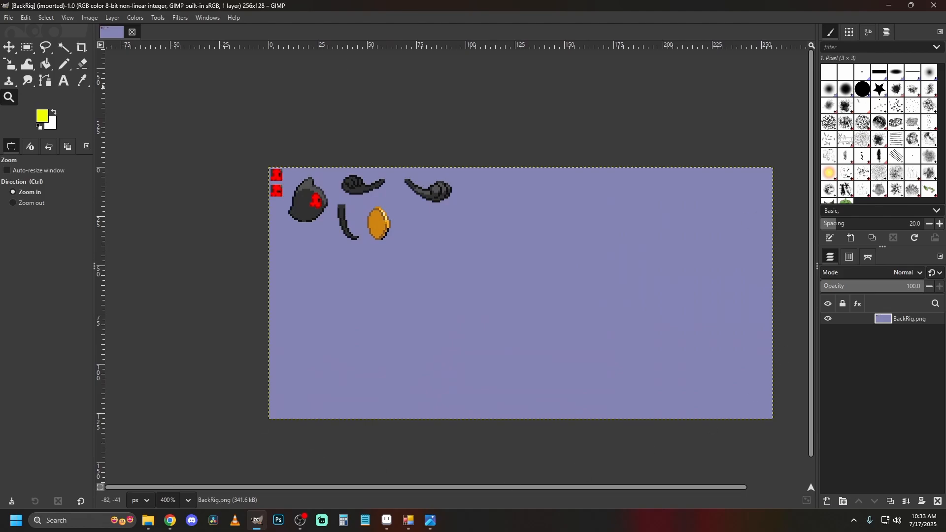
pyautogui.click(27, 47)
pyautogui.moveTo(488, 277); pyautogui.dragTo(108, 81)
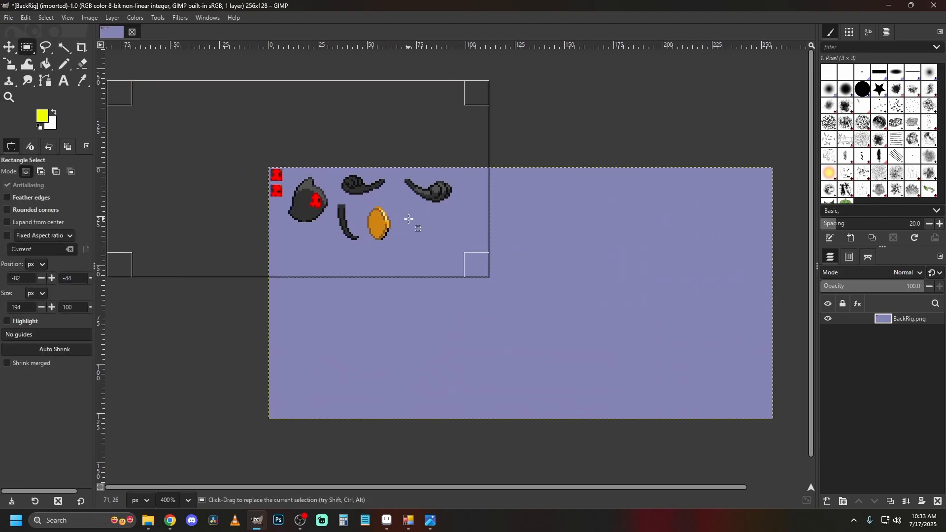
pyautogui.press('Delete')
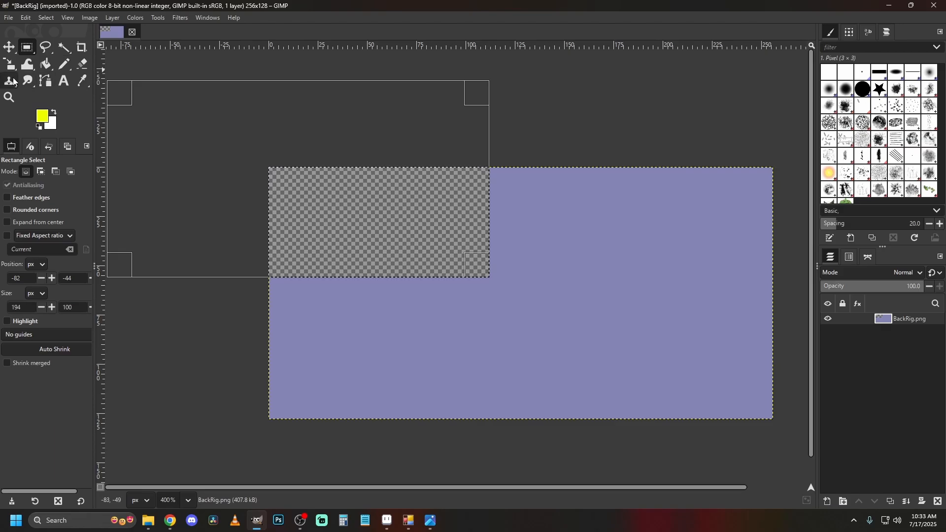
# Fill the cleared area with the sampled lavender background color using Bucket Fill, then remove the selection.
pyautogui.click(82, 81)
pyautogui.click(588, 285)
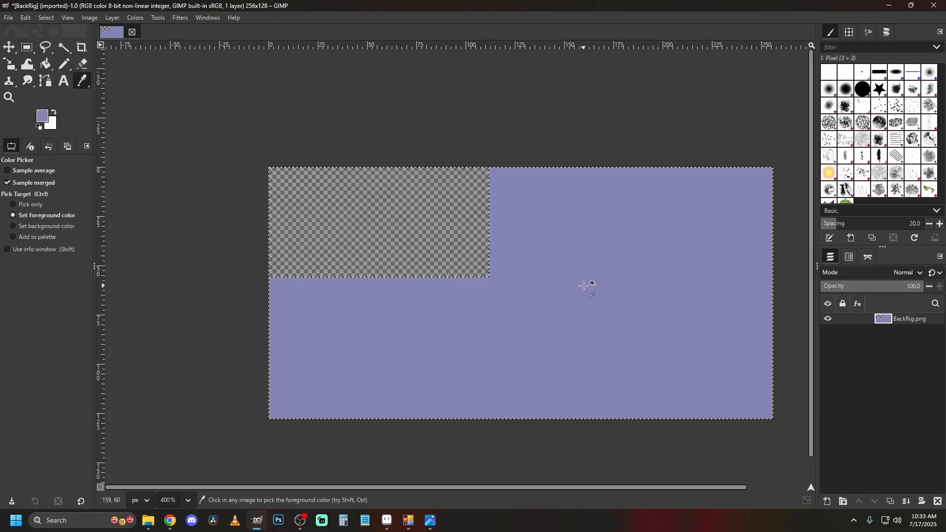
pyautogui.hotkey('shift', 'b')
pyautogui.click(412, 224)
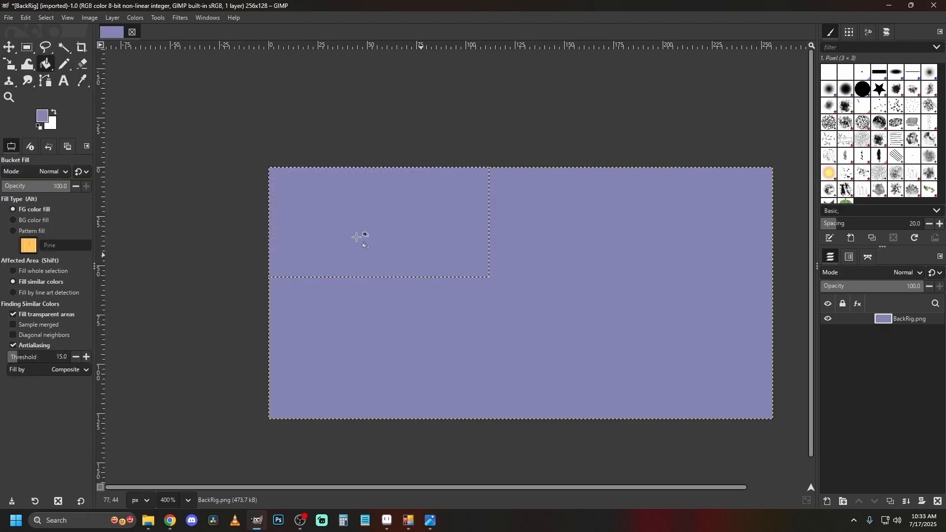
pyautogui.click(27, 47)
pyautogui.click(408, 112)
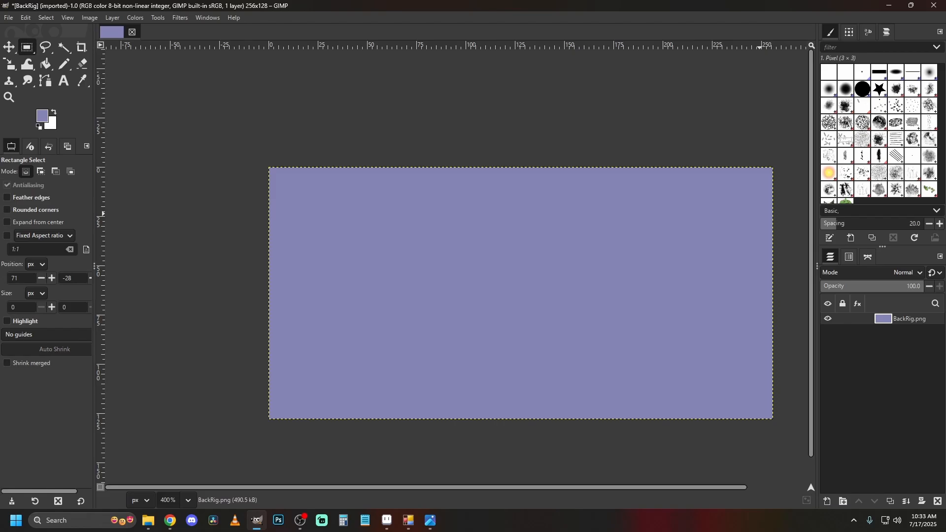
# Add 562_2-expor-1t.png as a layer and move it flush with the canvas's upper-left corner.
pyautogui.moveTo(398, 224); pyautogui.dragTo(403, 230)
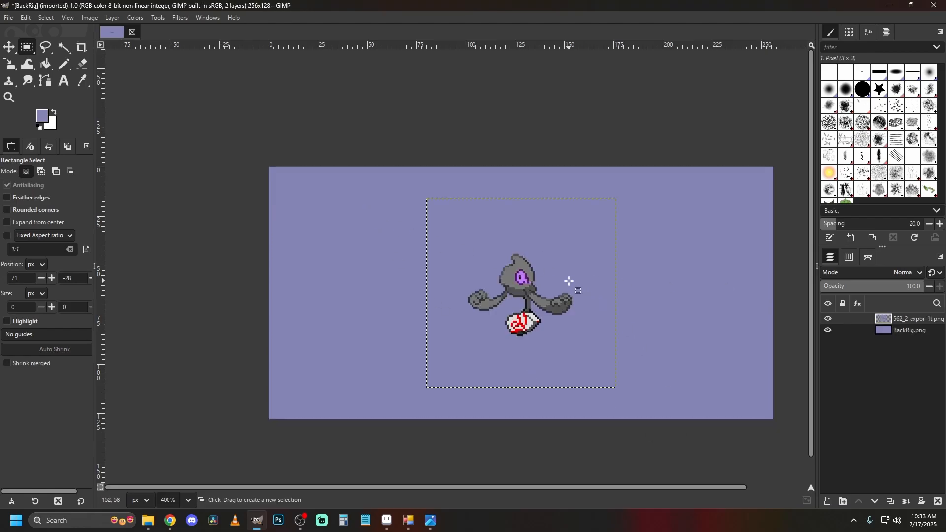
pyautogui.press('m')
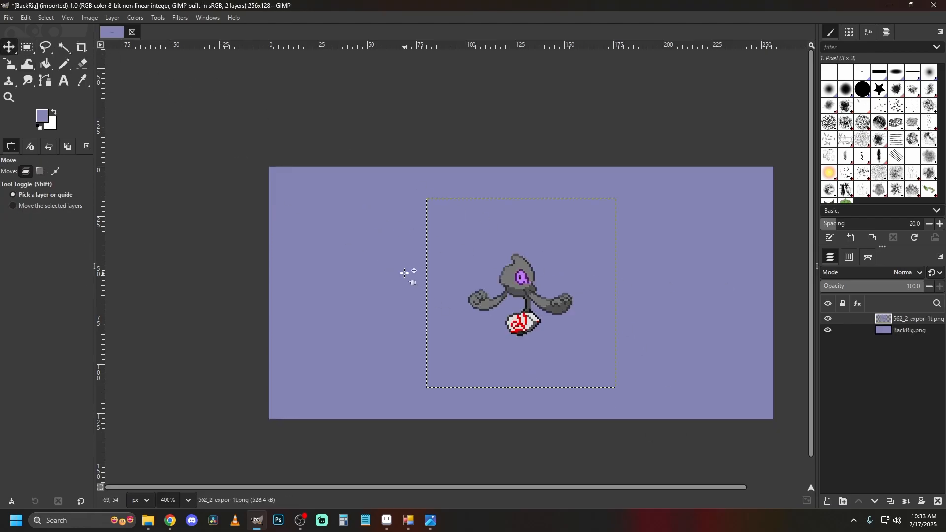
pyautogui.moveTo(529, 289); pyautogui.dragTo(373, 258)
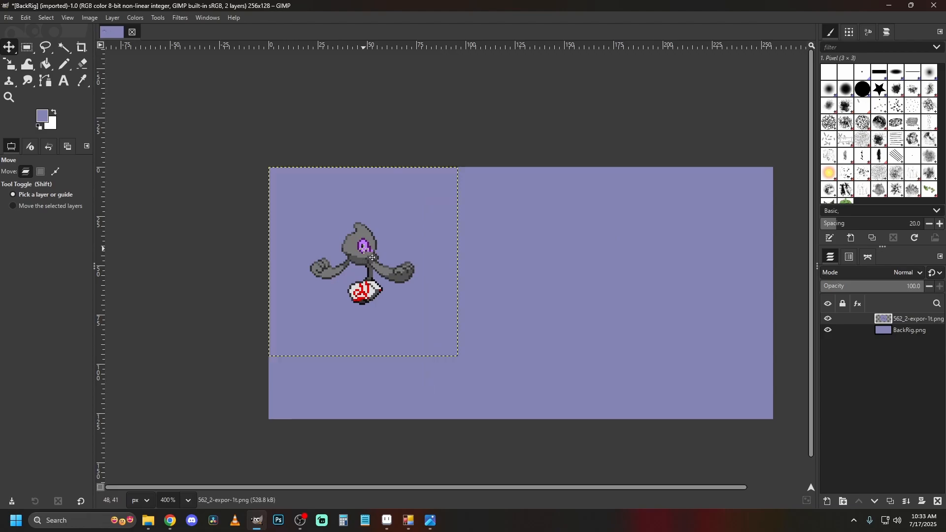
# Export the image as FrontRigG.png to the Yamask-G folder.
pyautogui.click(11, 20)
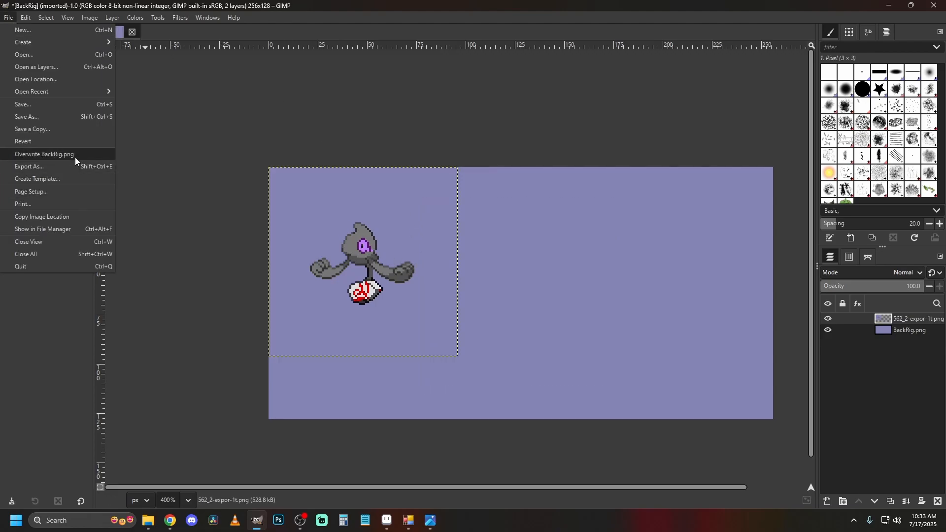
pyautogui.click(77, 166)
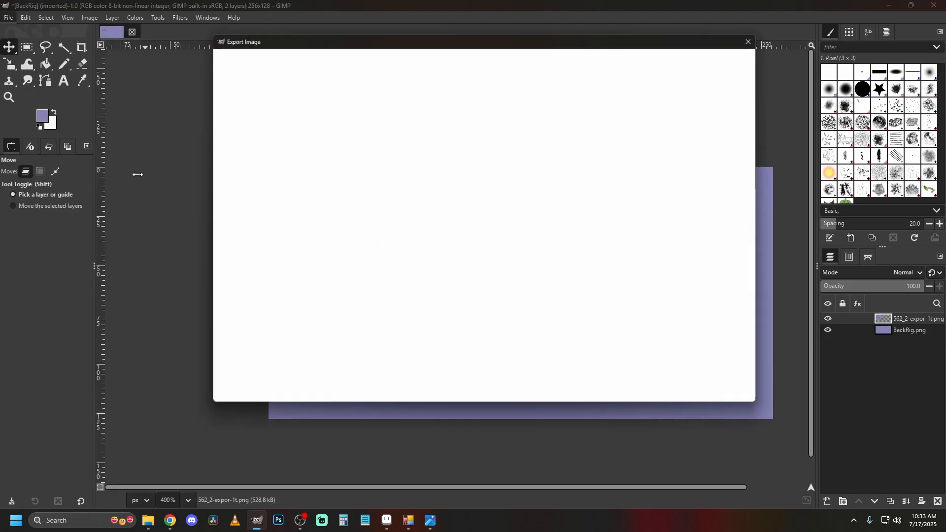
pyautogui.press('Delete')
pyautogui.press('Delete')
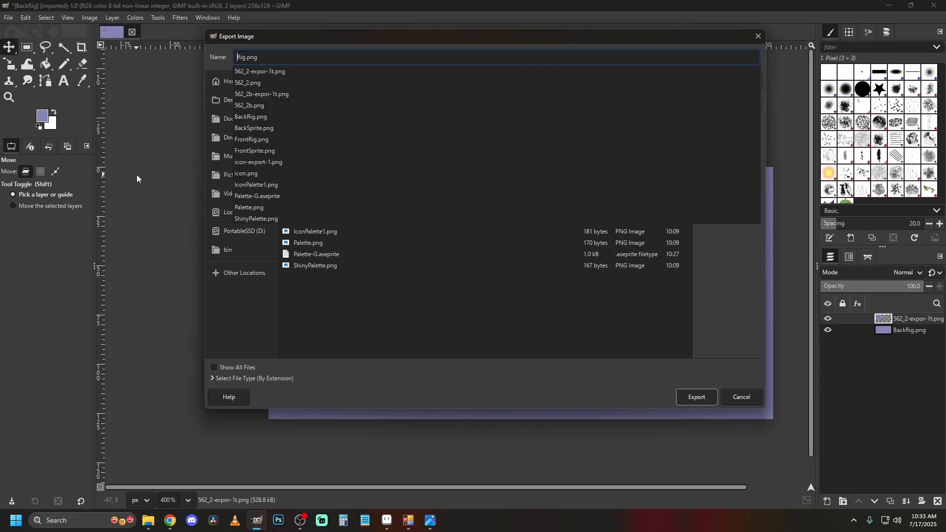
pyautogui.write('Front')
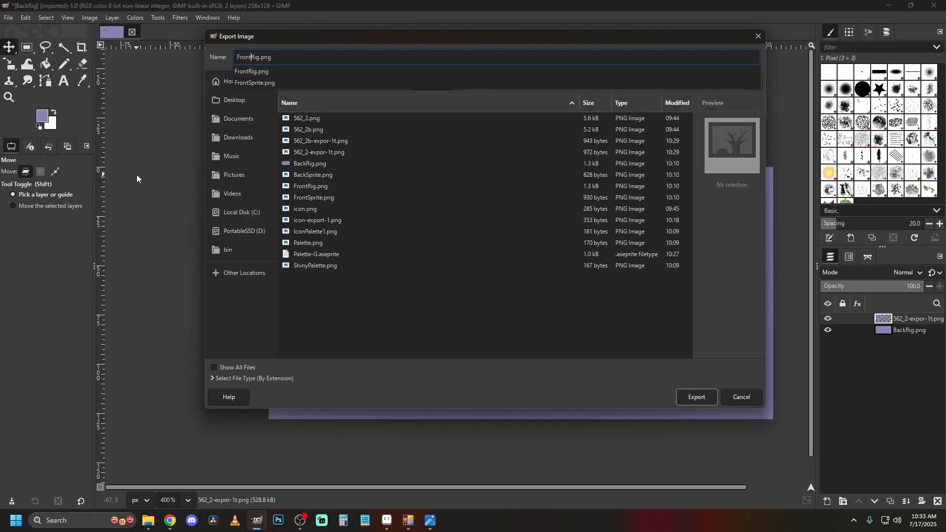
pyautogui.press('Right')
pyautogui.press('Right')
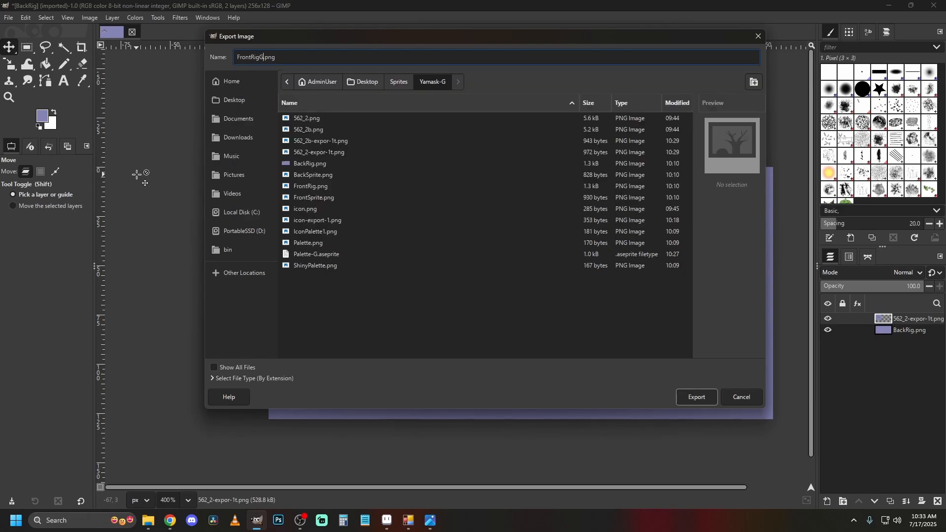
pyautogui.click(708, 395)
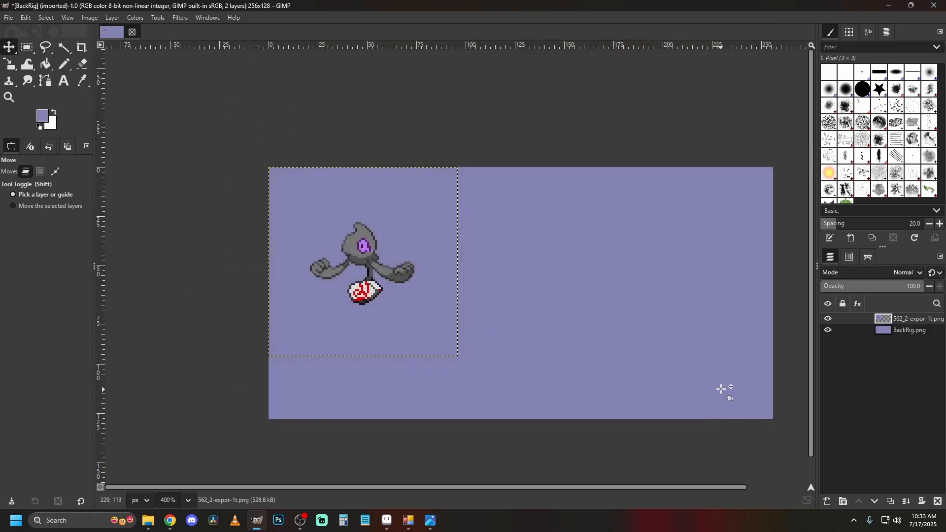
pyautogui.click(141, 262)
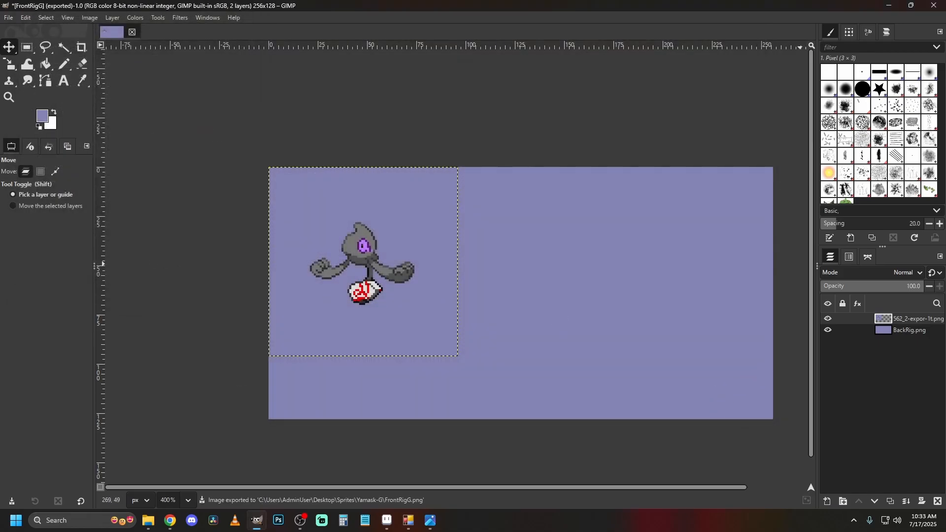
# Add 562_2b-expor-1t.png as a layer above the front sprite and align it with the canvas's upper-left corner.
pyautogui.moveTo(945, 279); pyautogui.dragTo(418, 238)
pyautogui.moveTo(526, 287); pyautogui.dragTo(369, 255)
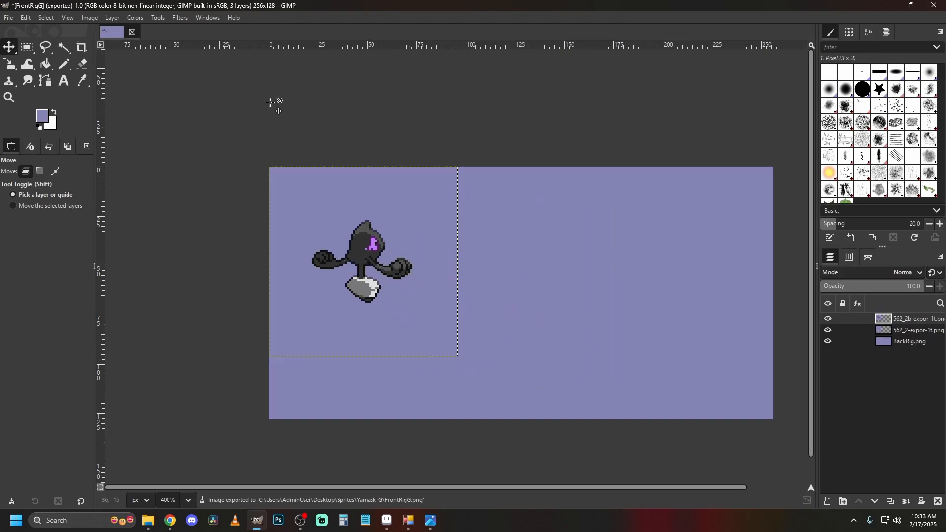
# Export the image as BackRigG.png to the Yamask-G folder.
pyautogui.click(9, 17)
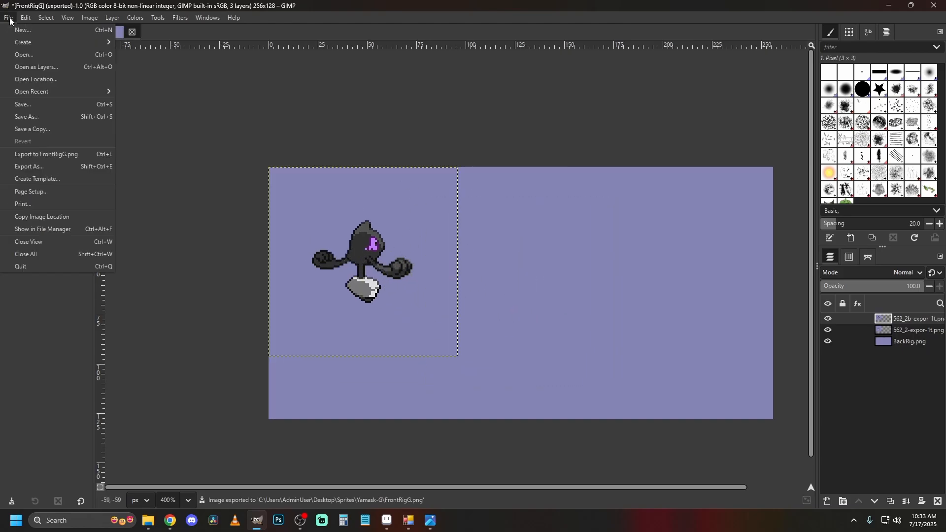
pyautogui.click(47, 167)
pyautogui.press('Left')
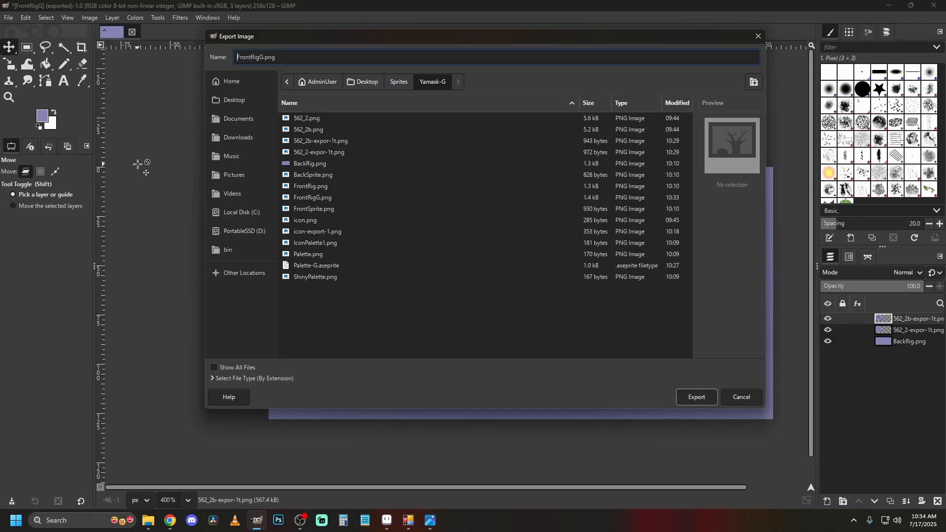
pyautogui.press('Delete')
pyautogui.press('Delete')
pyautogui.press('Delete')
pyautogui.press('Delete')
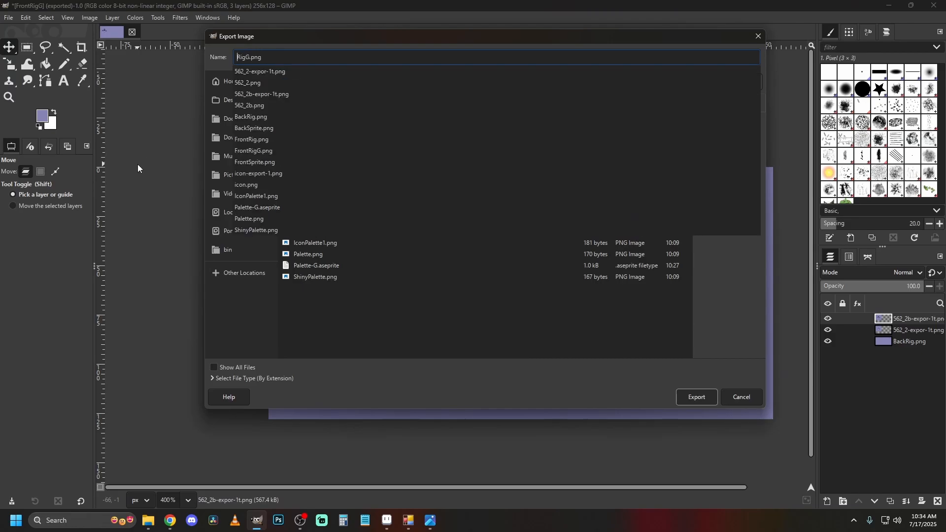
pyautogui.write('Back')
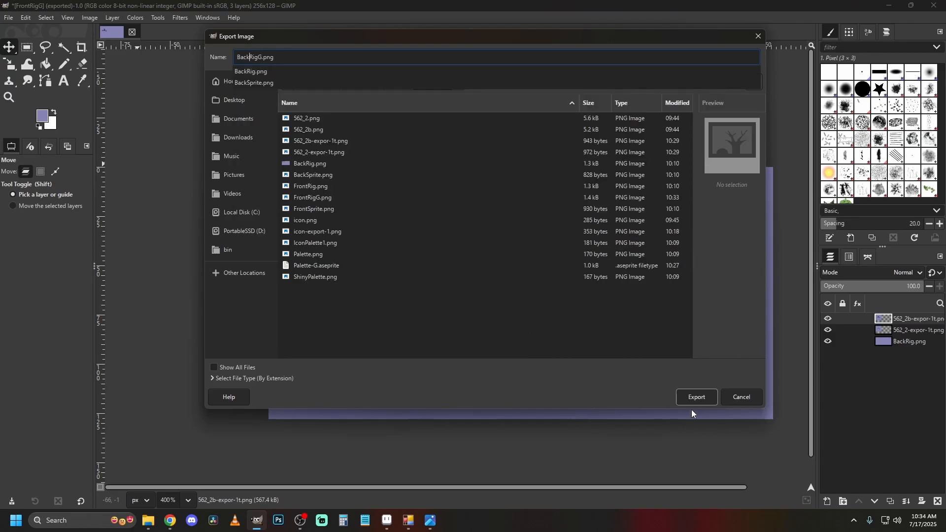
pyautogui.click(702, 398)
pyautogui.click(702, 398)
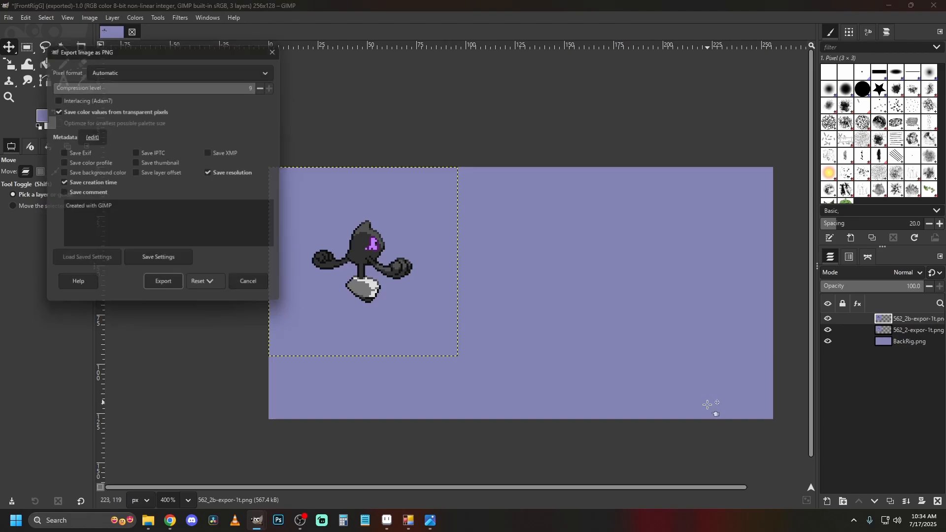
pyautogui.click(157, 284)
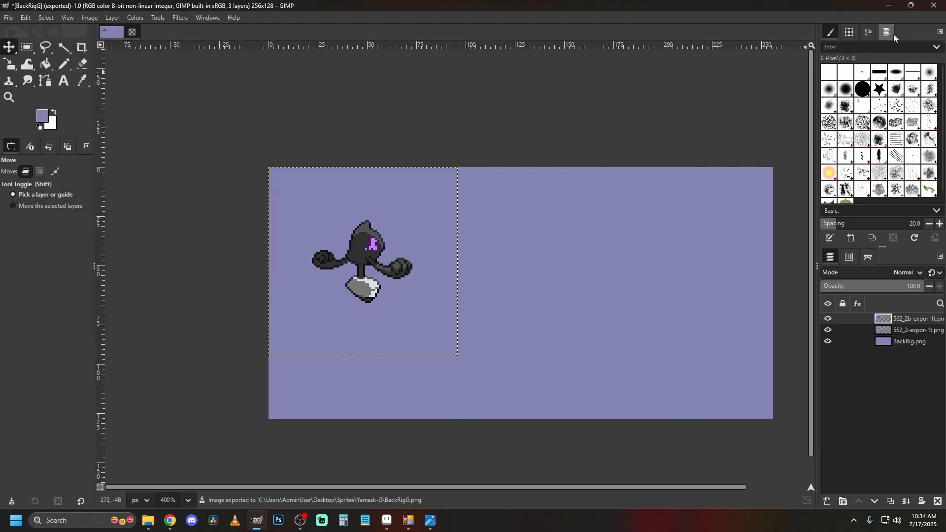
# Switch to the Sprite Editor and import FrontRigG.png as the Front Rig image.
pyautogui.click(888, 6)
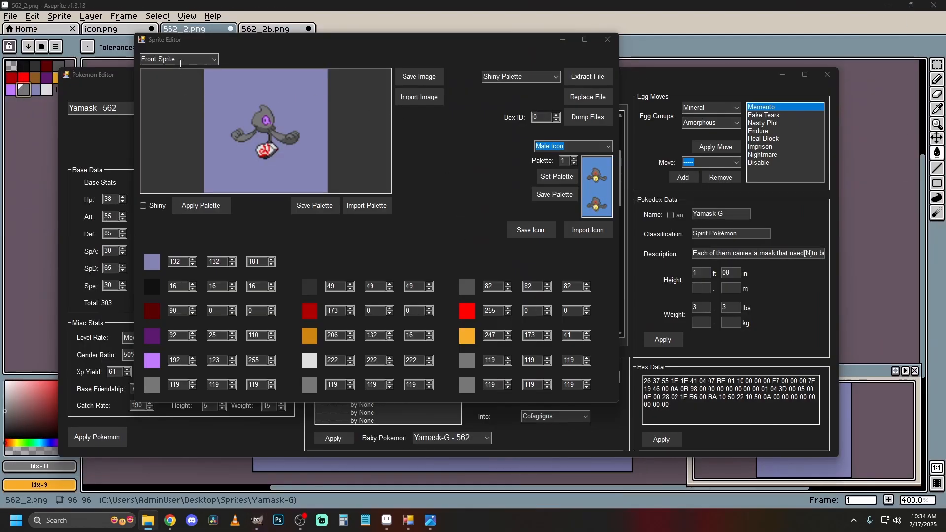
pyautogui.scroll(-1, 180, 63)
pyautogui.click(421, 97)
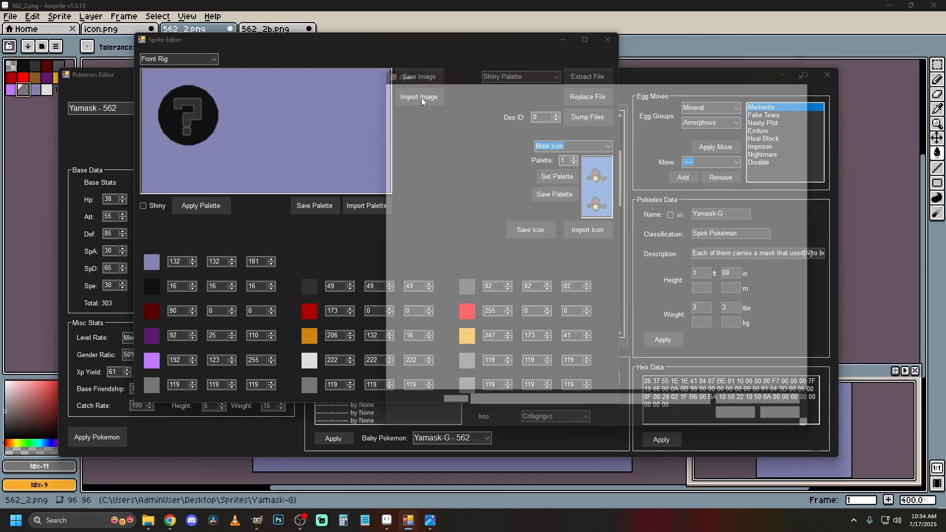
pyautogui.doubleClick(533, 200)
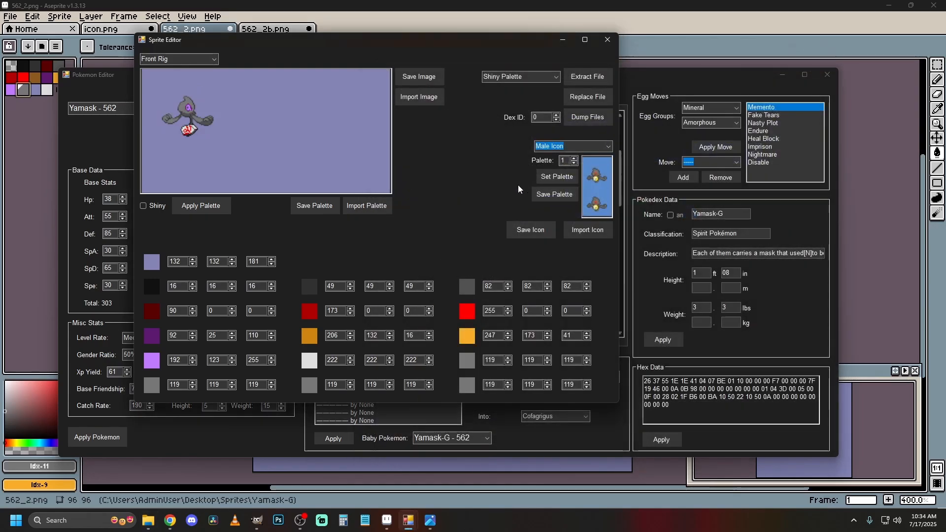
# Try to import BackRigG.png as the Back Sprite image.
pyautogui.scroll(-1, 178, 59)
pyautogui.click(429, 100)
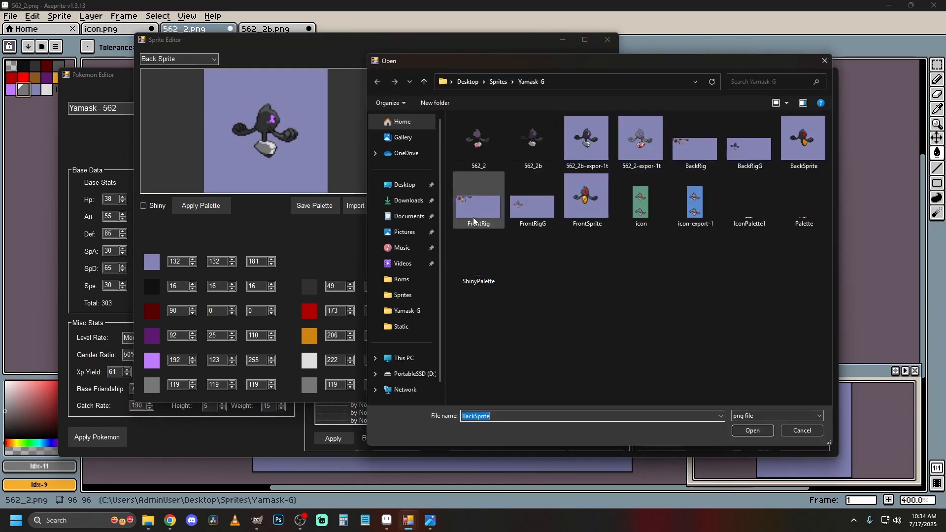
pyautogui.doubleClick(754, 146)
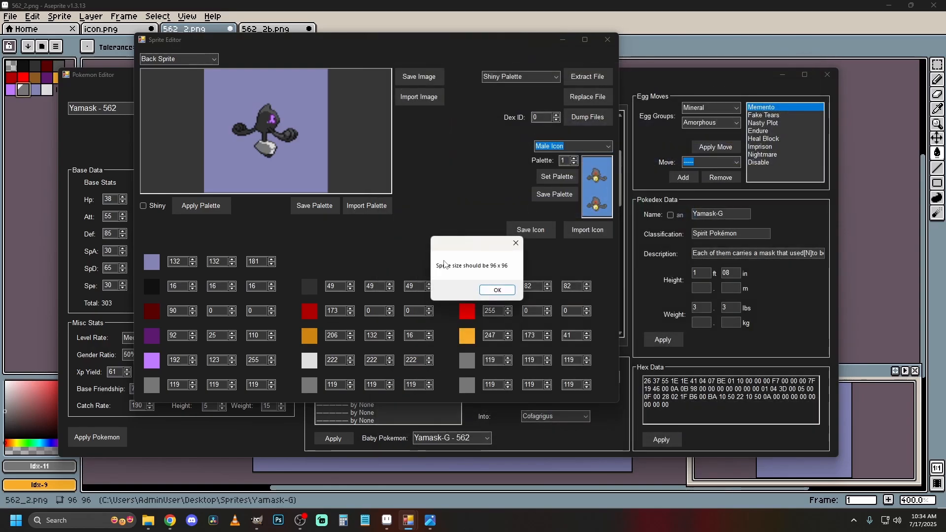
pyautogui.press('Return')
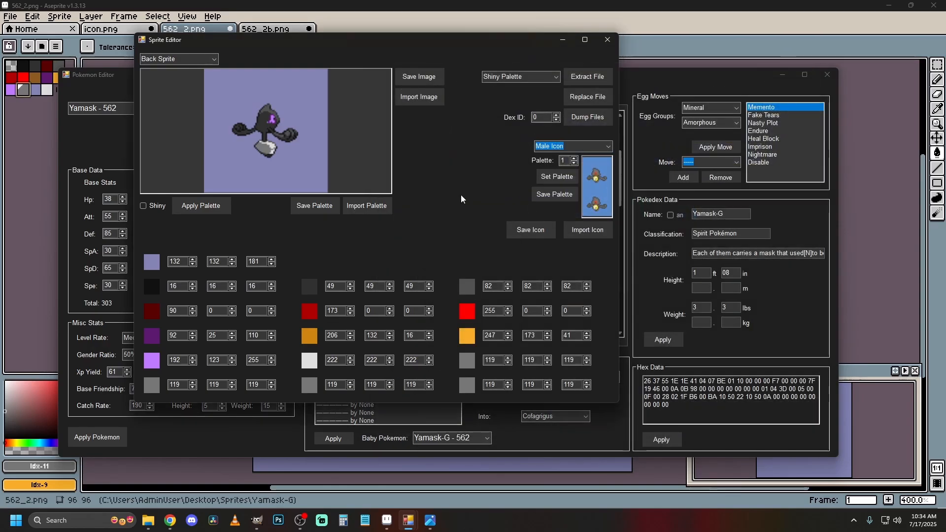
pyautogui.click(421, 100)
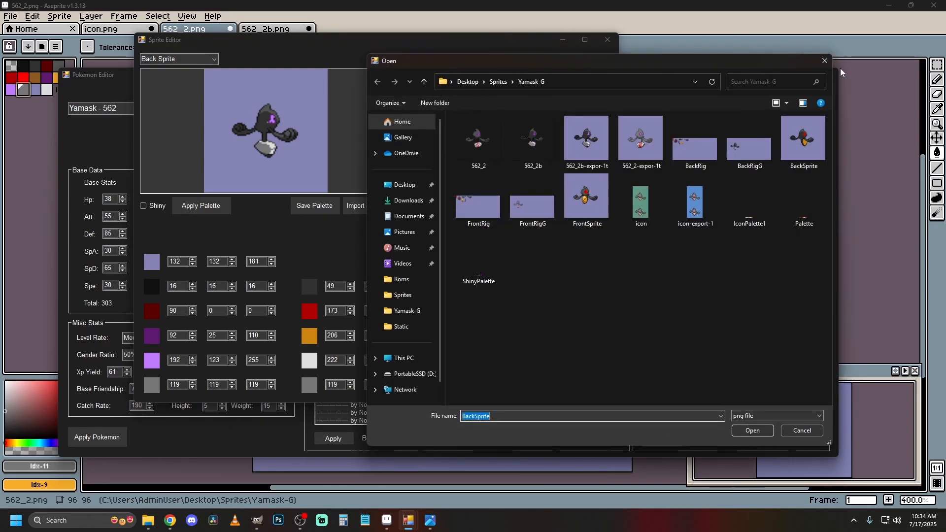
pyautogui.click(826, 62)
# Import BackRigG.png as the Back Rig image and compare it with the Front Rig.
pyautogui.scroll(-1, 196, 60)
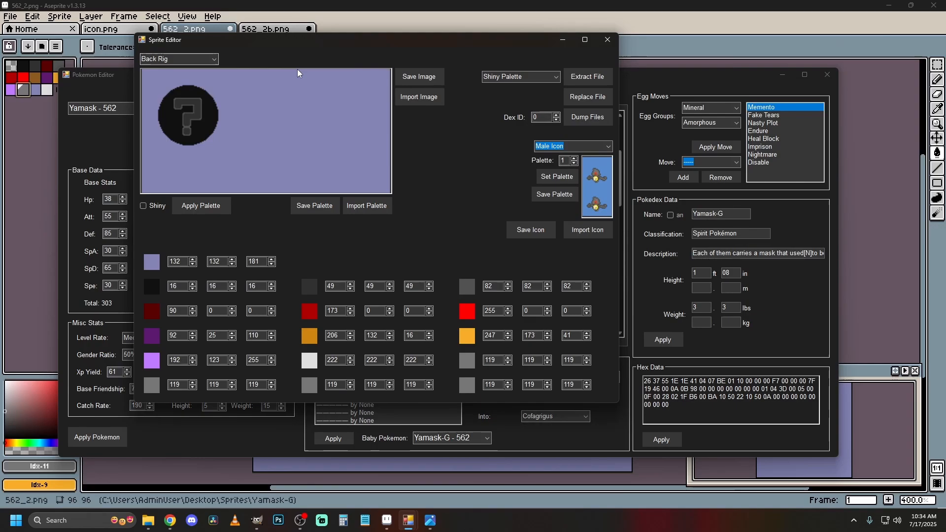
pyautogui.click(433, 99)
pyautogui.doubleClick(751, 151)
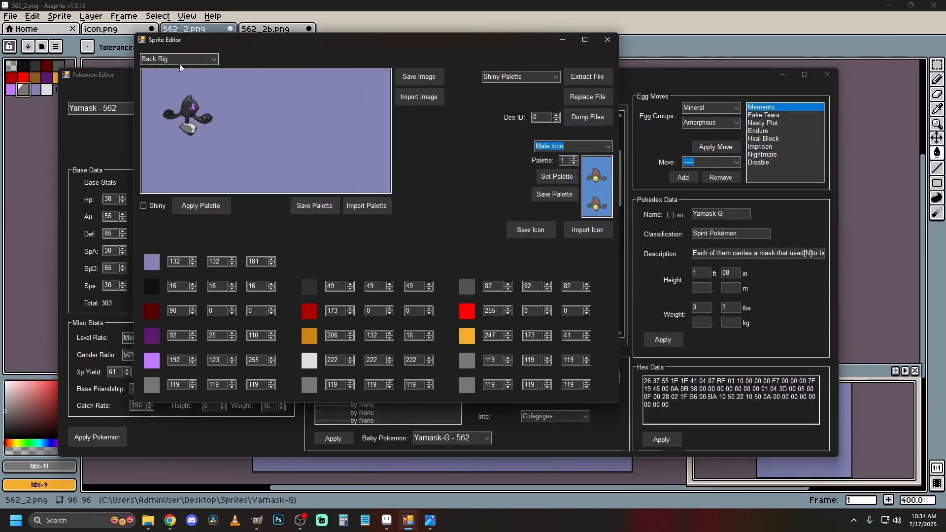
pyautogui.scroll(3, 181, 62)
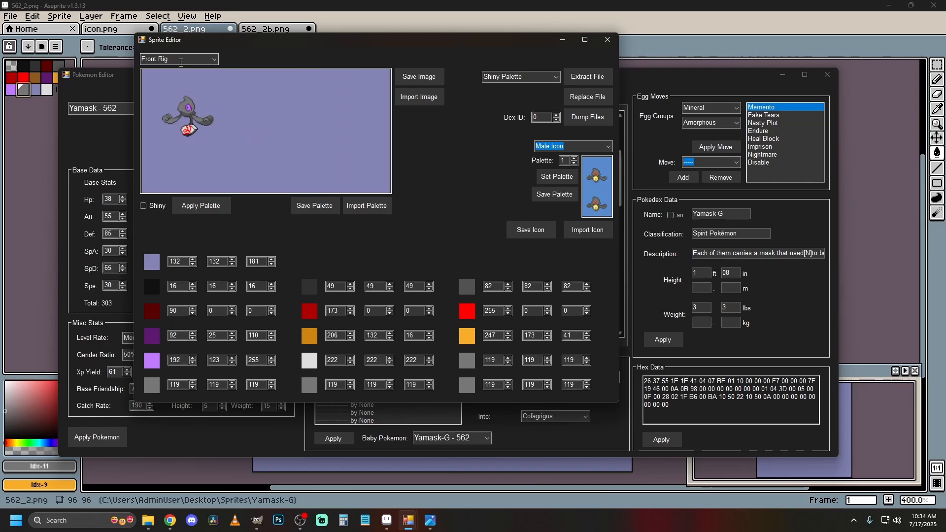
pyautogui.scroll(-3, 180, 62)
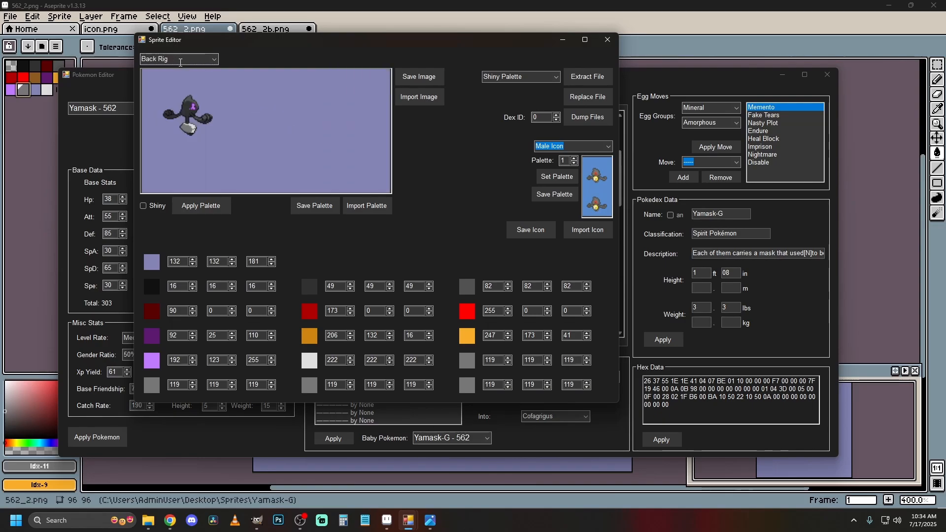
# Import icon-export-1.png as the Male Icon, then close the Sprite Editor.
pyautogui.click(589, 230)
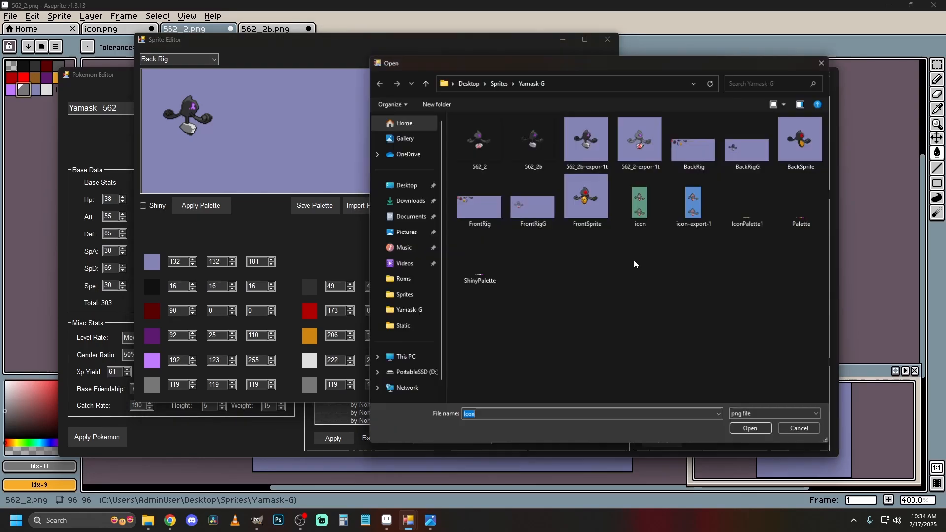
pyautogui.doubleClick(696, 204)
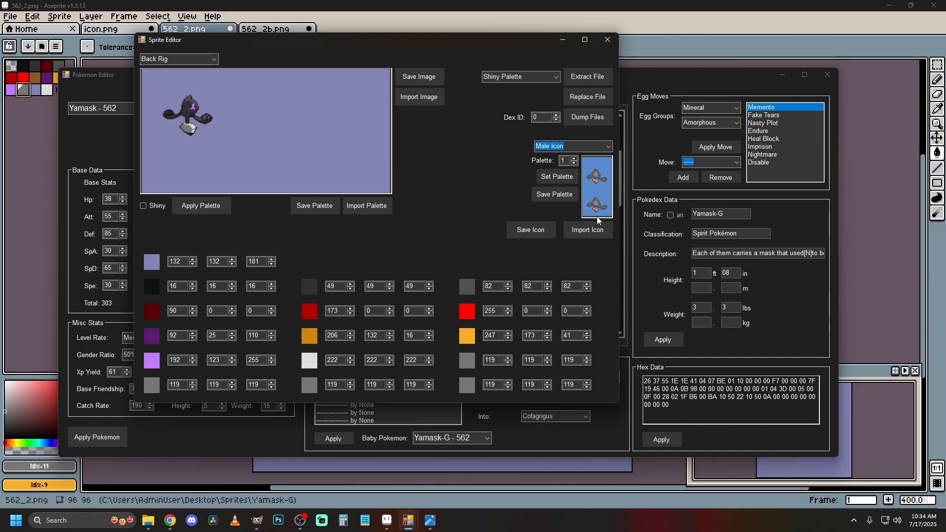
pyautogui.click(607, 40)
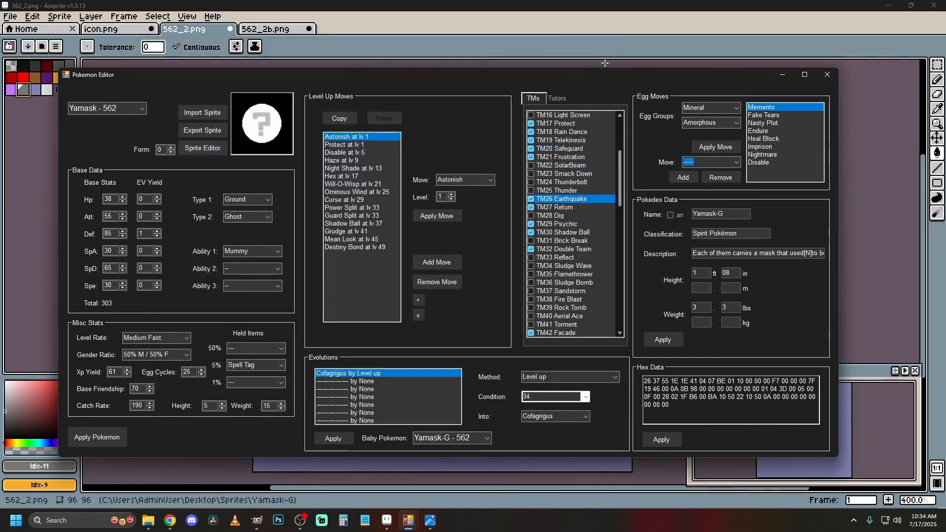
# Apply the Pokémon changes for Yamask - 562 and reload its entry by switching to another Pokémon and back.
pyautogui.click(119, 436)
pyautogui.scroll(-1, 130, 108)
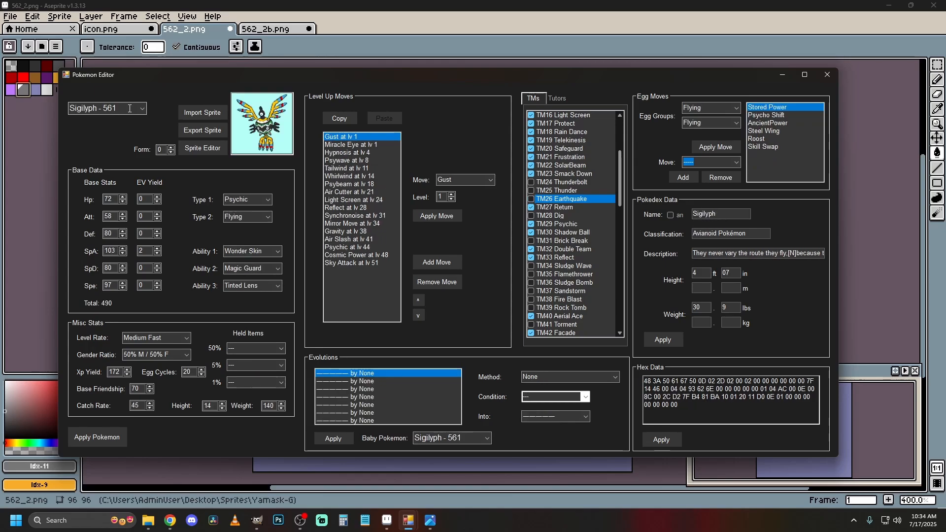
pyautogui.scroll(1, 129, 108)
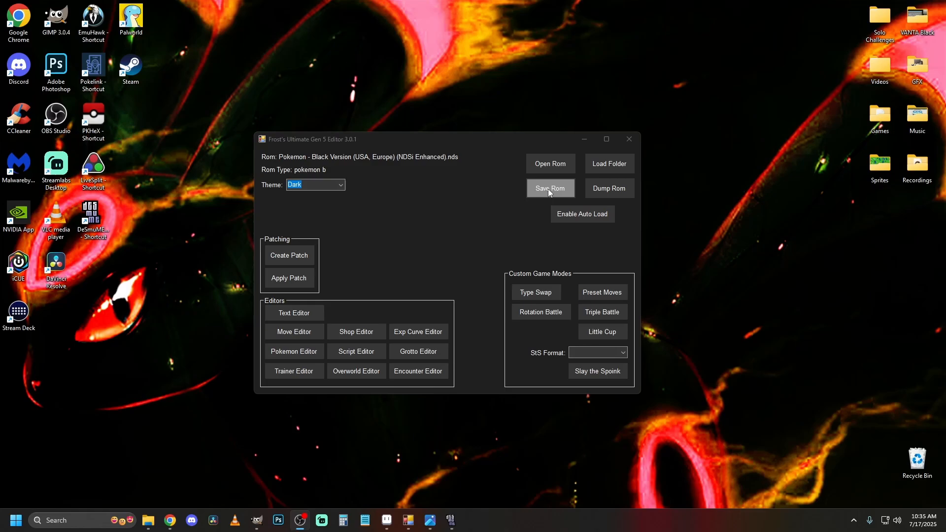
# Save the edited ROM as Yamask-G Test.nds in the Sprites folder and dismiss the confirmation.
pyautogui.click(548, 188)
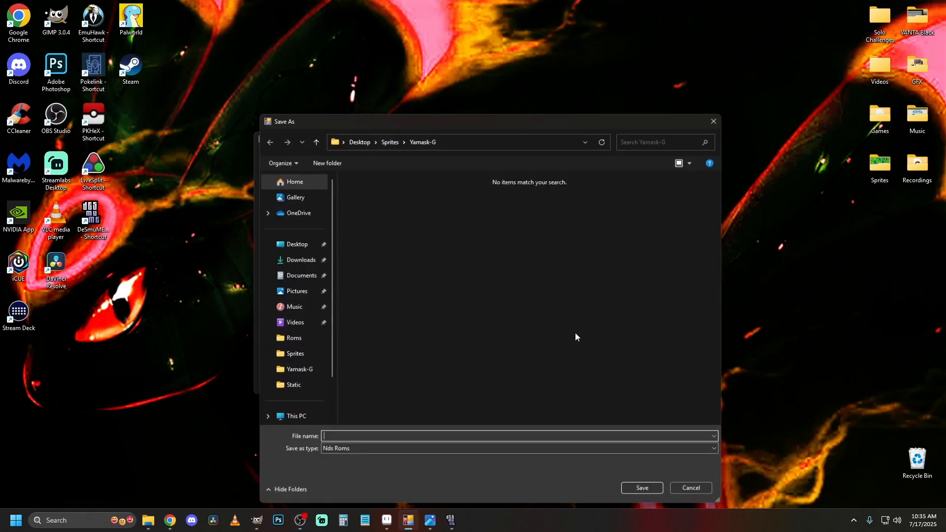
pyautogui.click(388, 139)
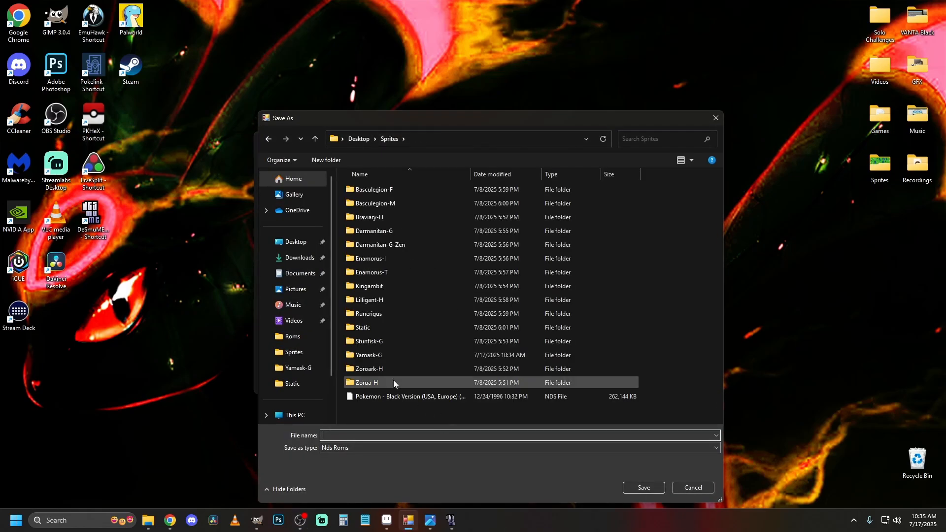
pyautogui.click(412, 396)
pyautogui.click(497, 437)
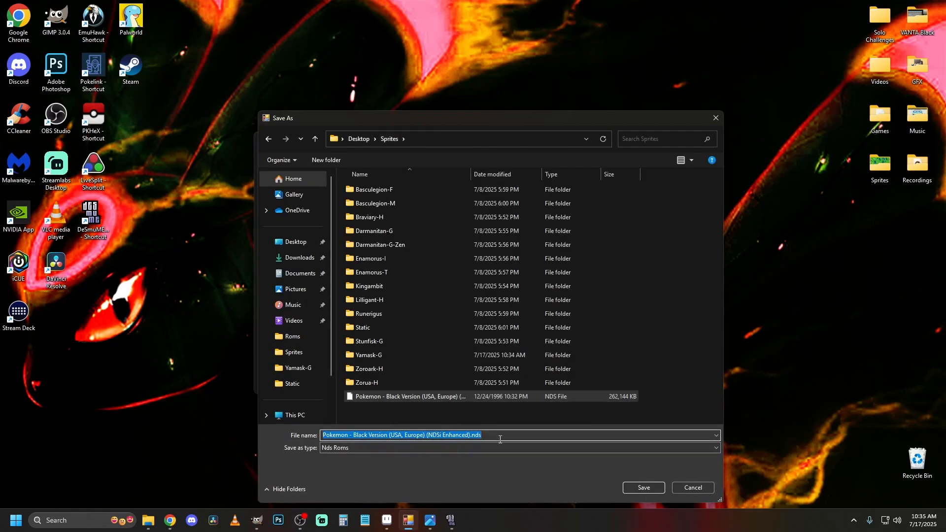
pyautogui.press('Home')
pyautogui.press('Delete')
pyautogui.press('Delete')
pyautogui.press('Delete')
pyautogui.press('Delete')
pyautogui.press('Delete')
pyautogui.press('Delete')
pyautogui.press('Delete')
pyautogui.press('Delete')
pyautogui.press('Delete')
pyautogui.press('Delete')
pyautogui.press('Delete')
pyautogui.press('Delete')
pyautogui.press('Delete')
pyautogui.press('Delete')
pyautogui.press('Delete')
pyautogui.press('Delete')
pyautogui.press('Delete')
pyautogui.press('Delete')
pyautogui.press('Delete')
pyautogui.press('Delete')
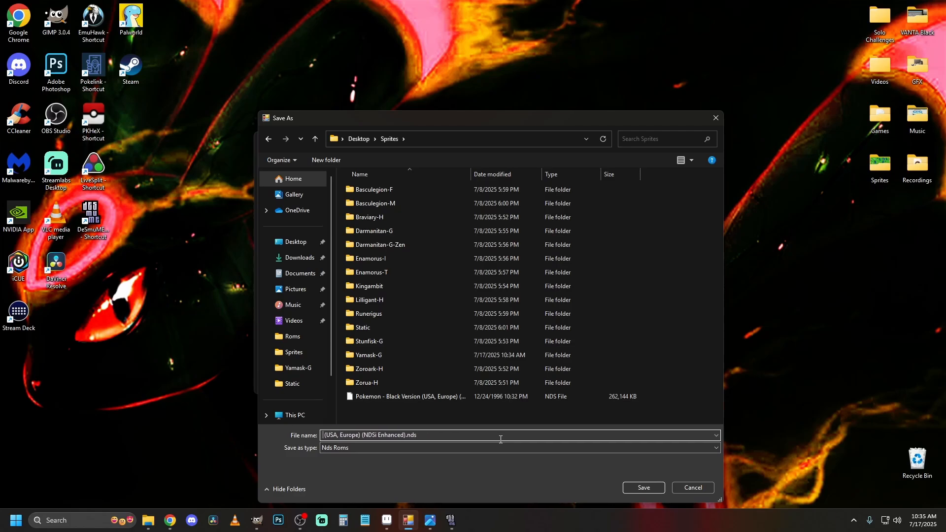
pyautogui.press('Delete')
pyautogui.press('Delete')
pyautogui.press('Delete')
pyautogui.press('Delete')
pyautogui.press('Delete')
pyautogui.press('Delete')
pyautogui.press('Delete')
pyautogui.press('Delete')
pyautogui.press('Delete')
pyautogui.press('Delete')
pyautogui.press('Delete')
pyautogui.press('Delete')
pyautogui.press('Delete')
pyautogui.press('Delete')
pyautogui.click(652, 490)
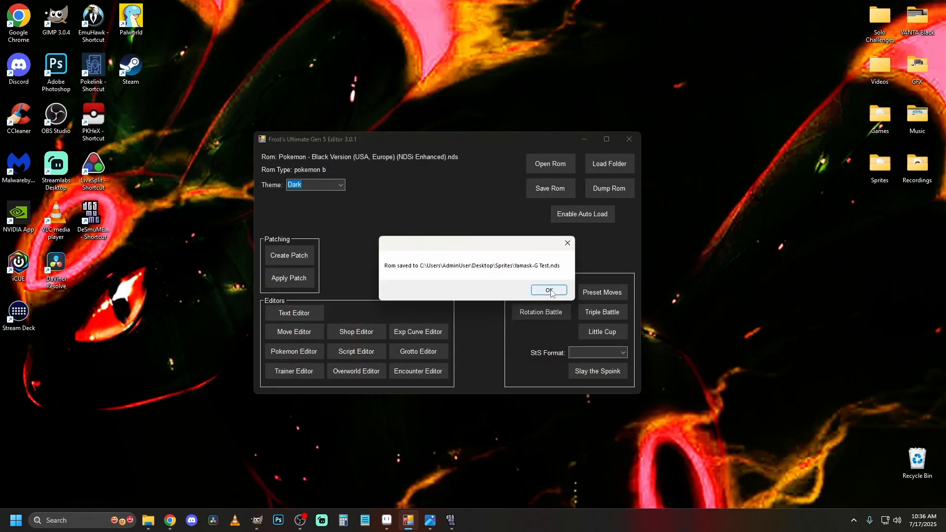
pyautogui.click(549, 294)
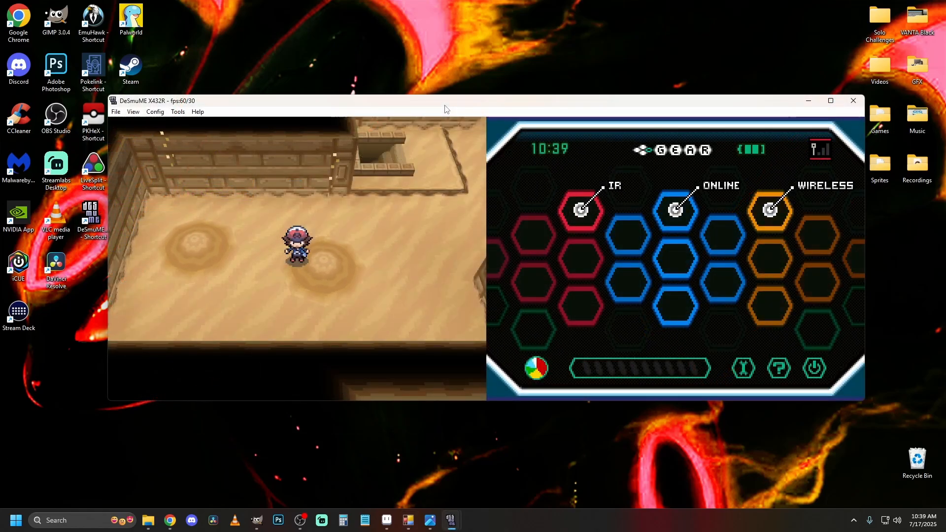
# In DeSmuME, walk the character around the sandy ruins floor to trigger a wild Yamask-G encounter.
pyautogui.press('Right')
pyautogui.press('Down')
pyautogui.press('Left')
pyautogui.press('Down')
pyautogui.press('Left')
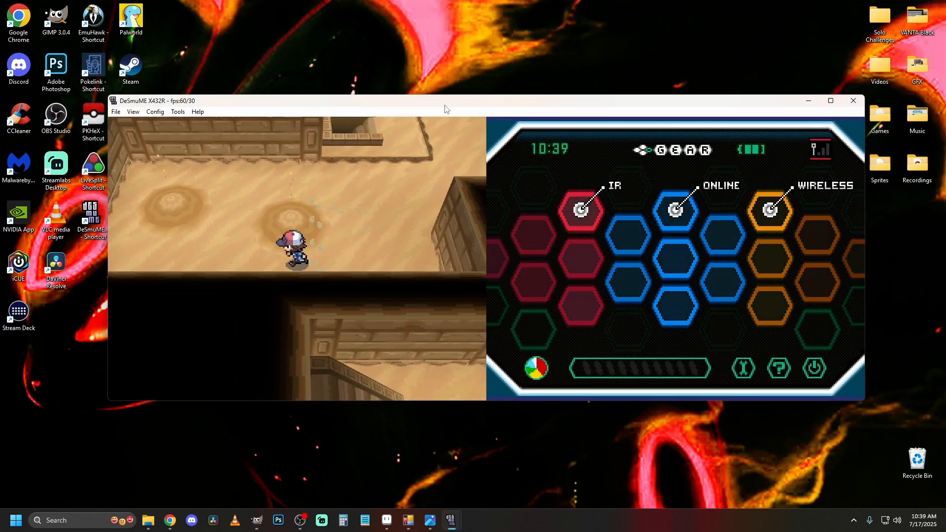
pyautogui.press('Up')
pyautogui.press('Right')
pyautogui.press('Down')
pyautogui.press('Left')
pyautogui.press('Up')
pyautogui.press('Right')
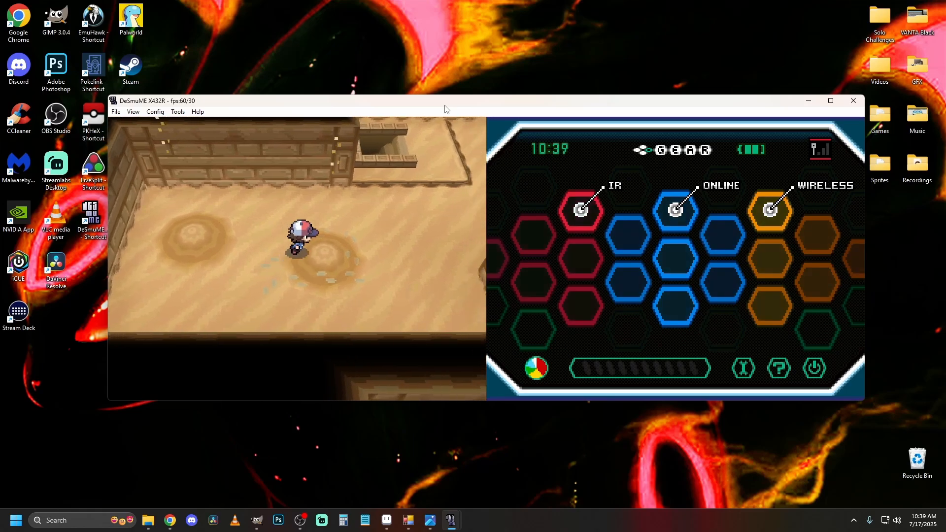
pyautogui.press('Right')
pyautogui.press('Up')
pyautogui.press('Right')
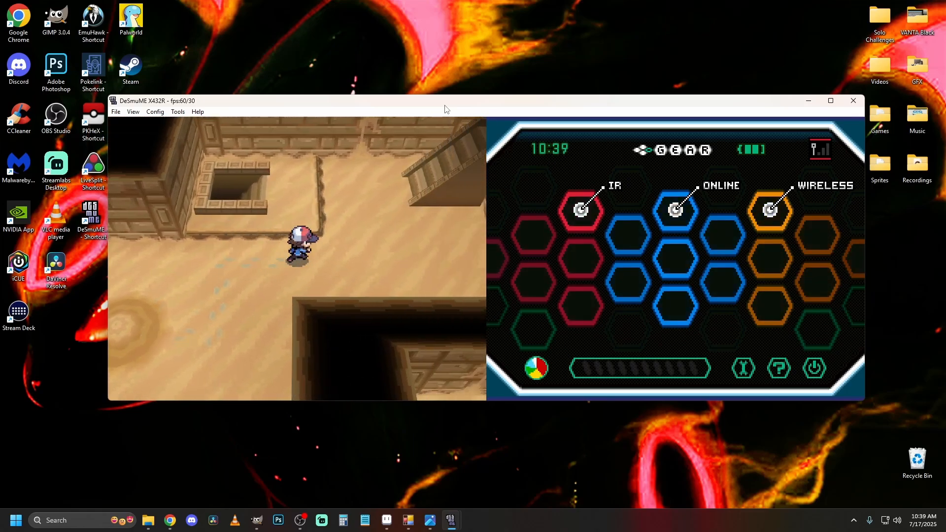
pyautogui.press('Down')
pyautogui.press('Left')
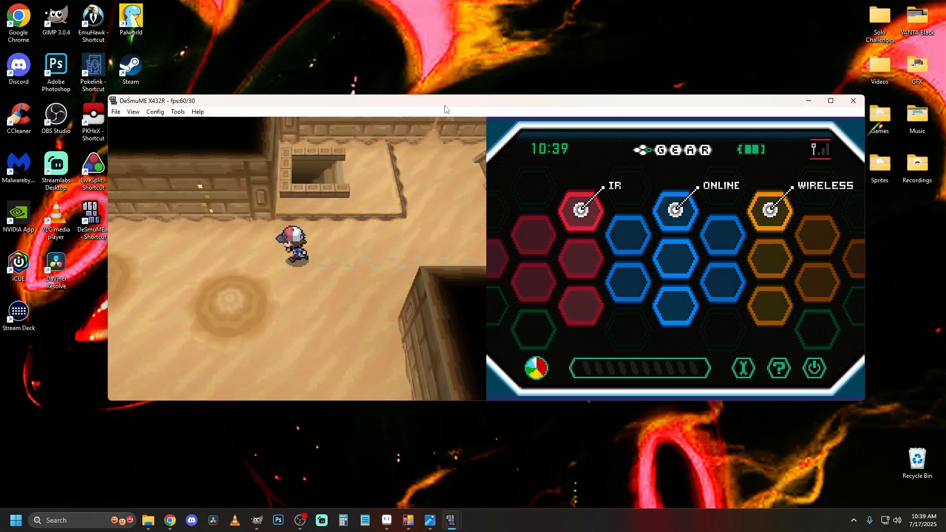
pyautogui.press('Down')
pyautogui.press('Right')
pyautogui.press('Up')
pyautogui.press('Right')
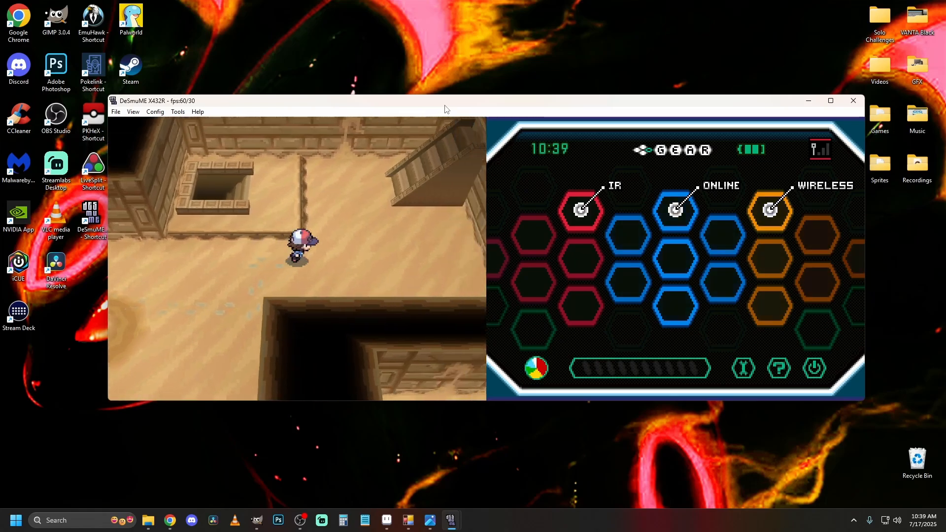
pyautogui.press('Down')
pyautogui.press('Left')
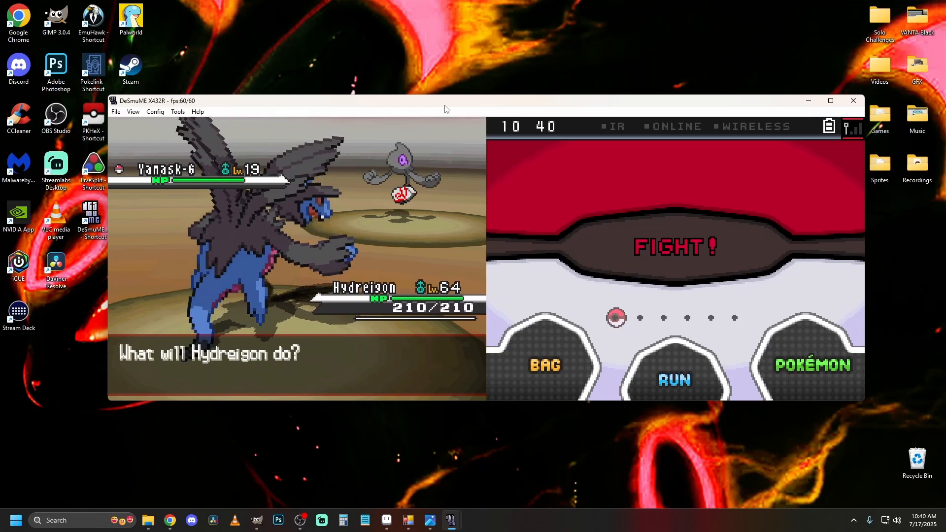
# Throw a Dusk Ball from the bag's Poké Balls at the wild Yamask-G.
pyautogui.press('Left')
pyautogui.press('x')
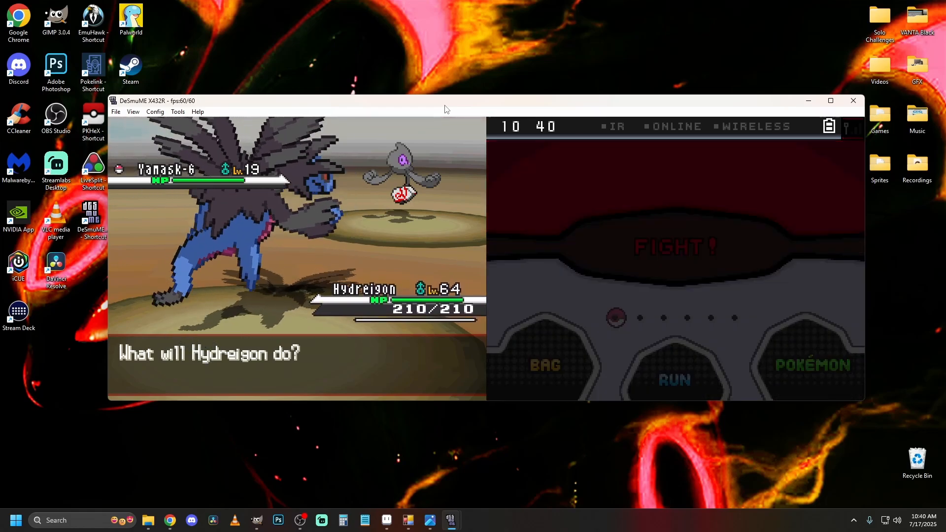
pyautogui.press('Right')
pyautogui.press('x')
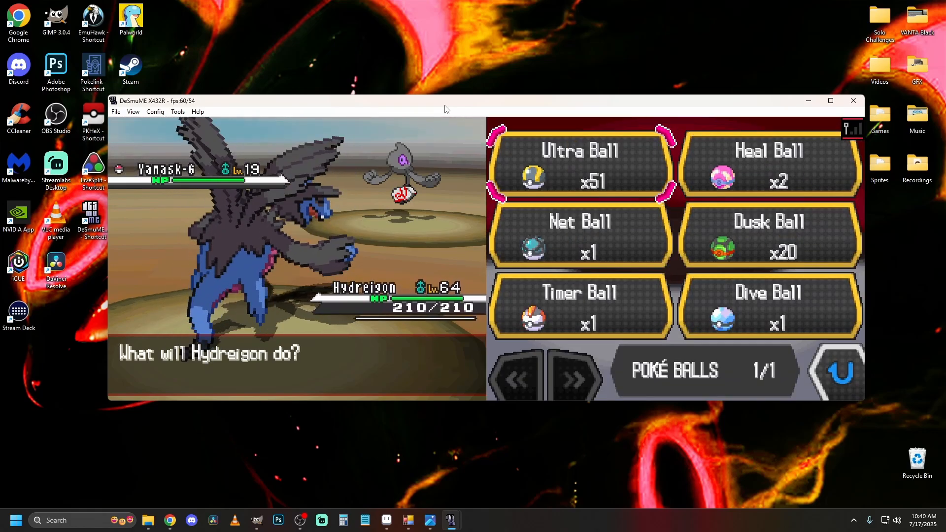
pyautogui.press('Right')
pyautogui.press('Down')
pyautogui.press('x')
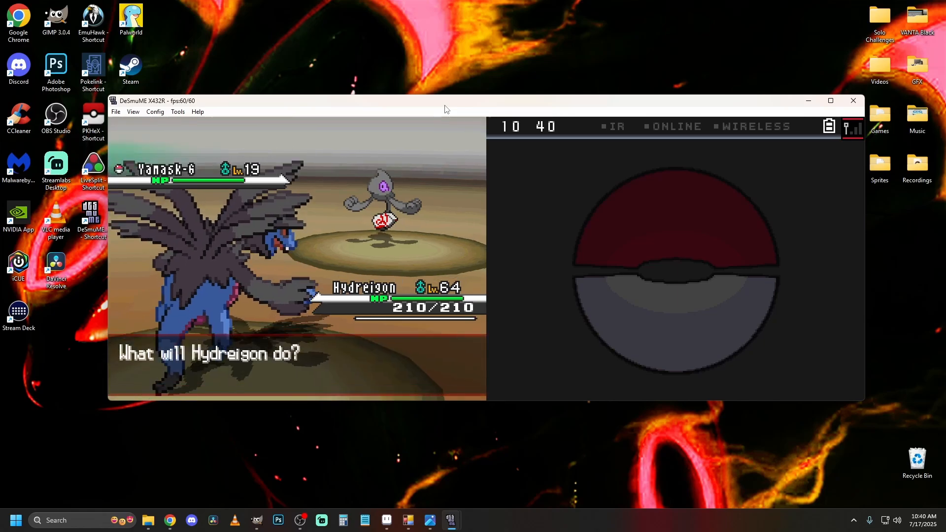
# Keep throwing Dusk Balls at the wild Yamask-G until it is caught, and decline giving it a nickname.
pyautogui.press('x')
pyautogui.press('x')
pyautogui.press('x')
pyautogui.press('x')
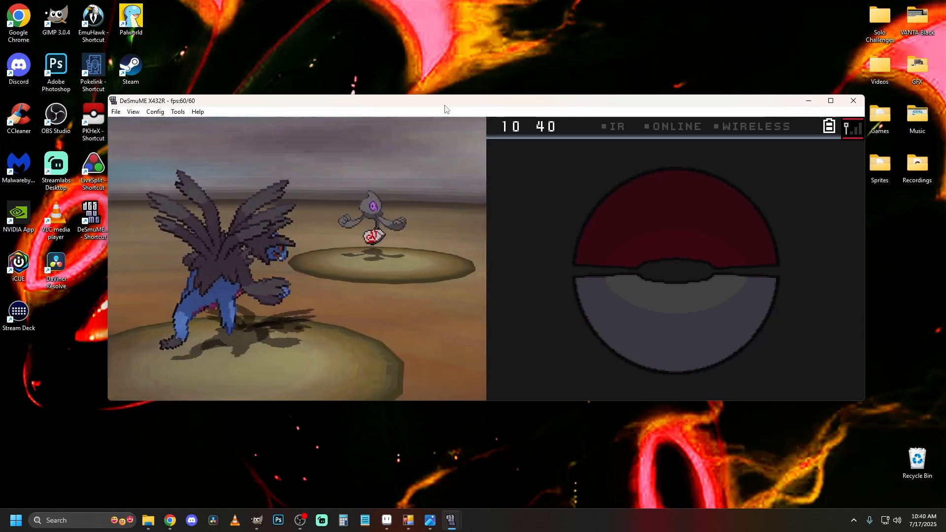
pyautogui.press('=')
pyautogui.press('x')
pyautogui.press('x')
pyautogui.press('x')
pyautogui.press('x')
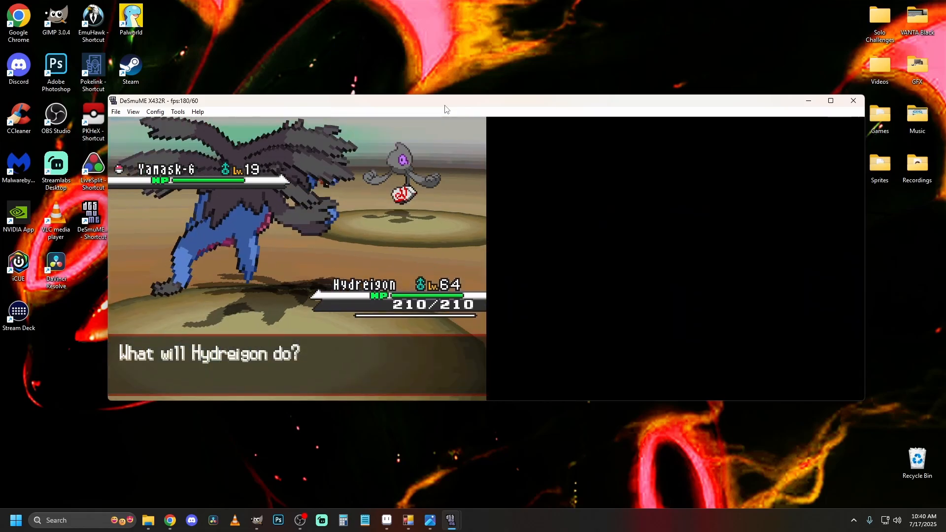
pyautogui.press('x')
pyautogui.press('x')
pyautogui.press('x')
pyautogui.press('x')
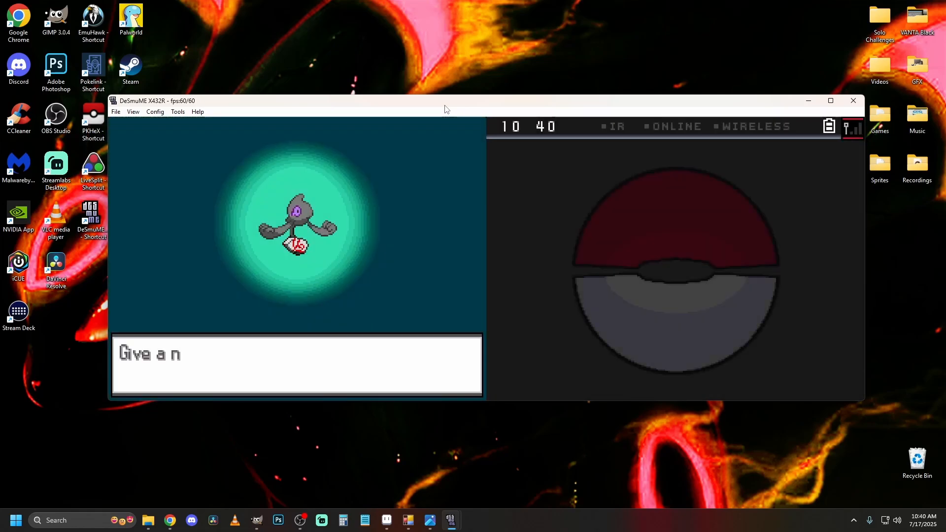
pyautogui.press('Down')
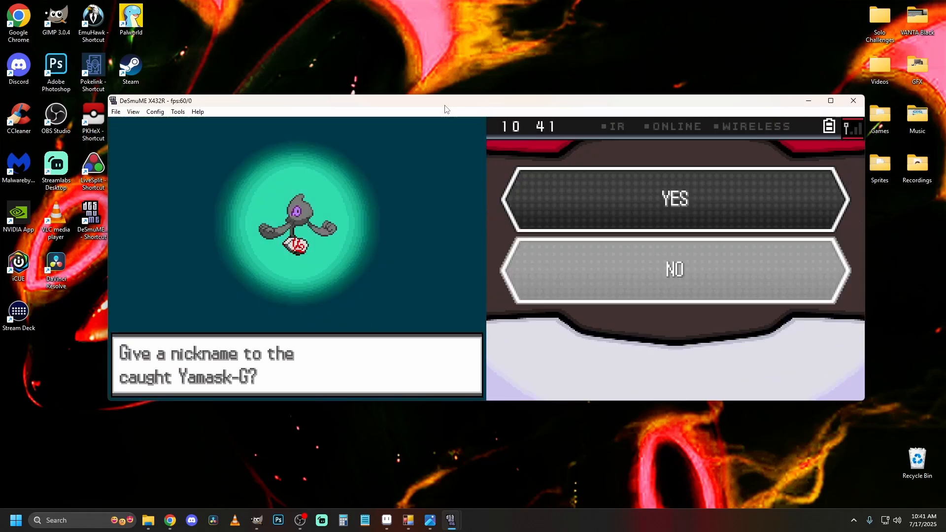
pyautogui.press('x')
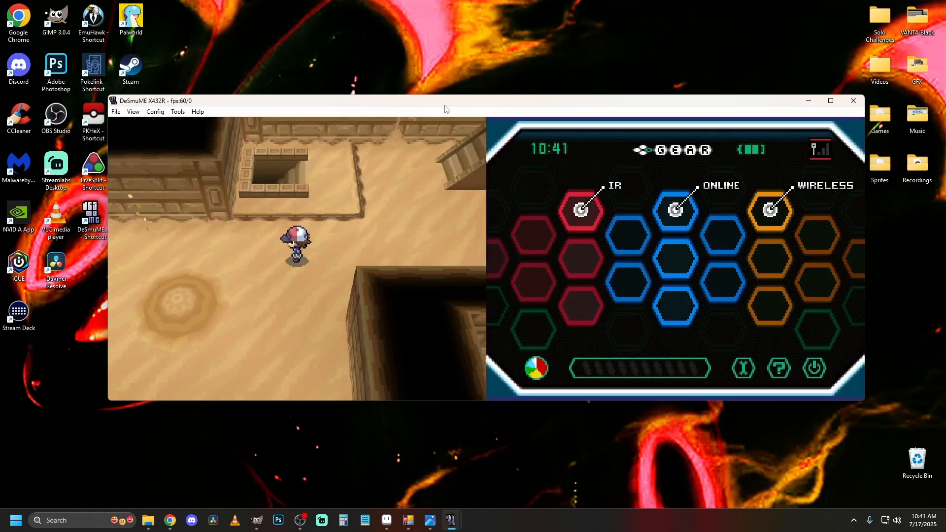
# Open the caught Yamask-G's summary from the party to examine its types, data and sprite, and leave the party screen.
pyautogui.press('s')
pyautogui.press('x')
pyautogui.press('x')
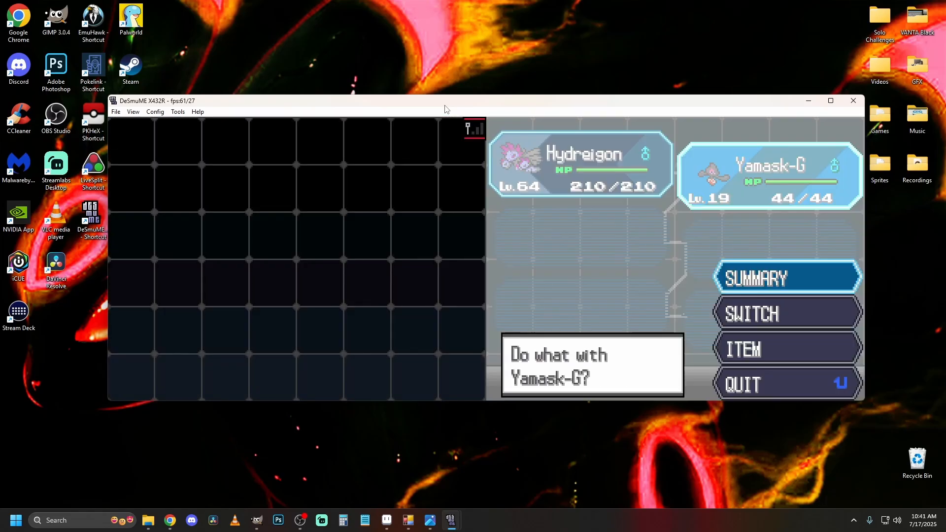
pyautogui.press('x')
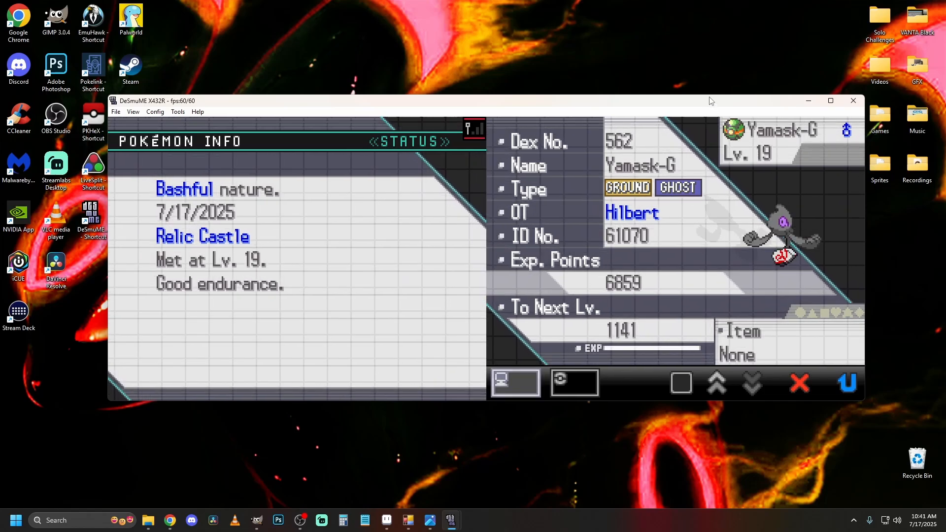
pyautogui.press('z')
pyautogui.press('z')
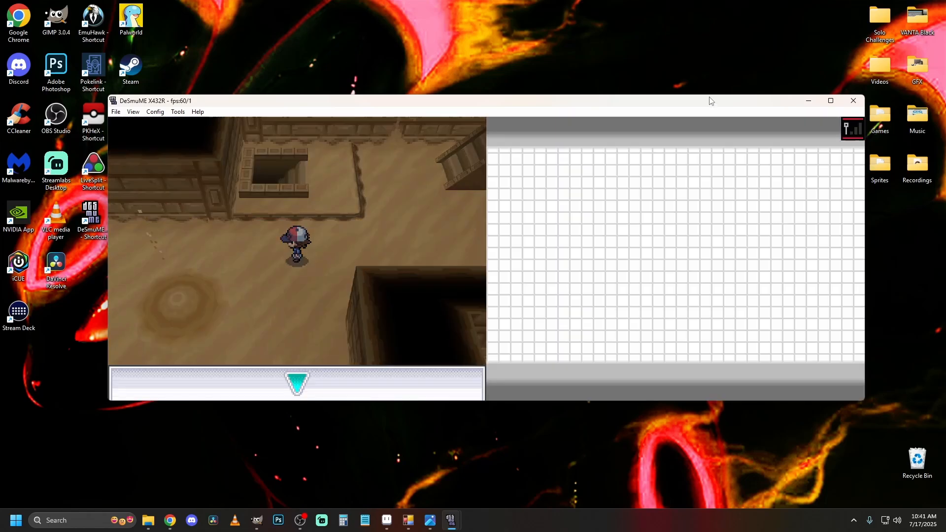
# Switch Hydreigon with Yamask-G so that Yamask-G leads the party, and return to the field.
pyautogui.press('x')
pyautogui.press('x')
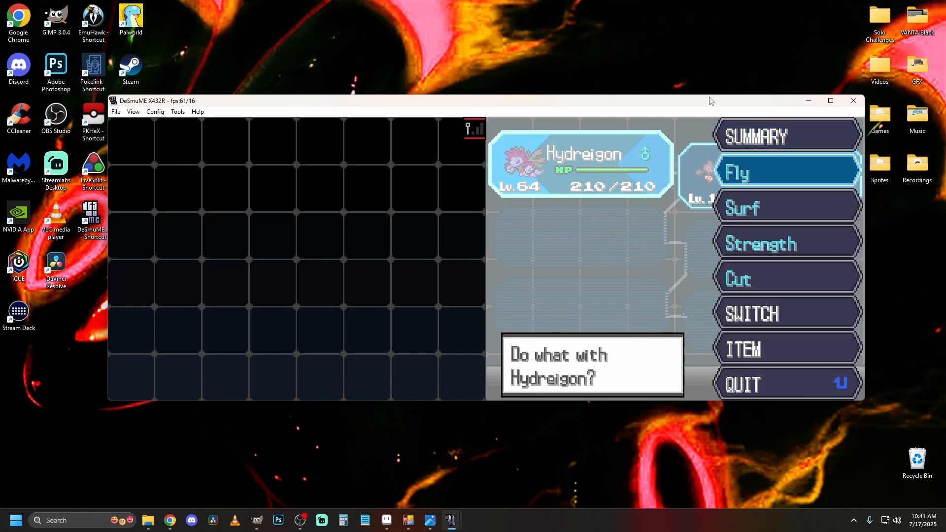
pyautogui.press('Down')
pyautogui.press('Down')
pyautogui.press('Down')
pyautogui.press('Down')
pyautogui.press('x')
pyautogui.press('x')
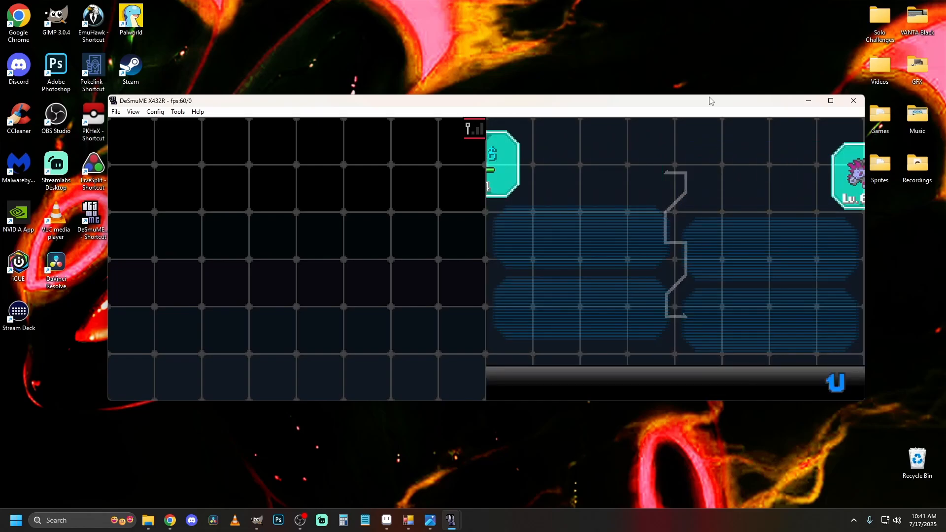
pyautogui.press('z')
pyautogui.press('z')
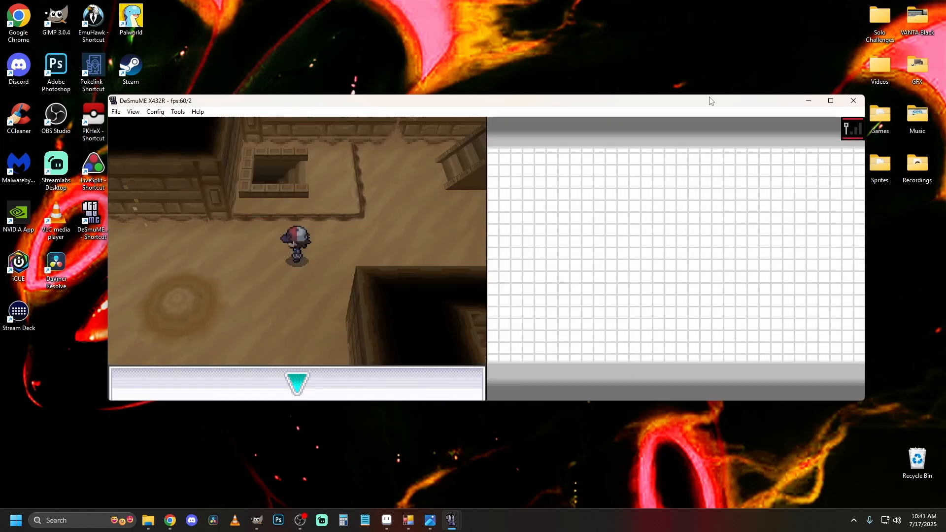
# Walk in the ruins to trigger another wild Yamask-G encounter, and check Yamask-G's icon in the battle party list.
pyautogui.press('Left')
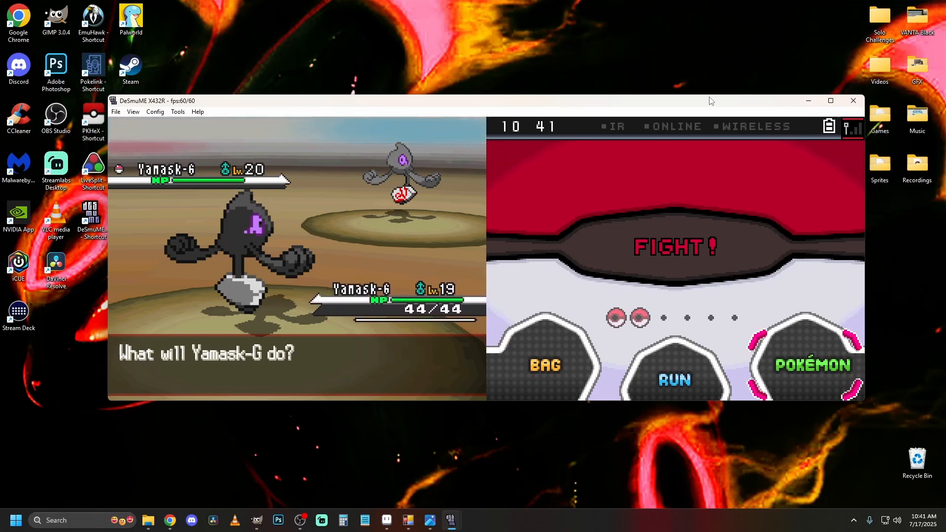
pyautogui.press('x')
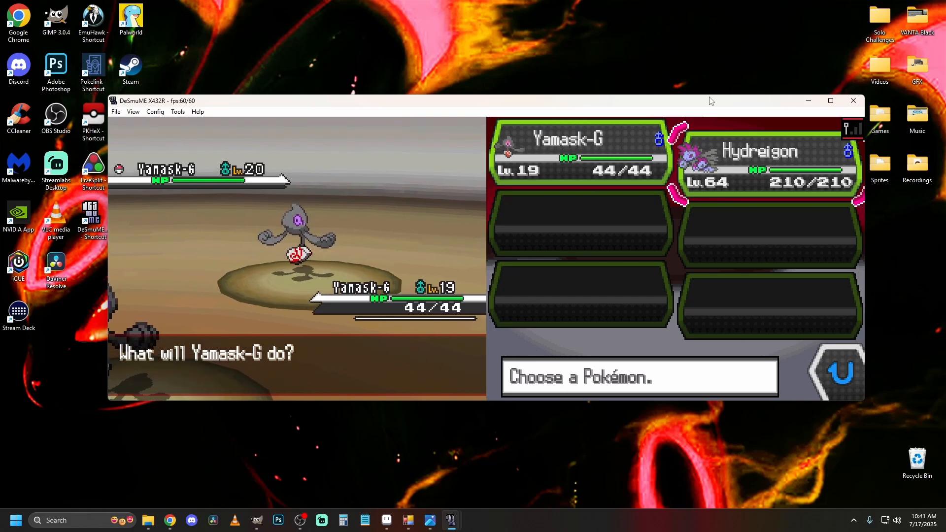
pyautogui.press('Left')
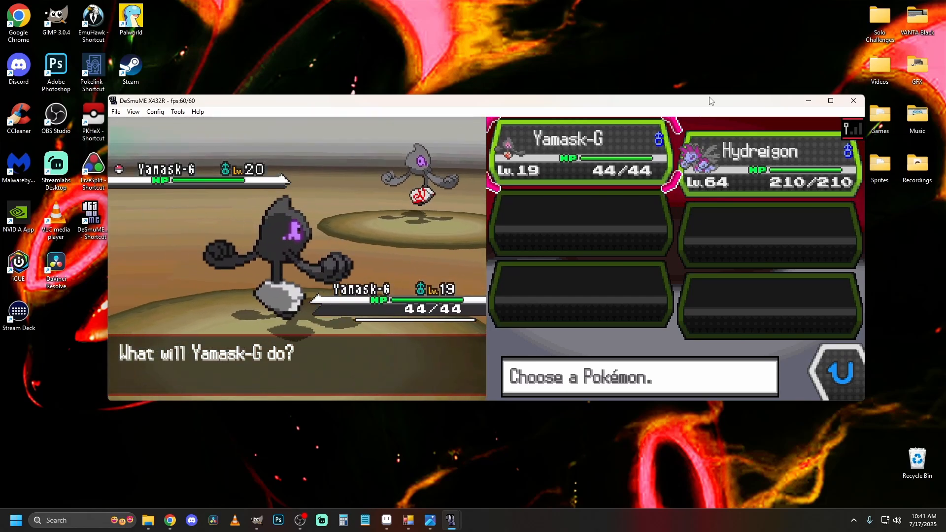
pyautogui.press('z')
# Fight the wild Yamask-G with the party's own Yamask-G, using its moves turn after turn until it faints.
pyautogui.press('z')
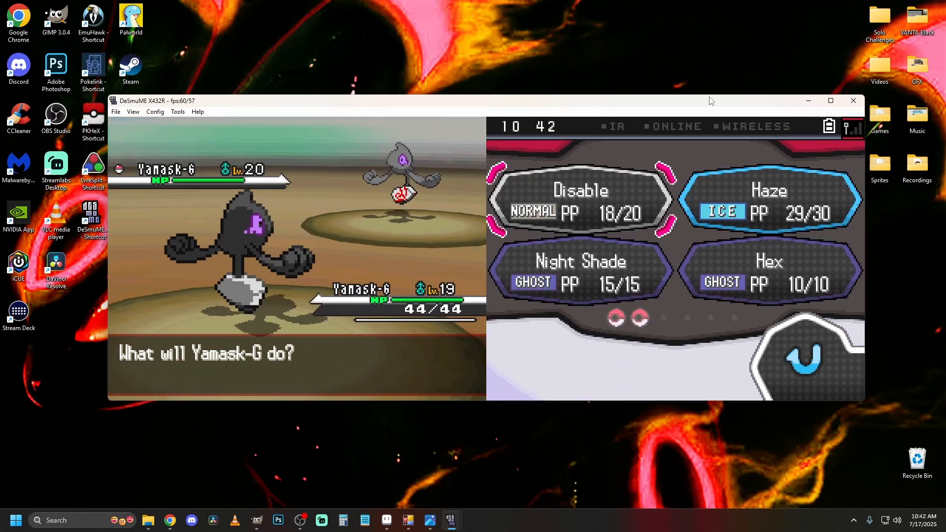
pyautogui.press('z')
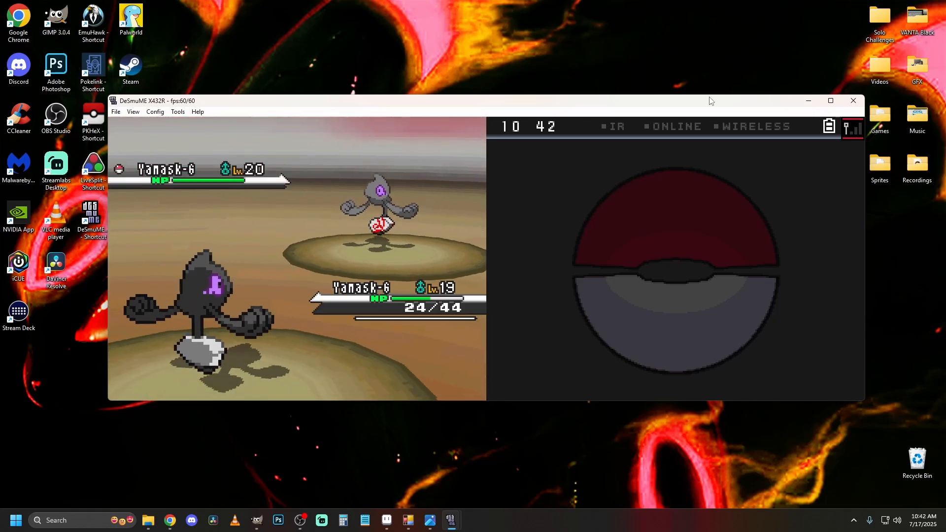
pyautogui.press('x')
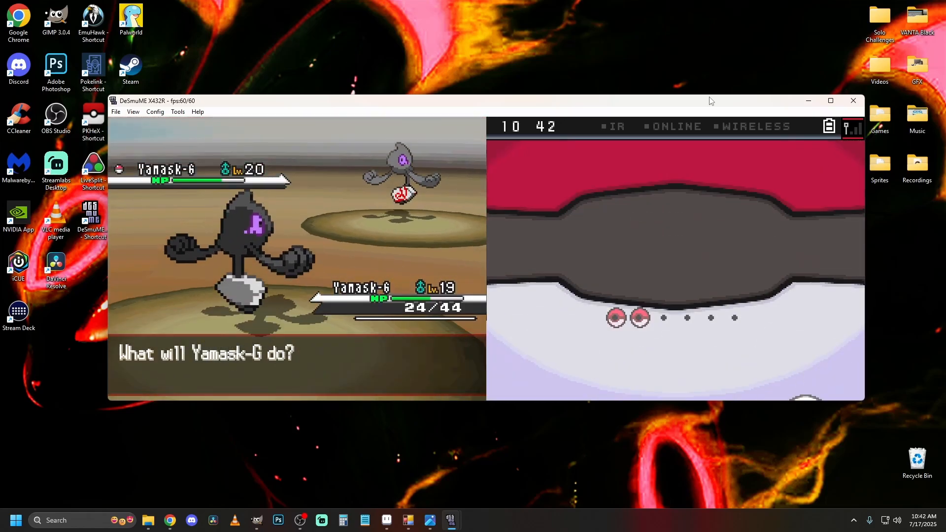
pyautogui.press('x')
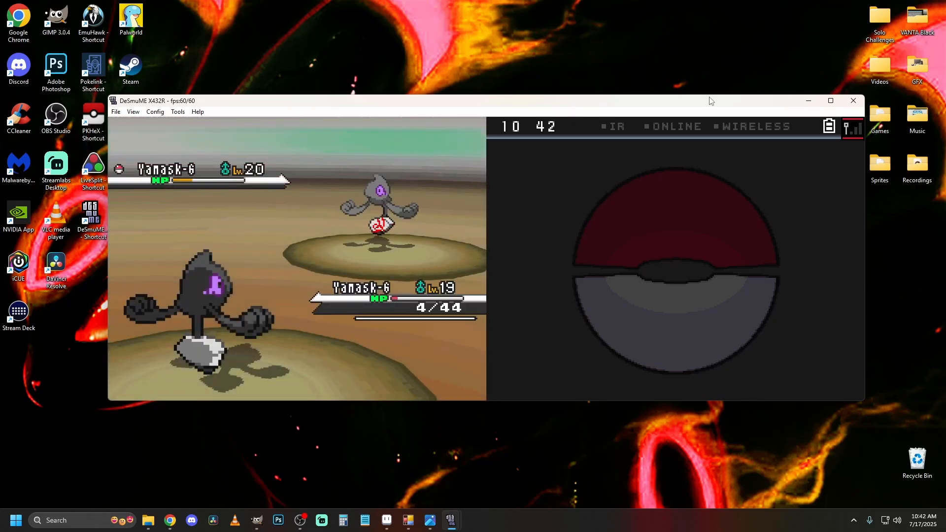
pyautogui.press('x')
pyautogui.press('x')
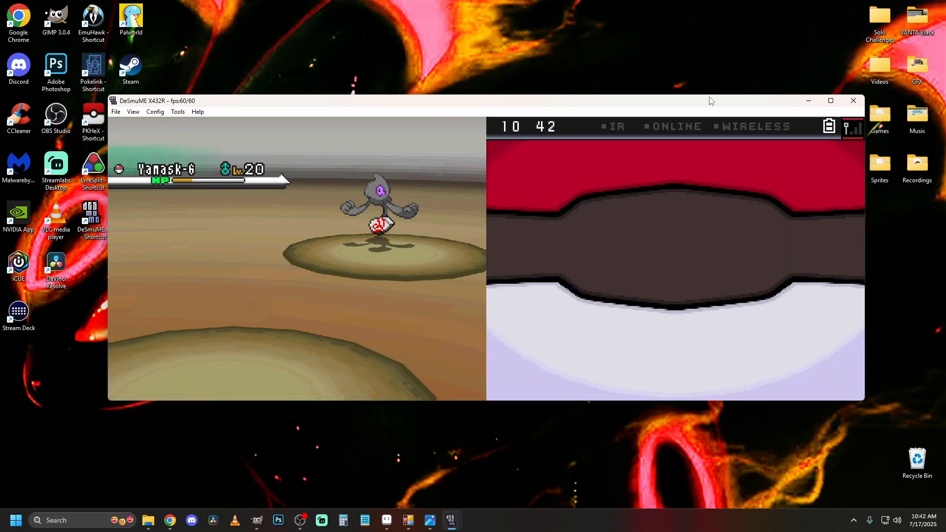
# Send out Hydreigon in place of the fainted Yamask-G and attack the wild Yamask-G with one of its moves.
pyautogui.press('x')
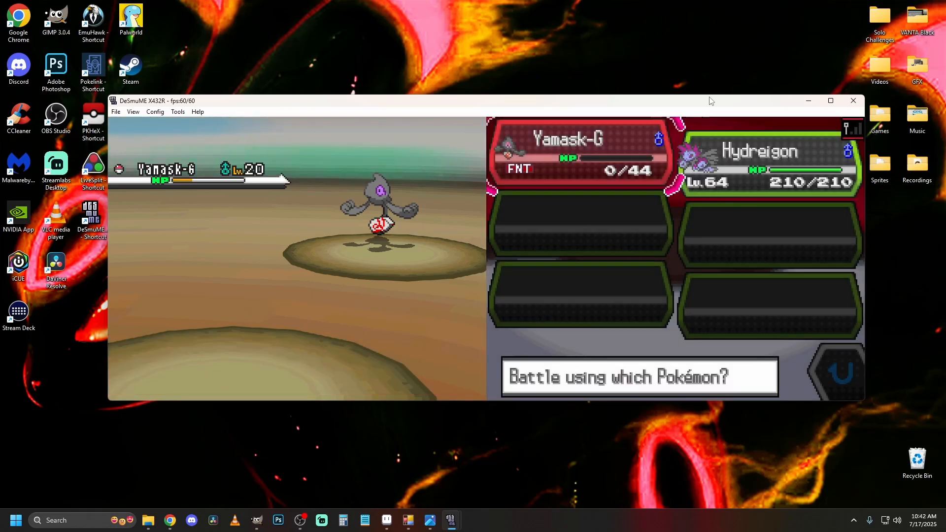
pyautogui.press('x')
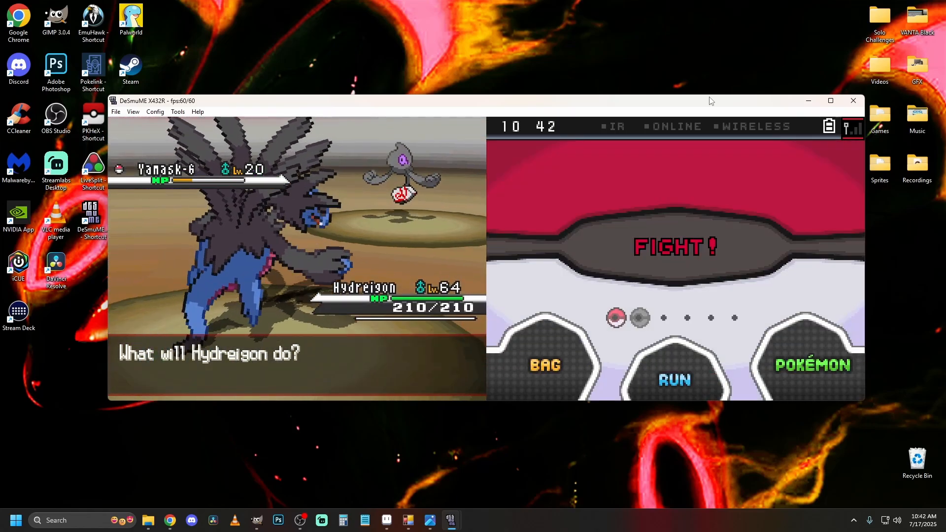
pyautogui.press('x')
pyautogui.press('x')
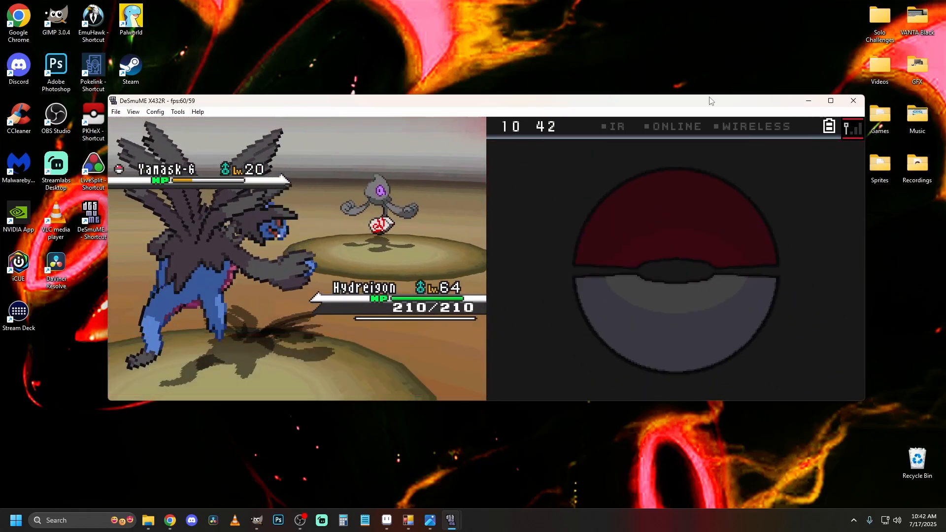